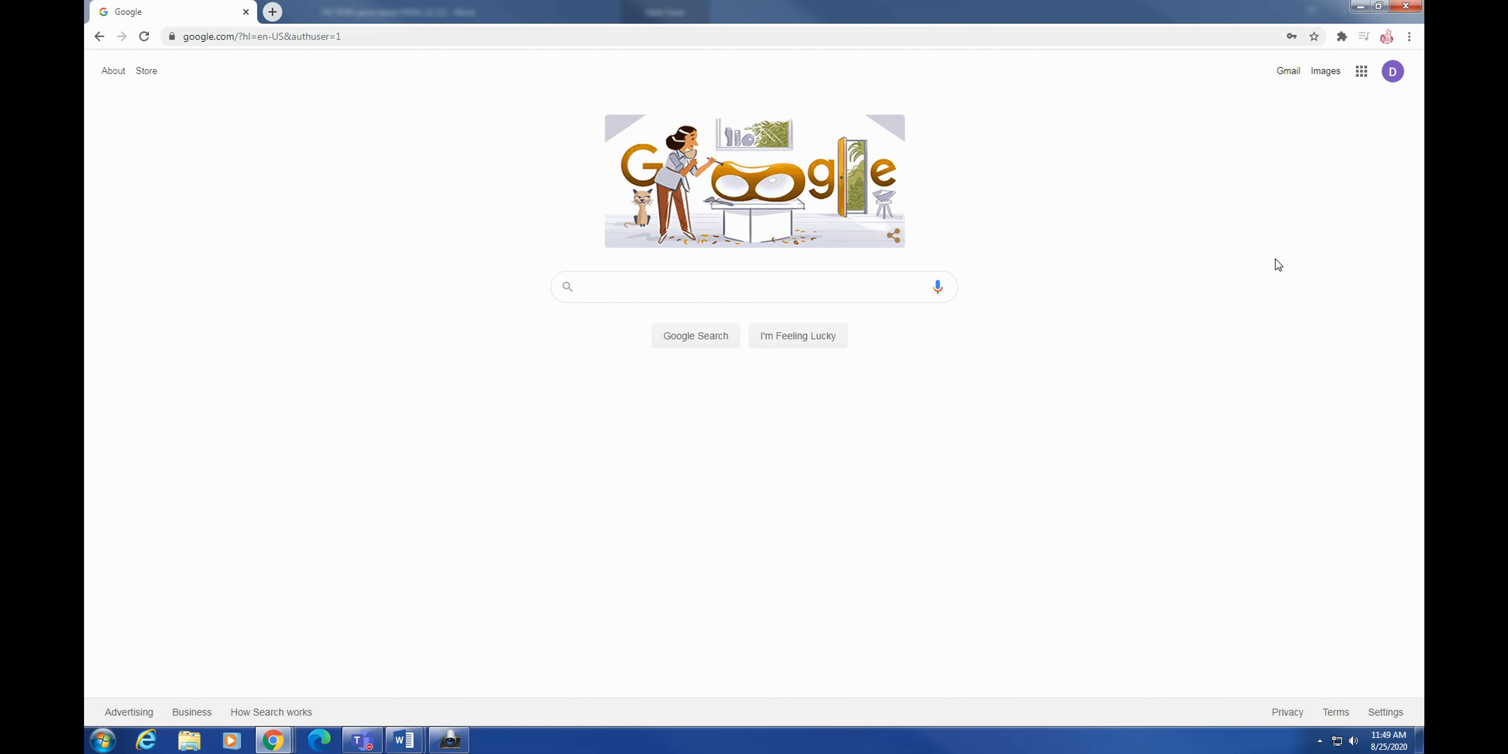
Look through the Google apps list and open the page showing more Google products
click(1359, 74)
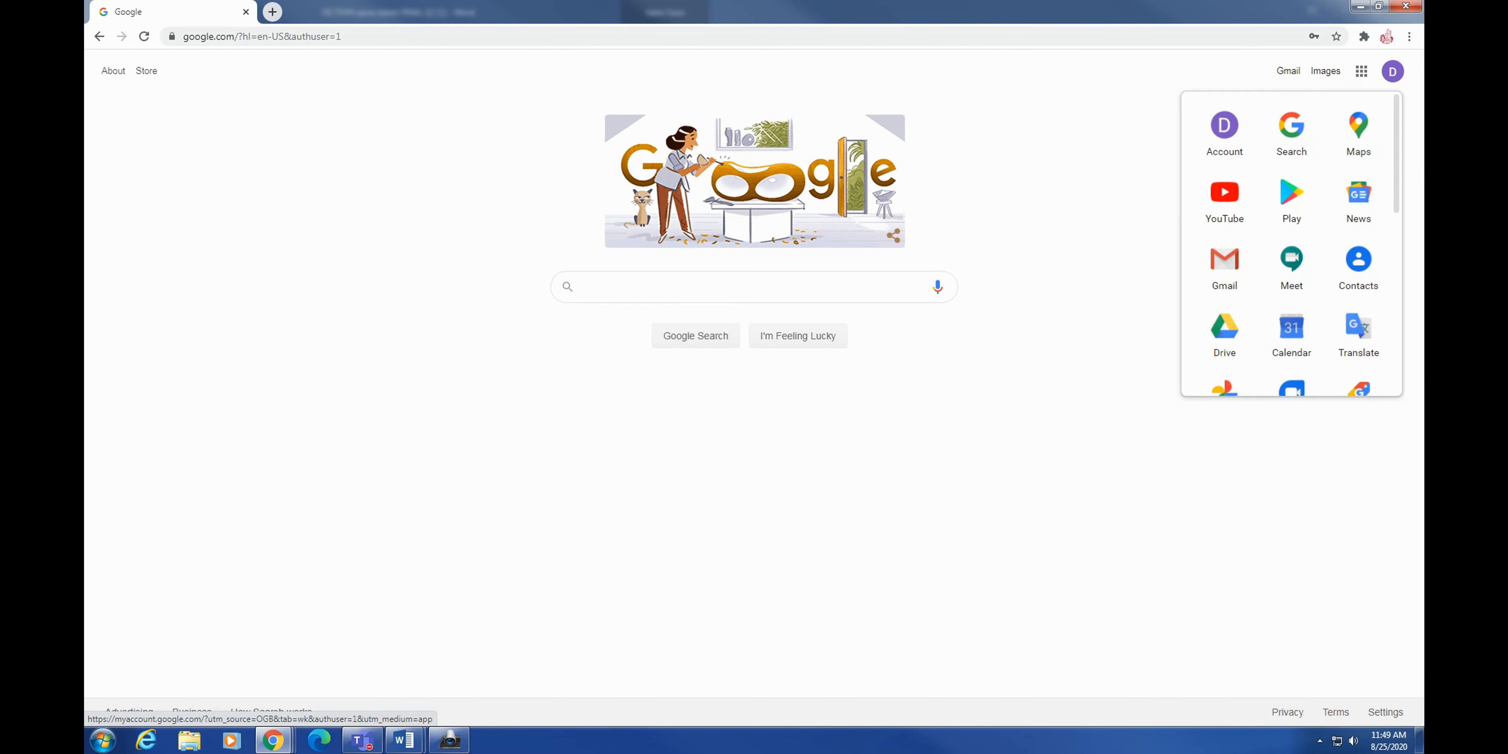
scroll(1304, 170, down, 1)
scroll(1303, 169, down, 5)
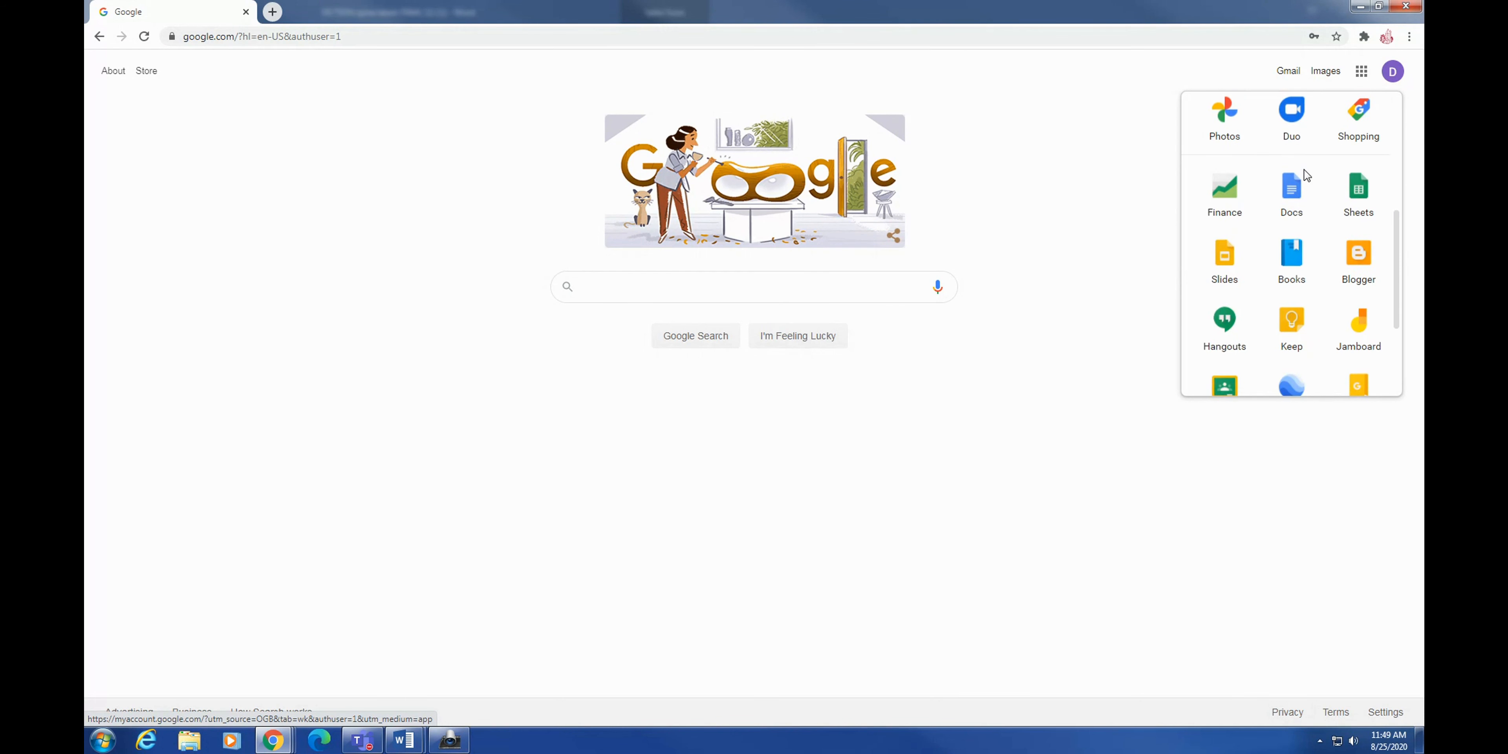
scroll(1304, 169, up, 1)
scroll(1305, 173, down, 3)
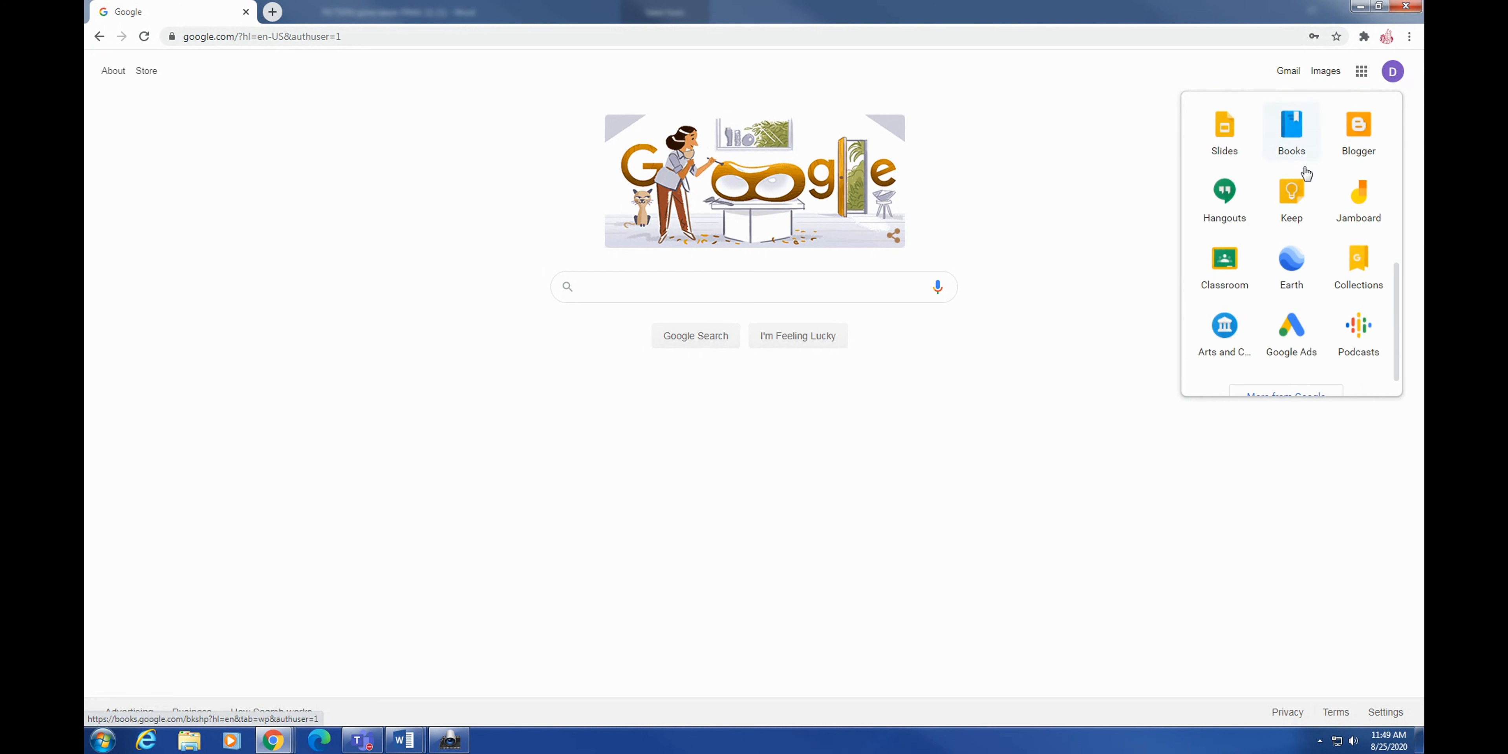
scroll(1305, 173, up, 5)
scroll(1305, 173, up, 3)
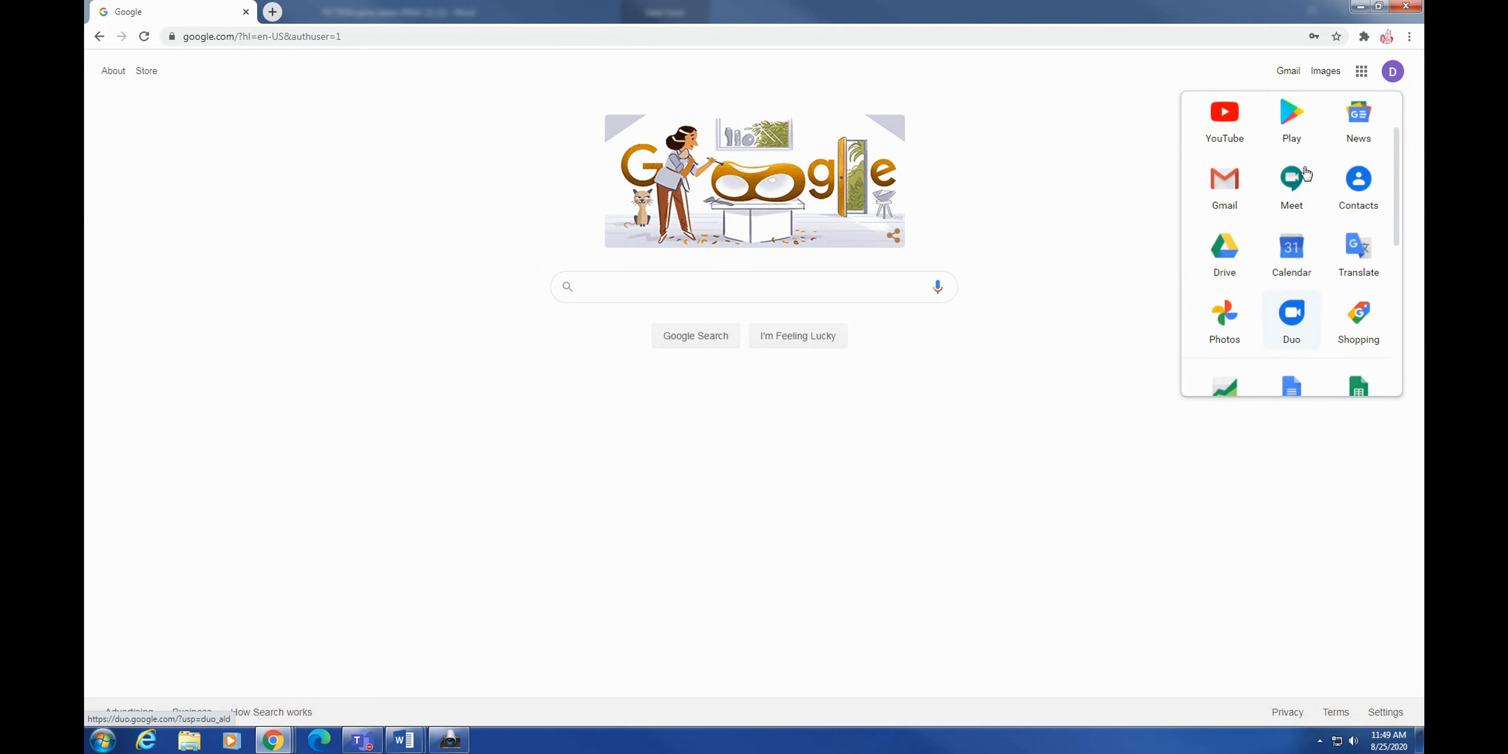
scroll(1305, 173, down, 5)
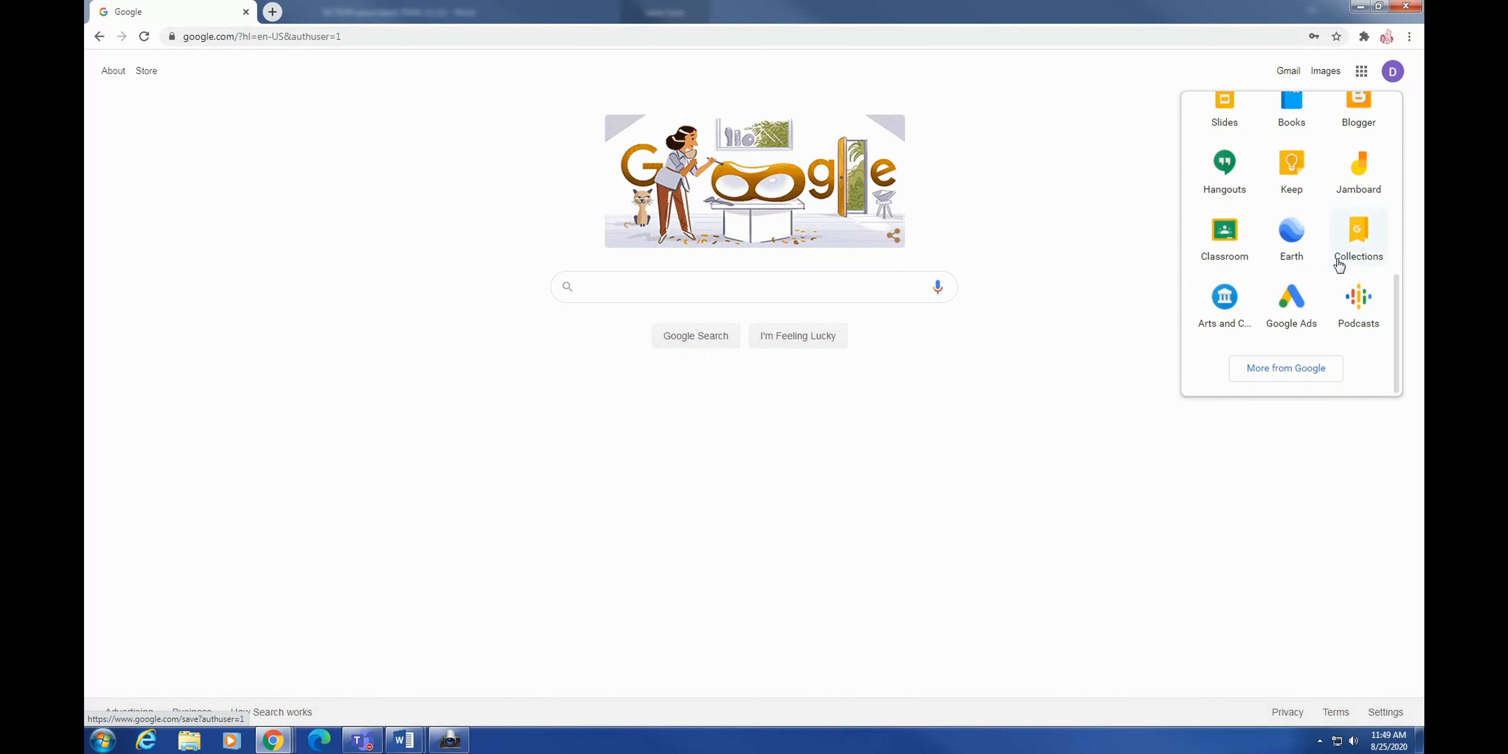
click(1282, 373)
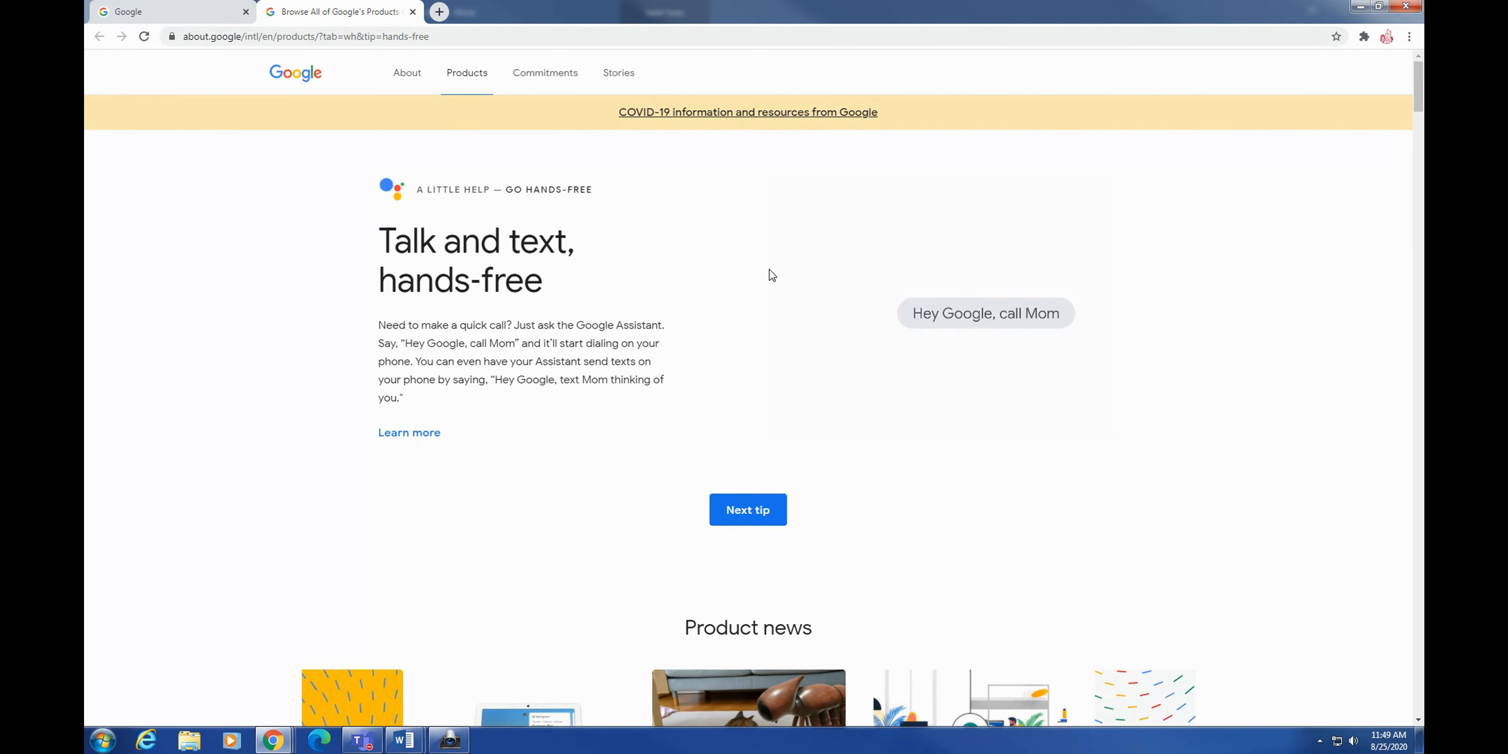
Find Forms among all Google products and open the personal version of Google Forms
scroll(603, 364, down, 10)
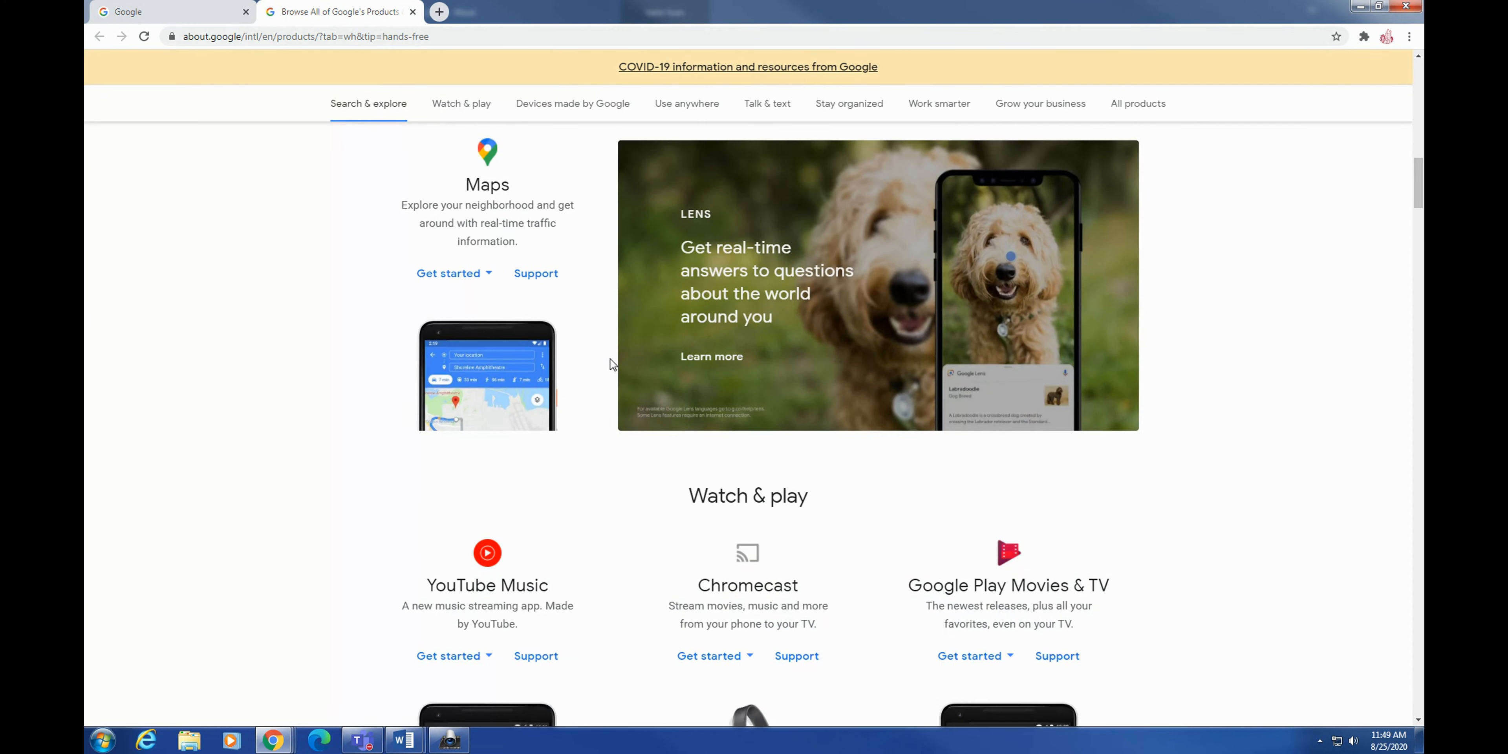
scroll(614, 358, down, 15)
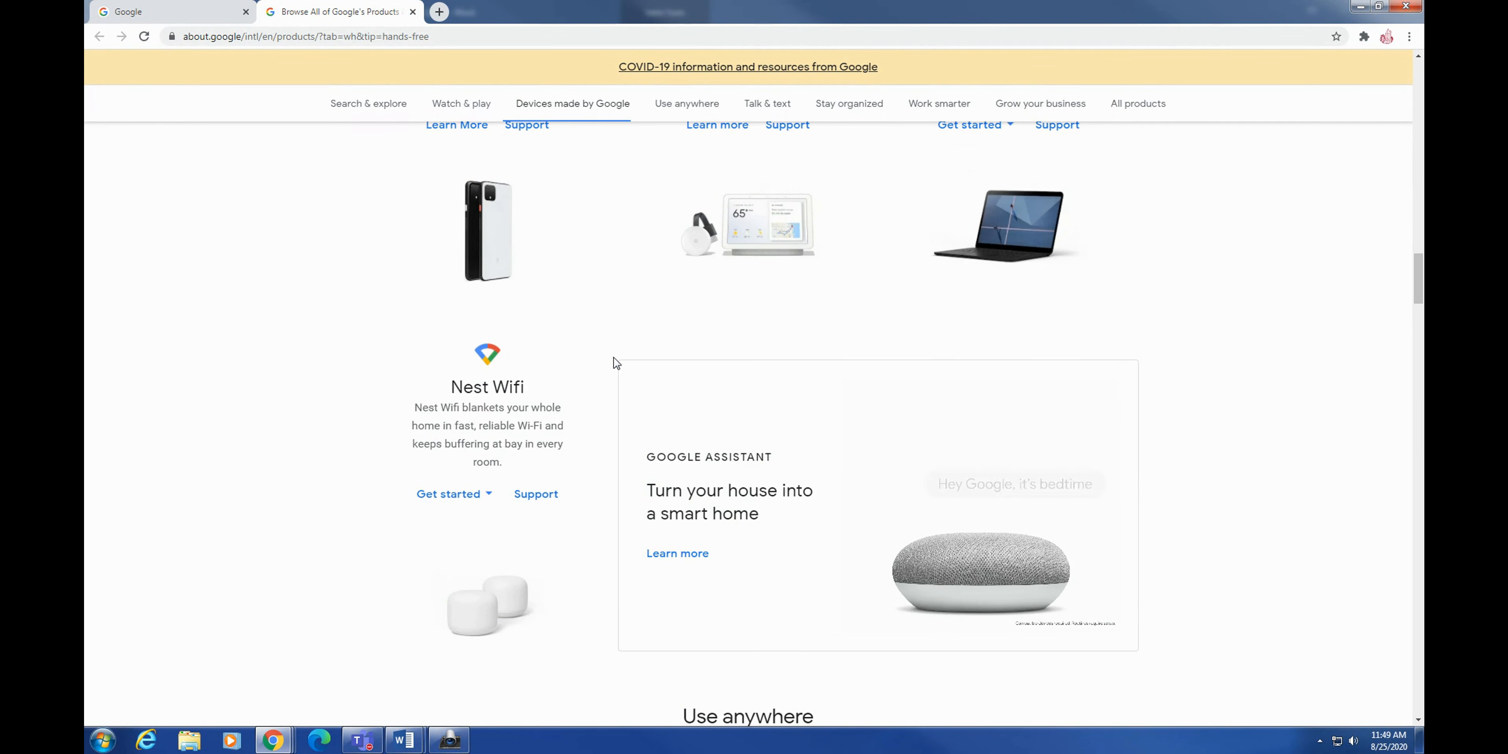
scroll(614, 357, down, 15)
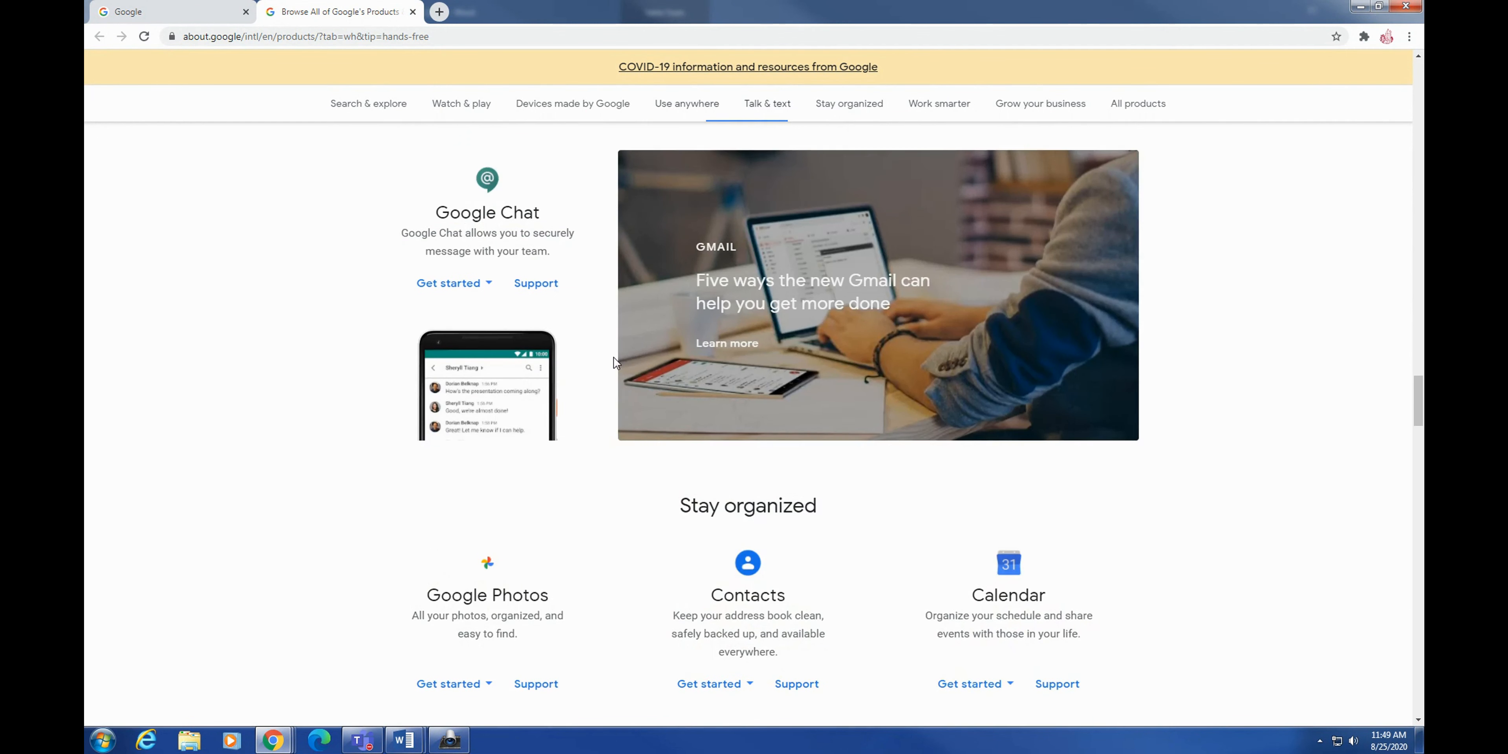
scroll(614, 357, down, 15)
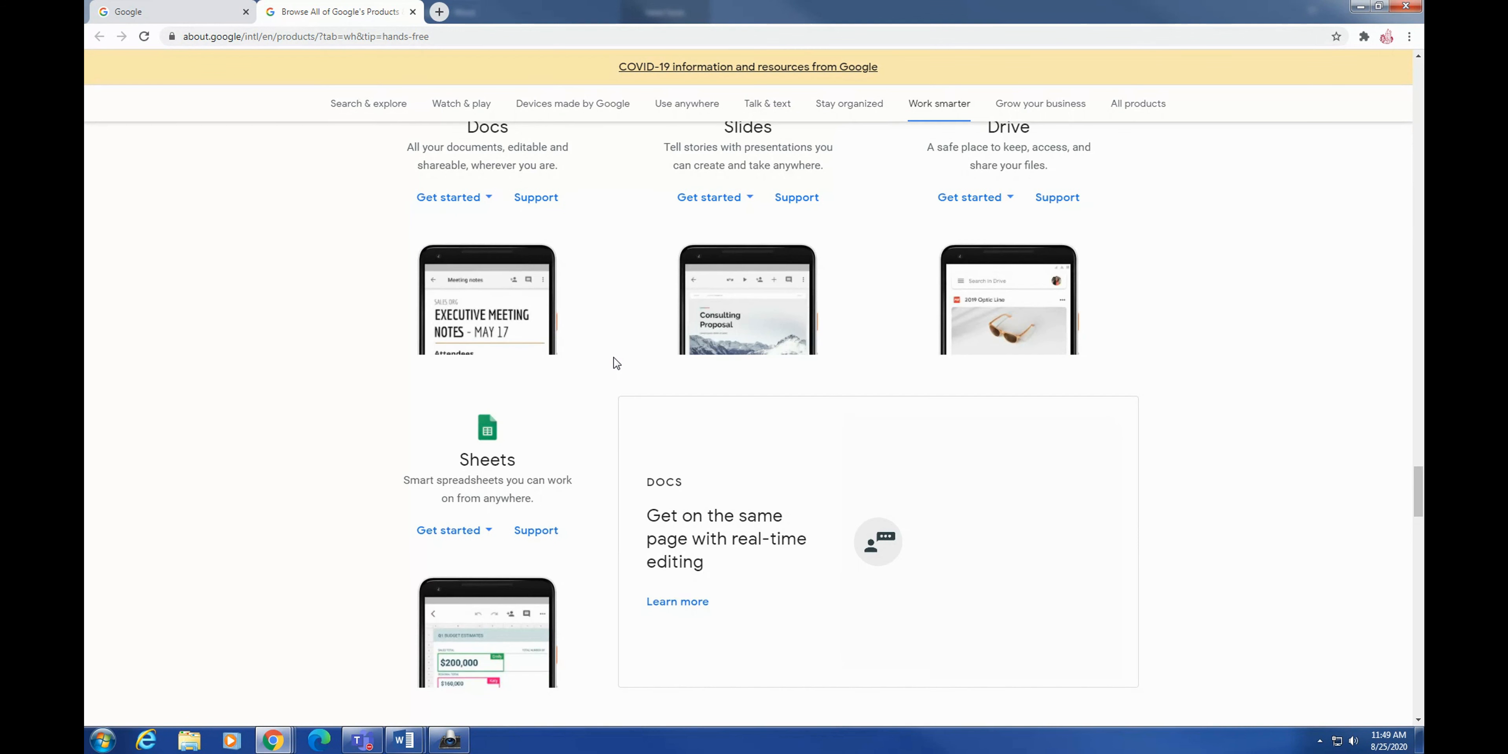
scroll(614, 362, down, 15)
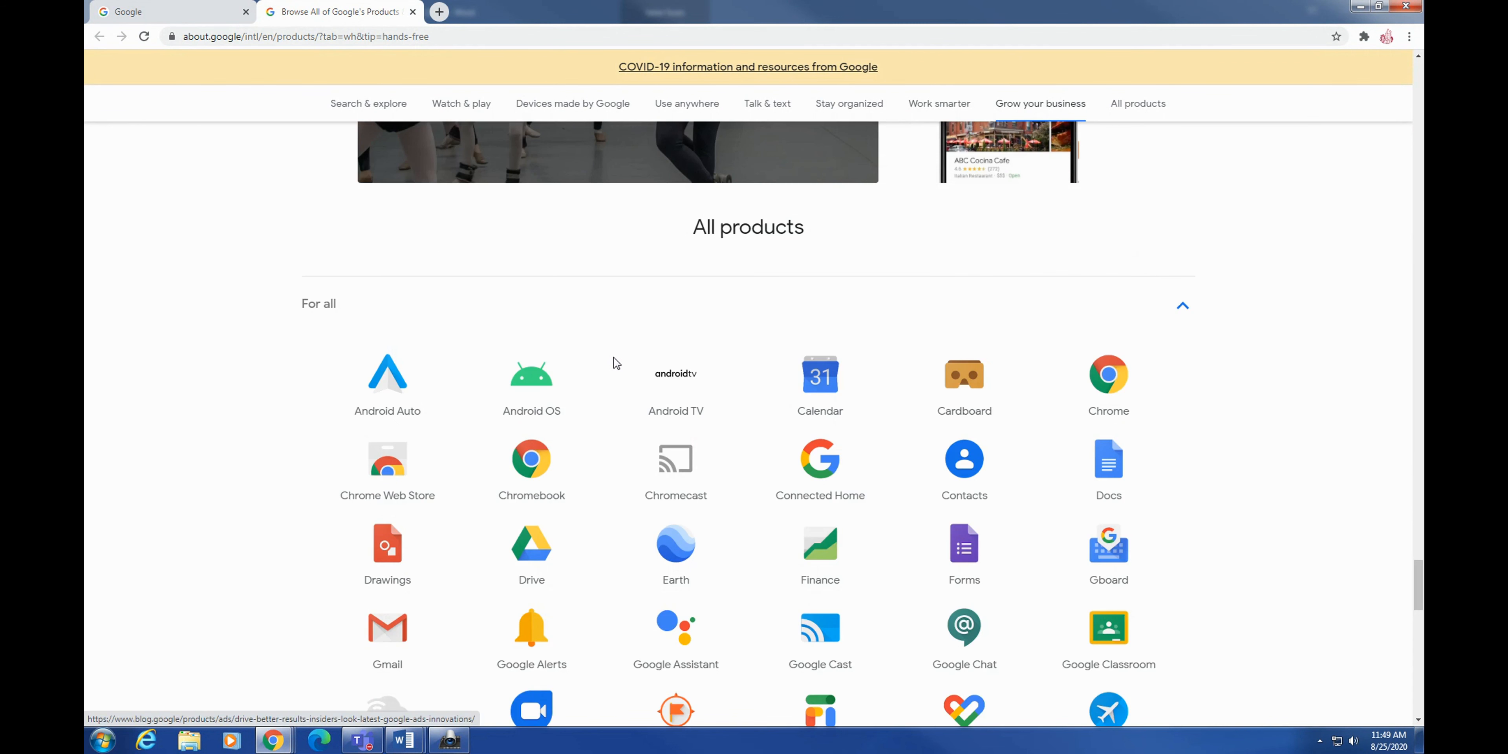
scroll(614, 363, down, 3)
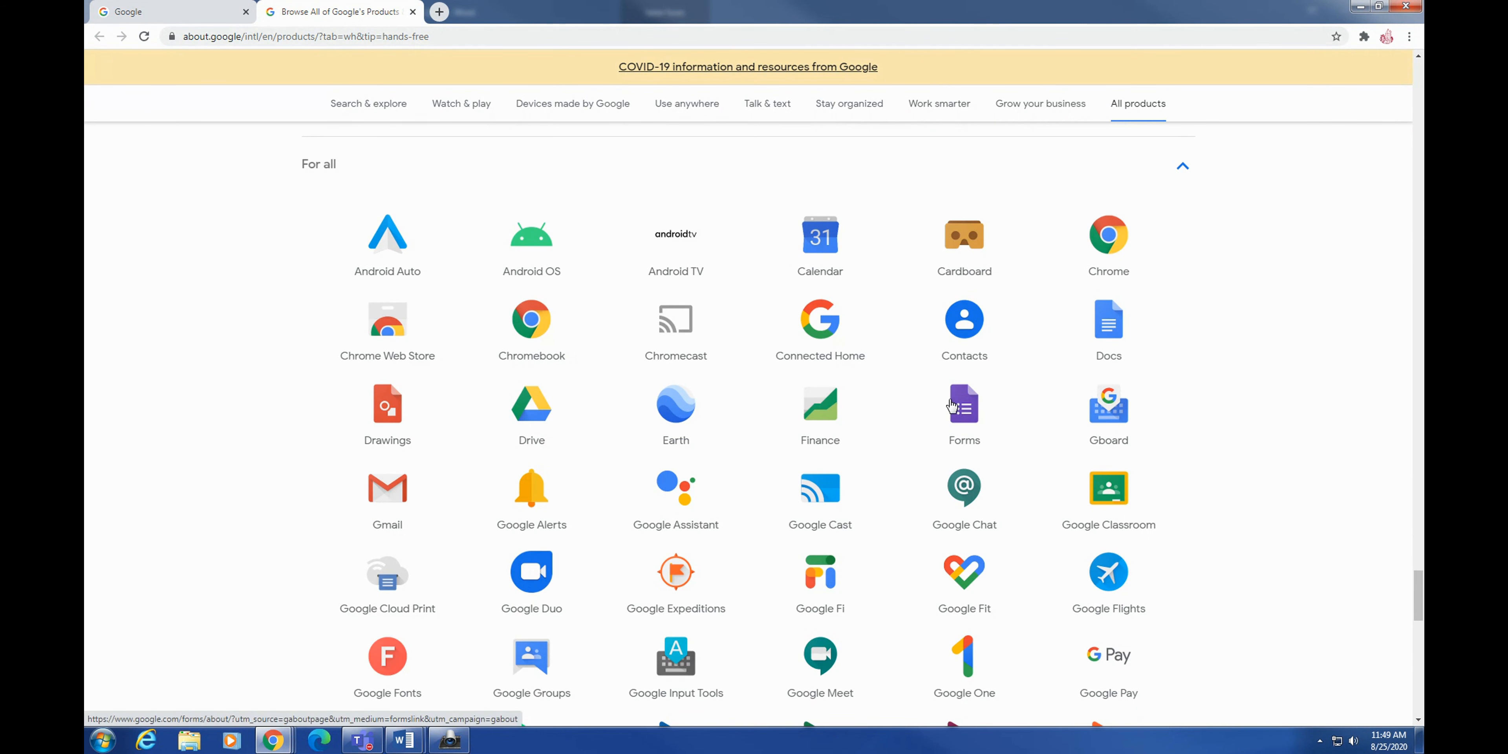
click(973, 425)
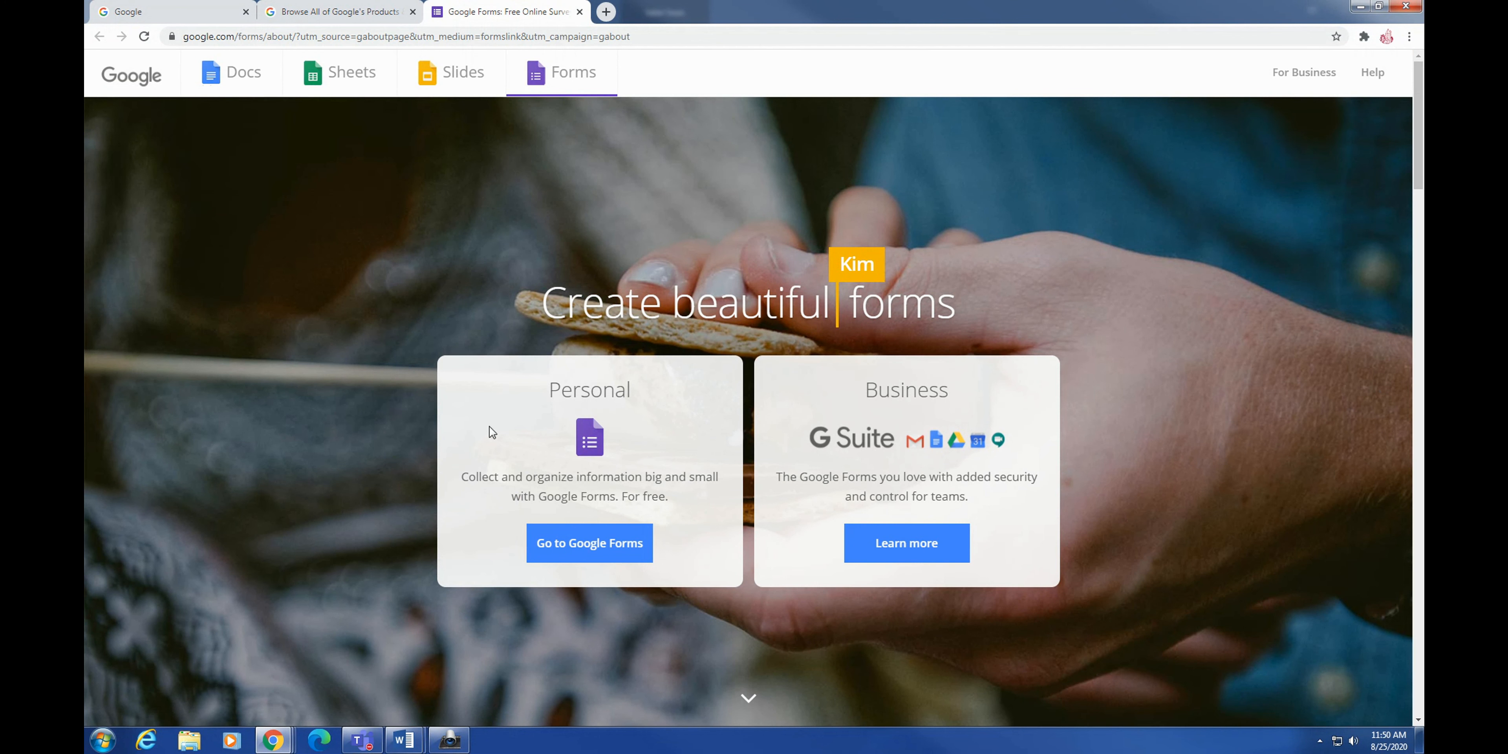
click(636, 553)
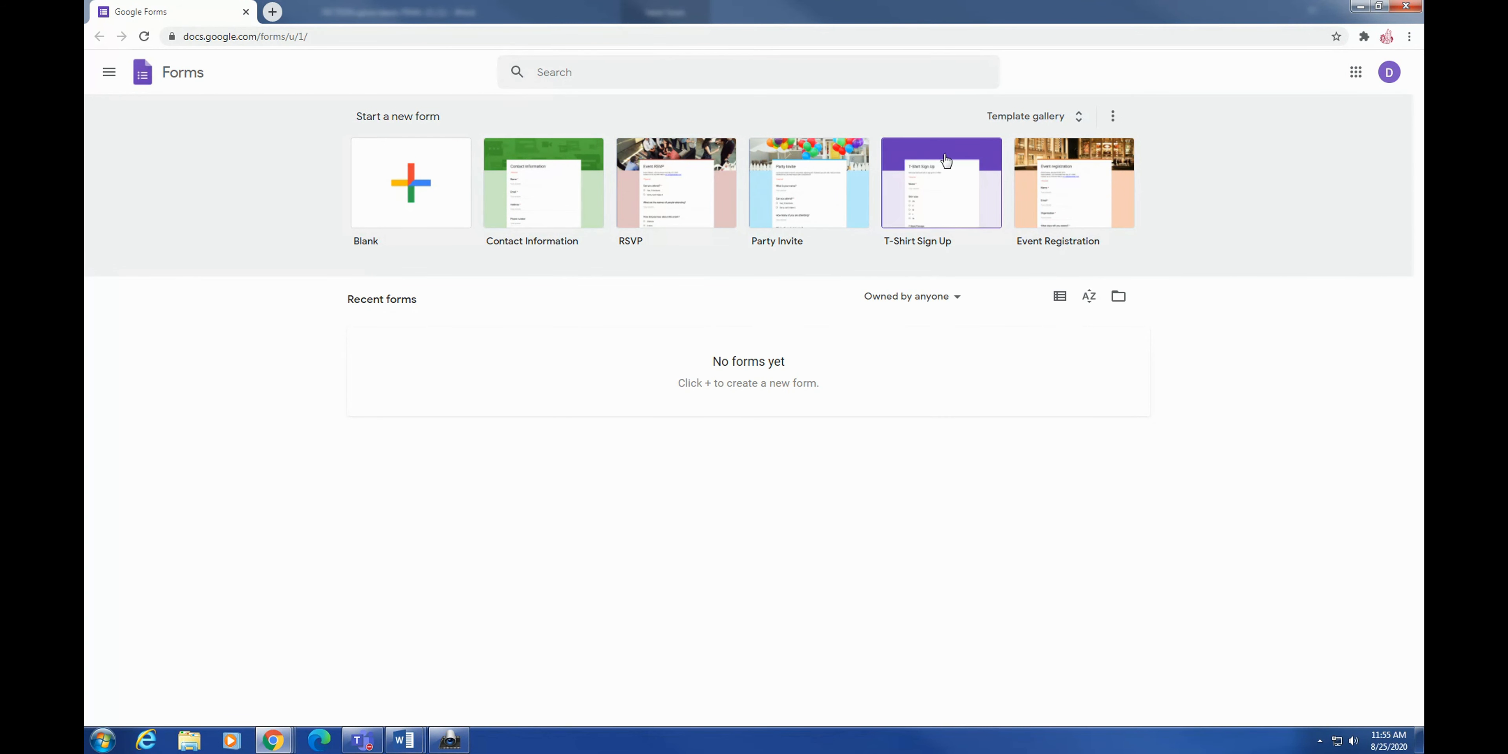
Browse the full template gallery and start a new form from the RSVP template
click(1025, 115)
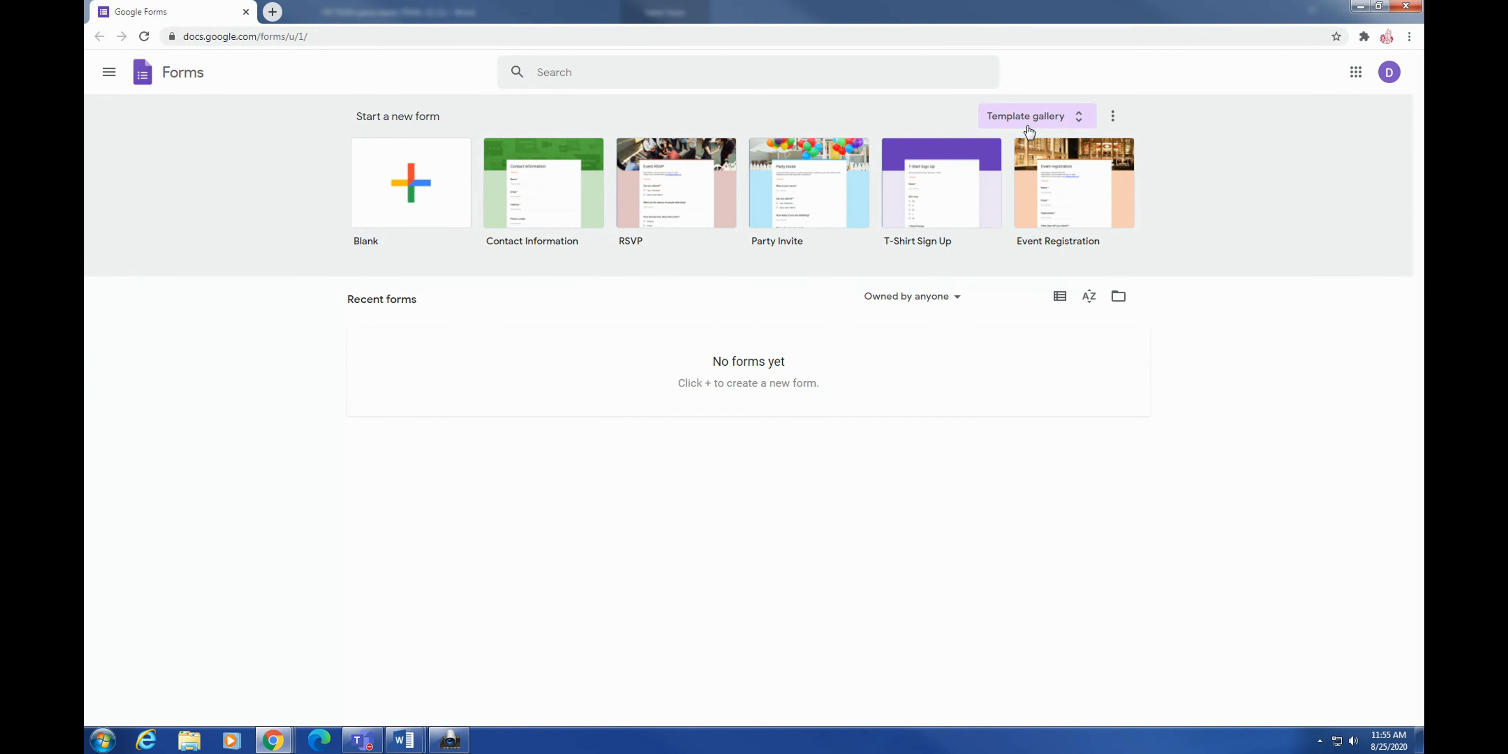
scroll(1202, 420, down, 5)
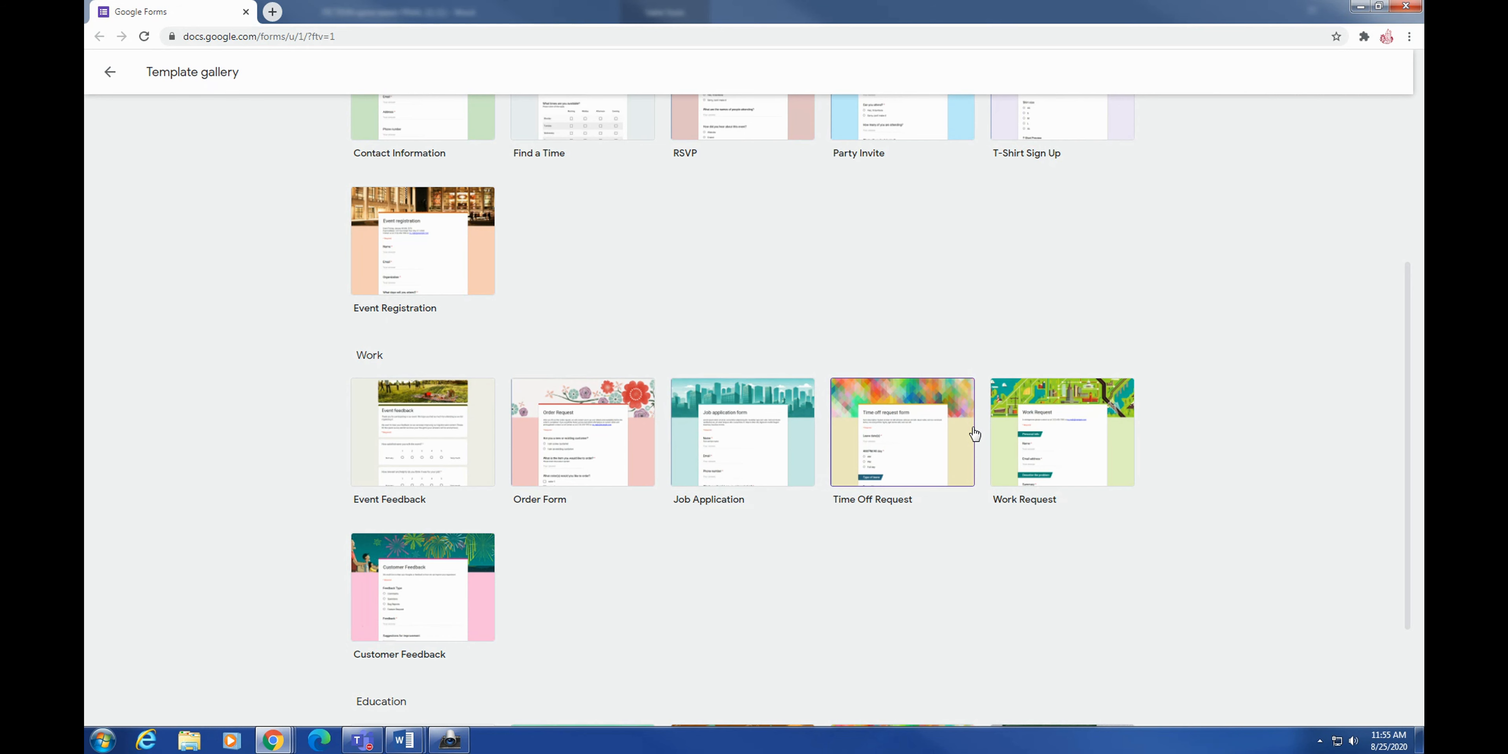
scroll(975, 433, down, 3)
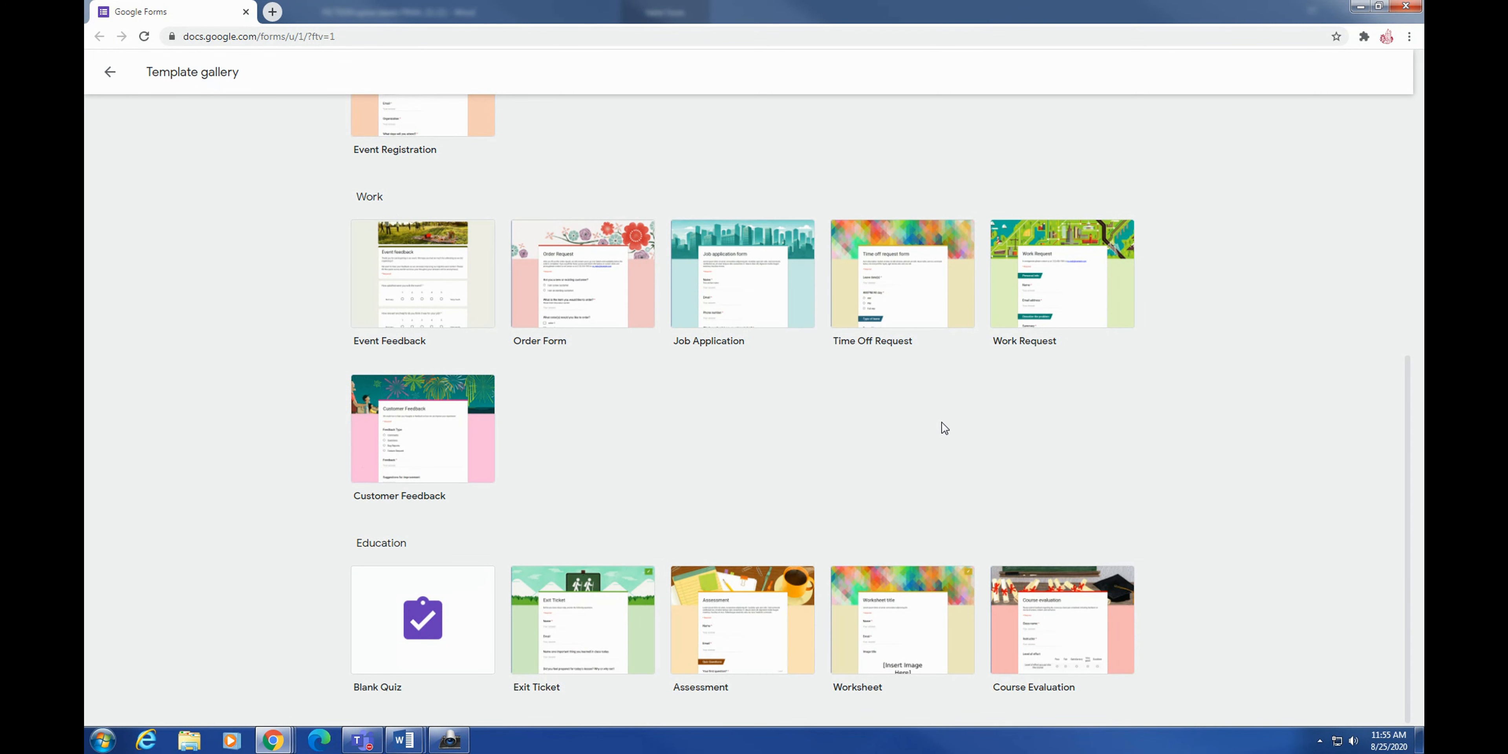
scroll(941, 421, up, 5)
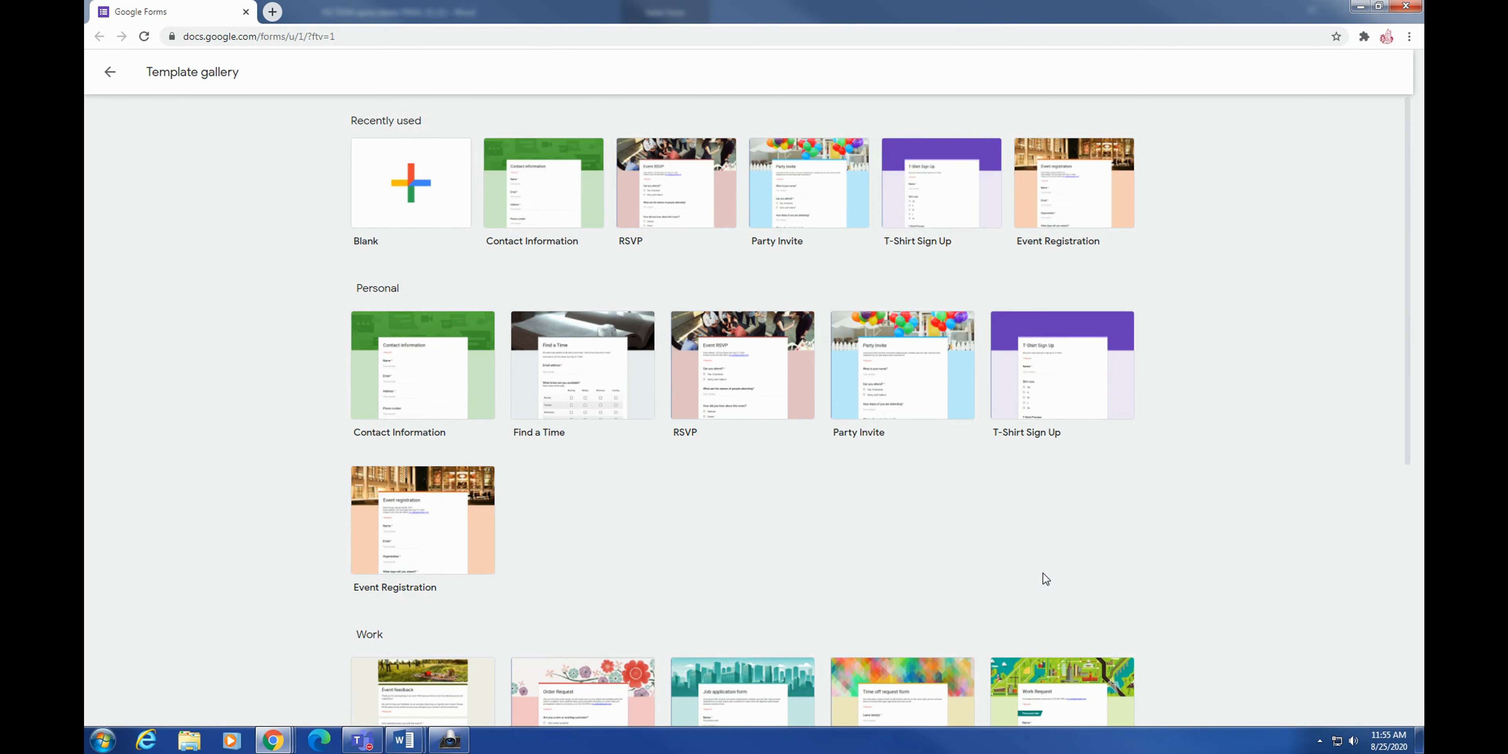
click(724, 190)
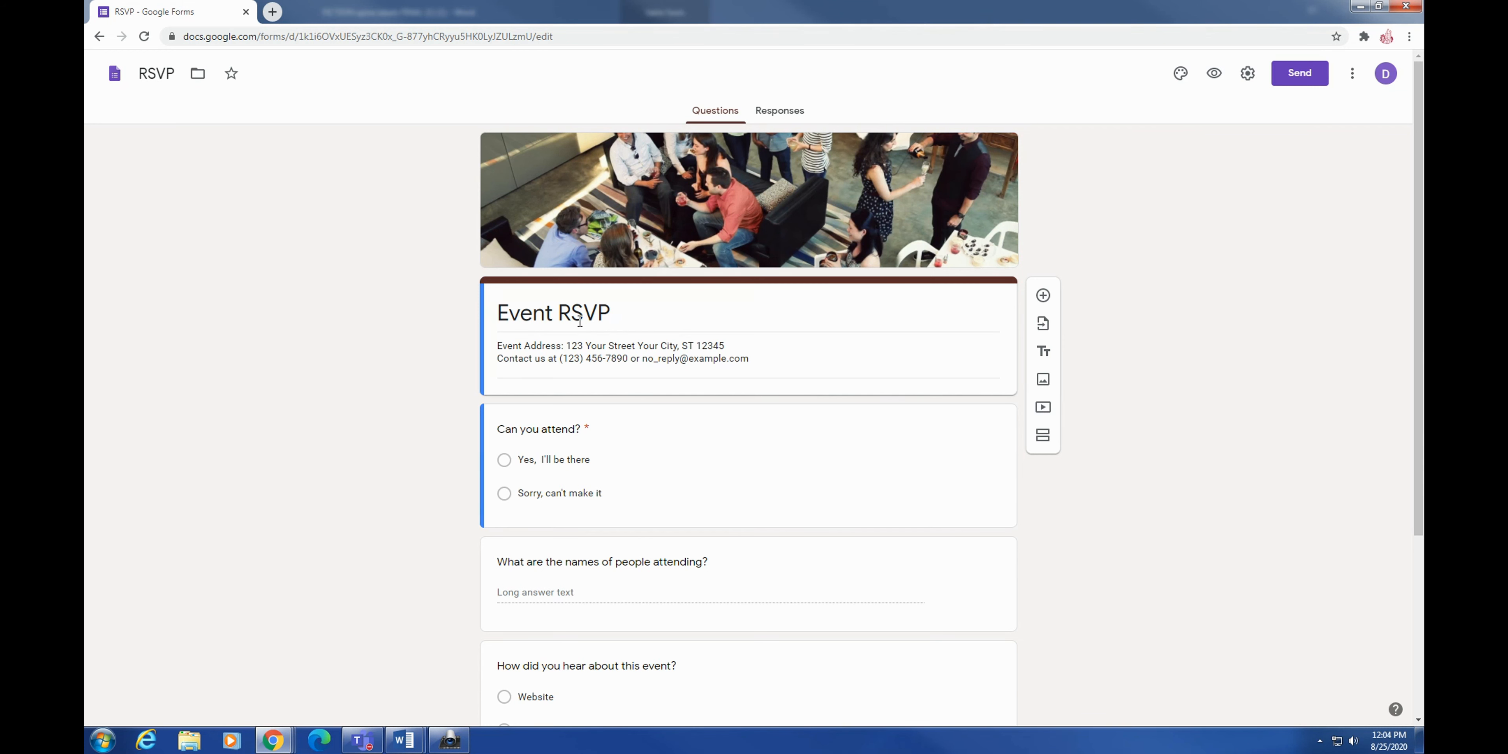
Replace the form's title with "Tech Help Program"
click(620, 315)
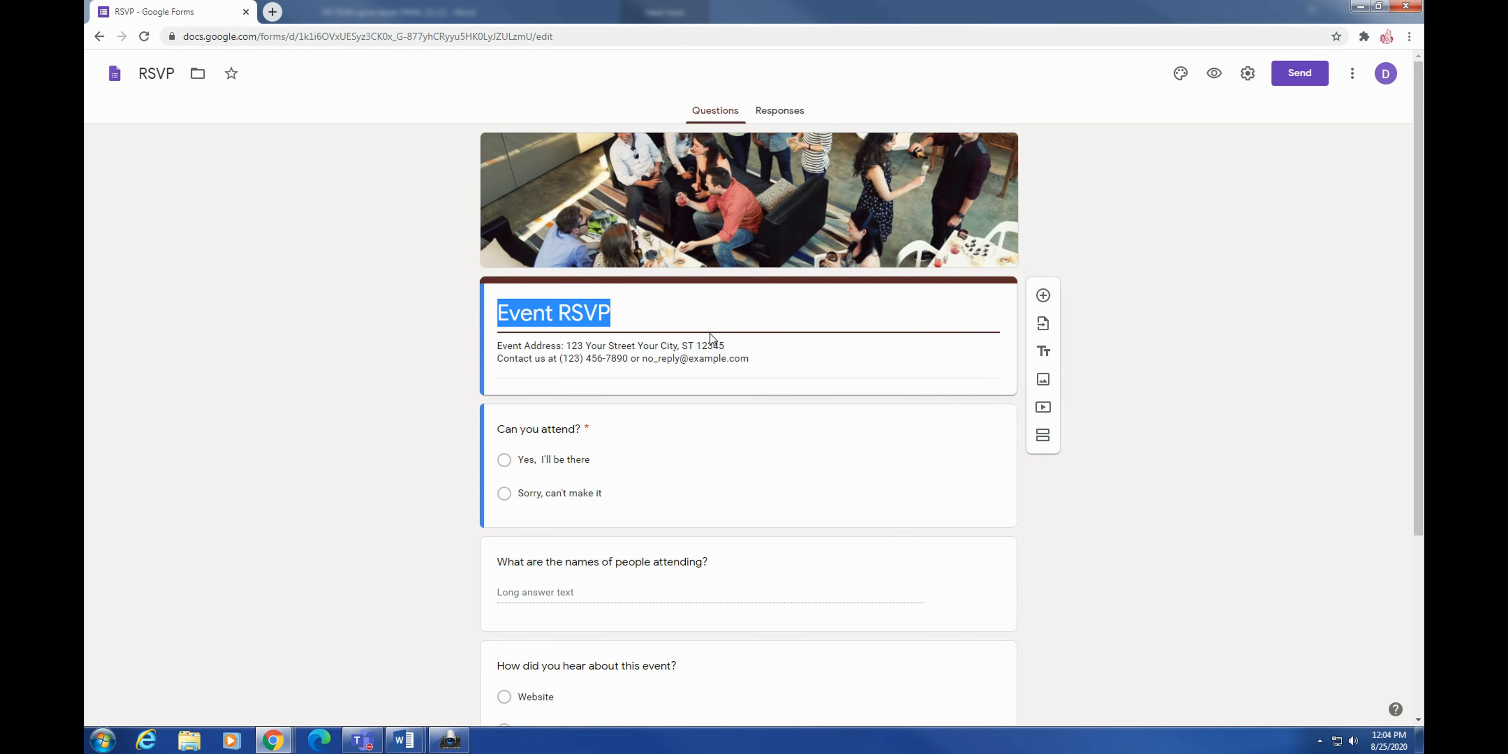
key(BackSpace)
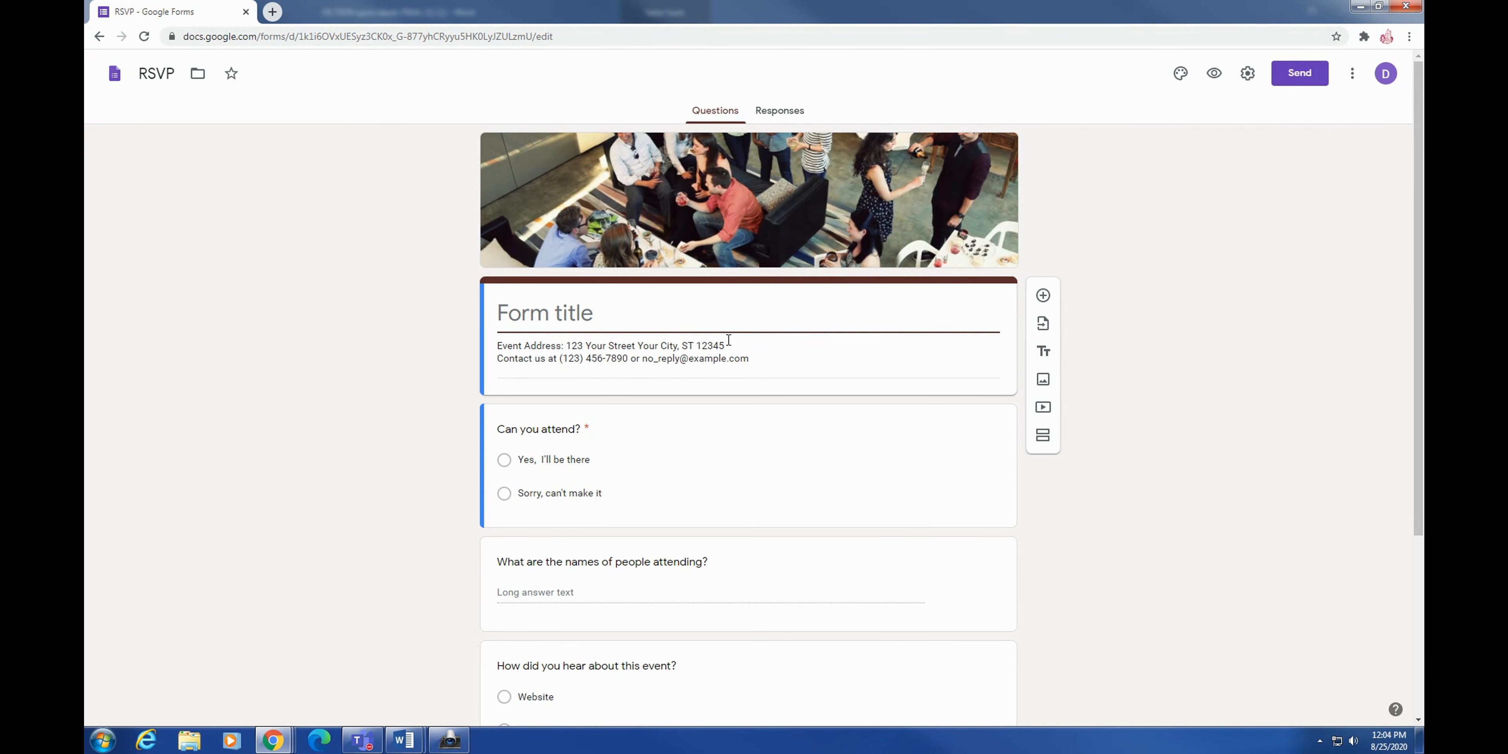
text(Tecvh)
key(BackSpace)
key(BackSpace)
text(ujh)
key(BackSpace)
key(BackSpace)
key(BackSpace)
text(h Help Program)
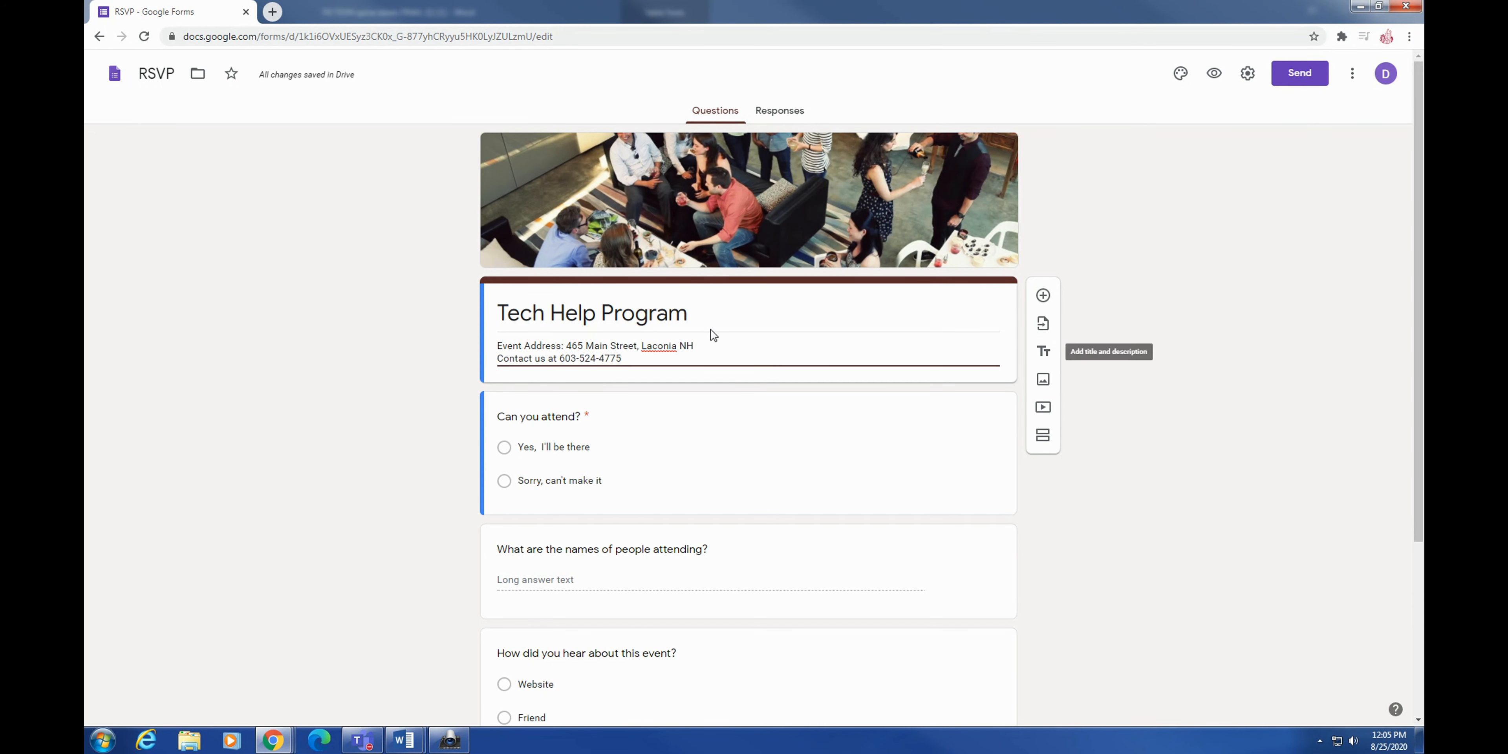
Switch the "Can you attend?" question to the Dropdown type and return it to Multiple choice
scroll(1358, 303, down, 3)
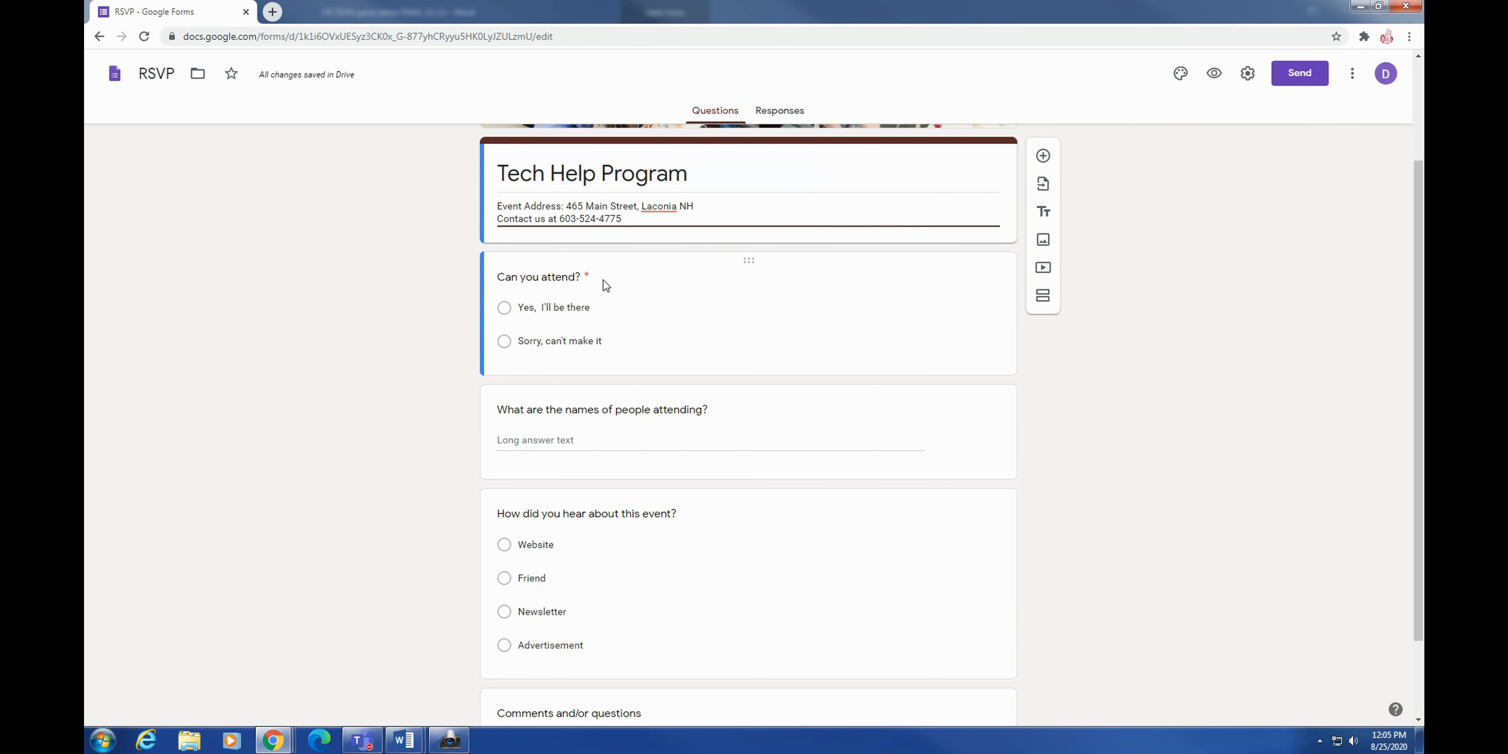
click(647, 282)
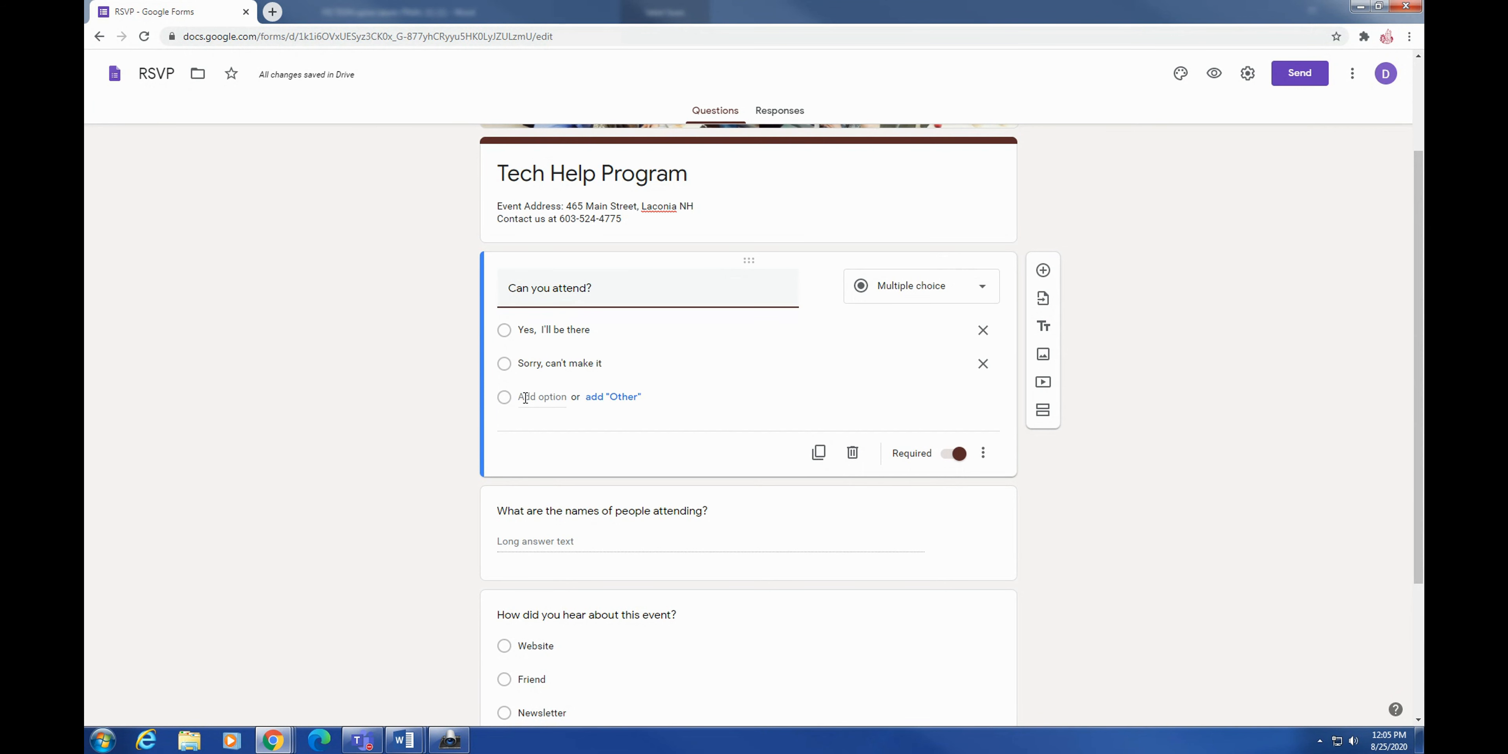
click(965, 300)
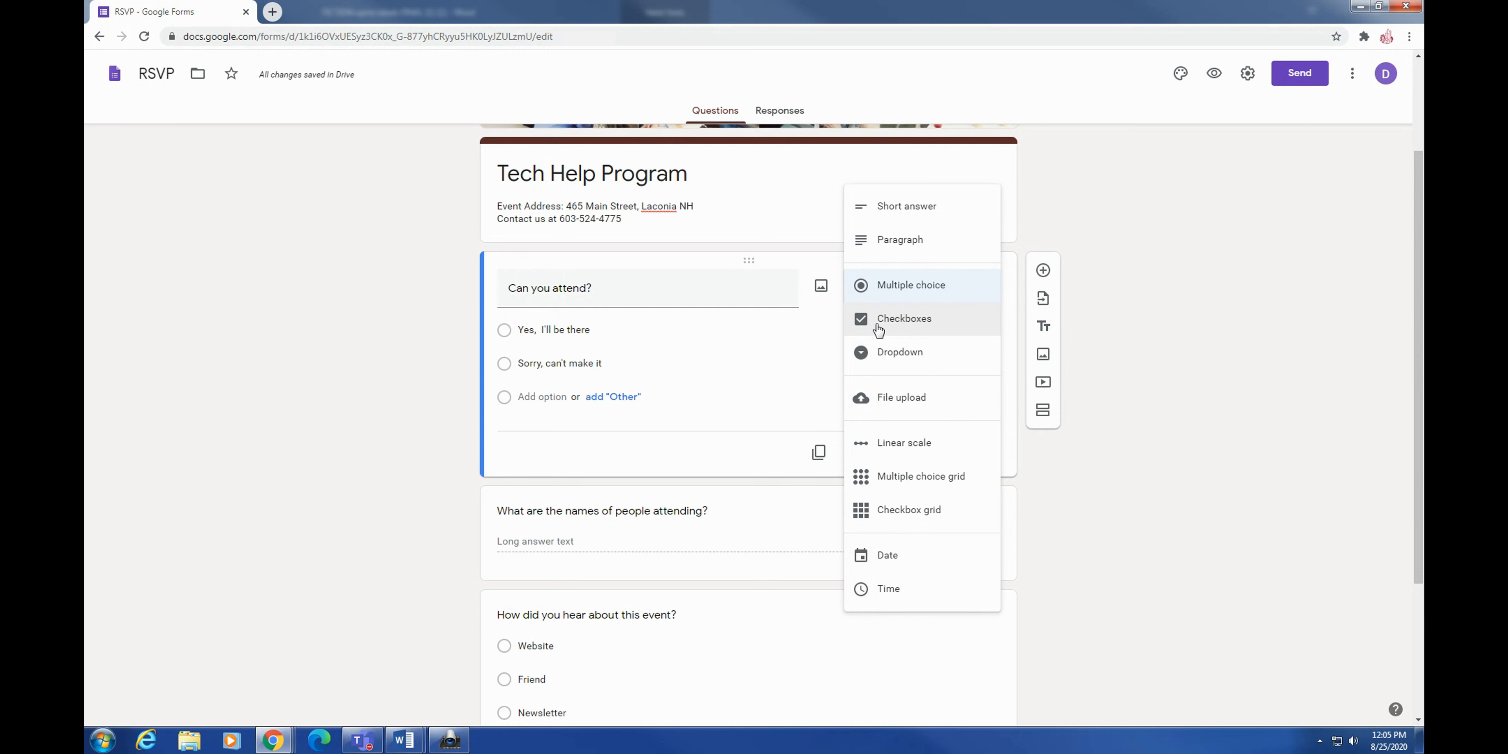
click(878, 353)
click(916, 285)
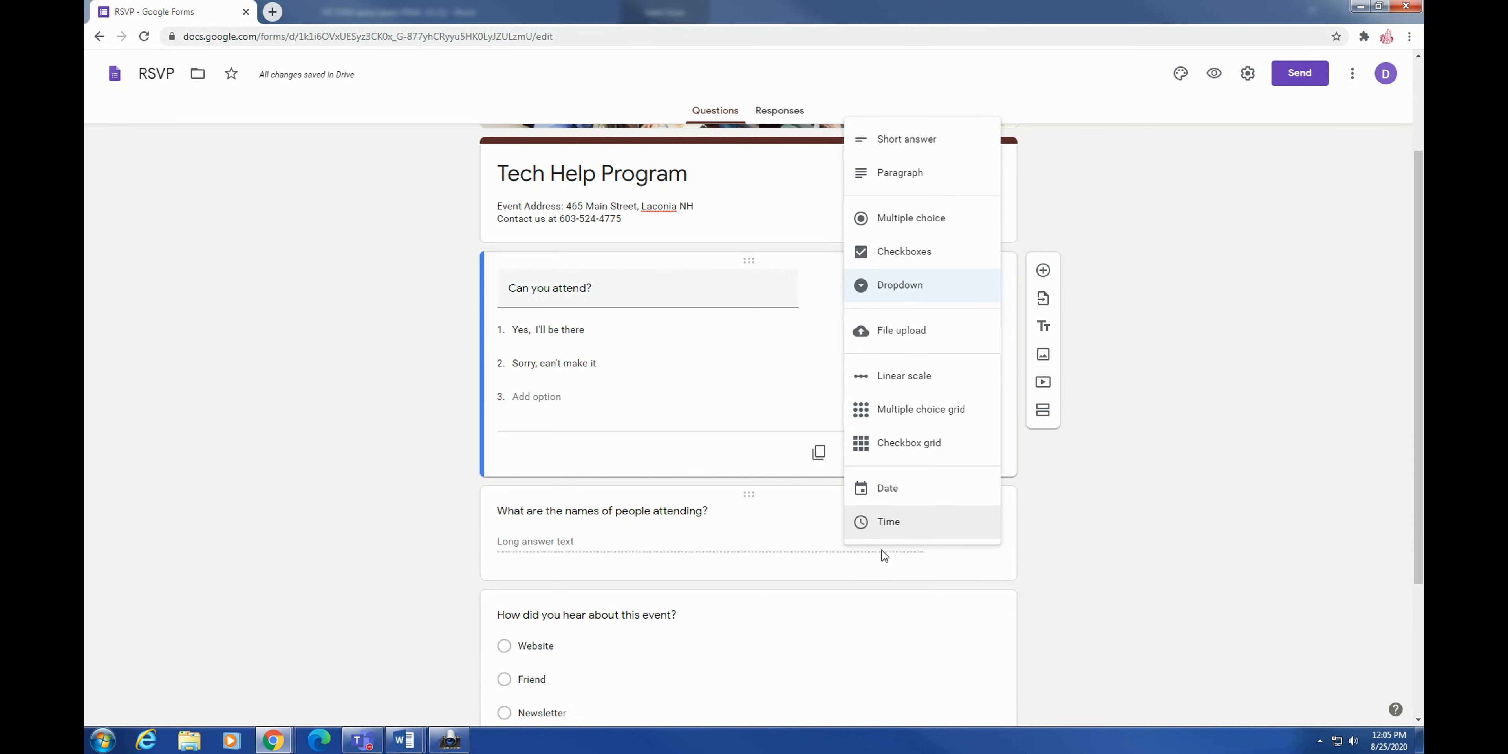
scroll(954, 292, up, 3)
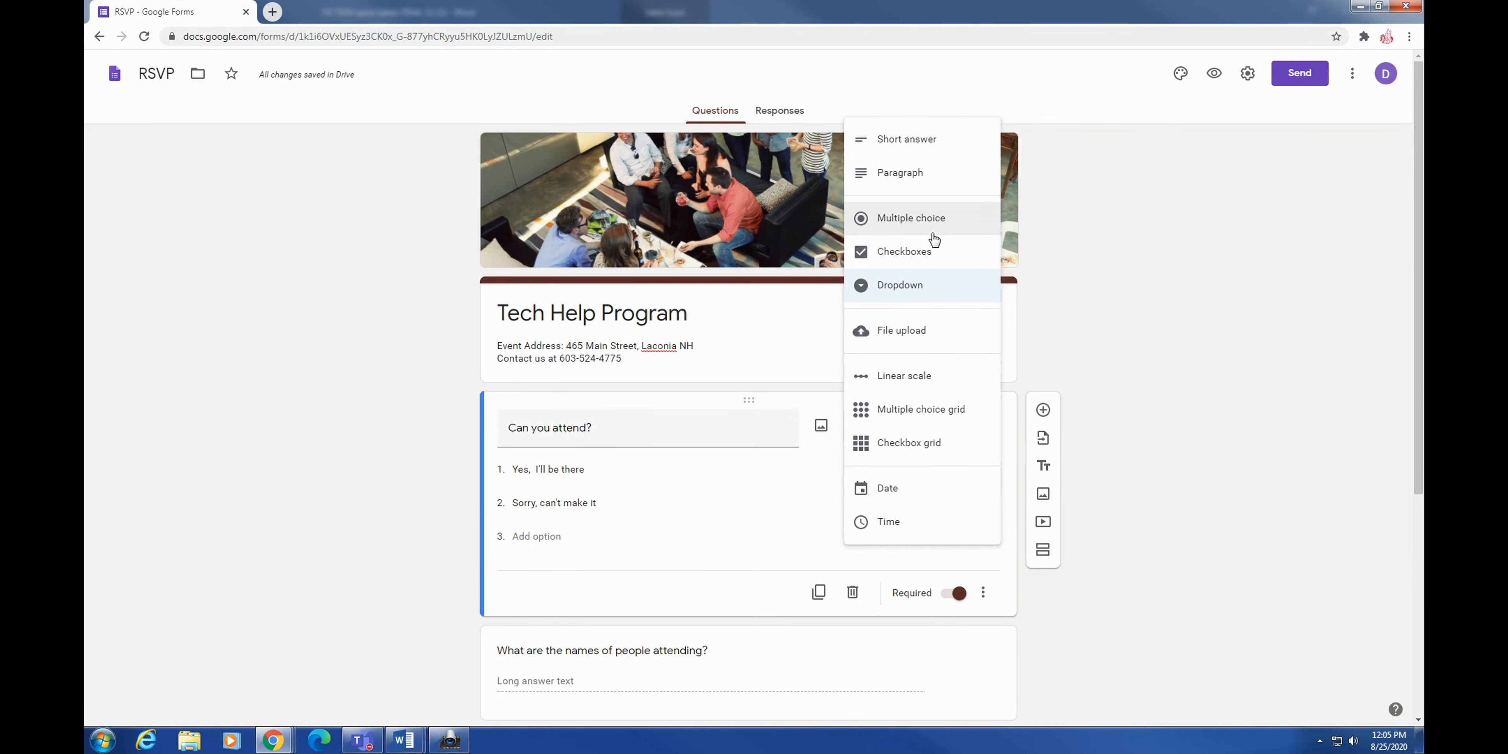
click(914, 221)
Change the two answer options of the "Can you attend?" question to "Yes" and "No"
scroll(743, 501, down, 3)
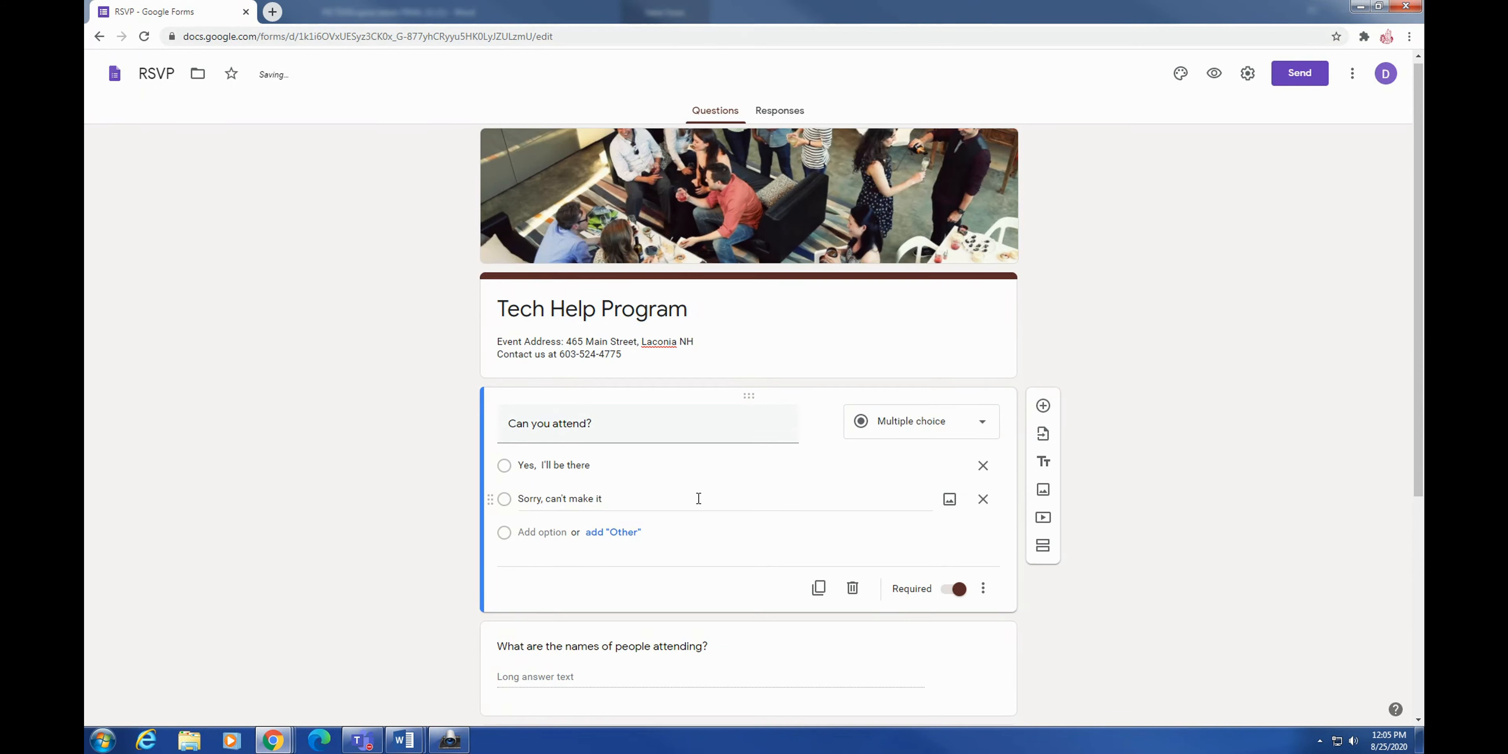
click(588, 378)
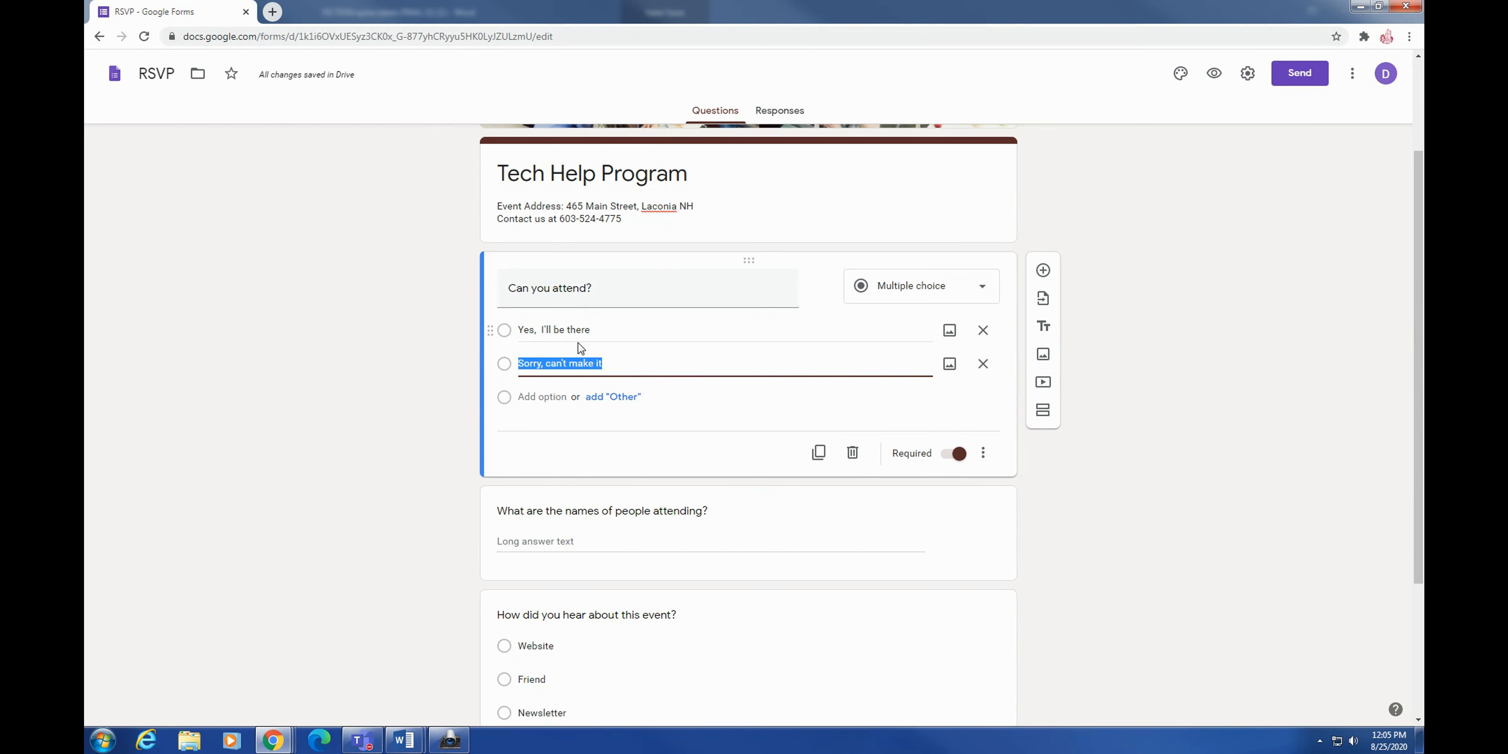
click(609, 330)
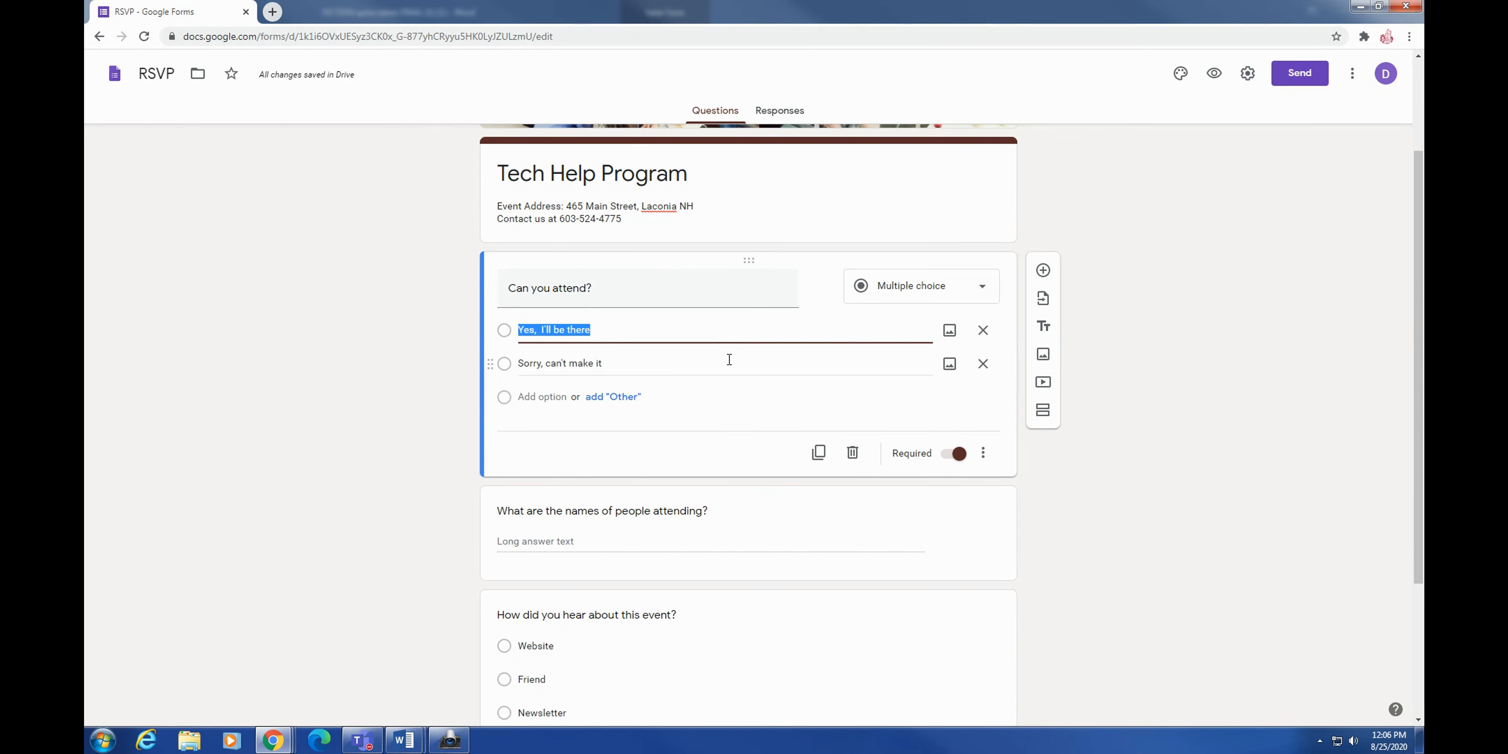
click(634, 327)
click(628, 335)
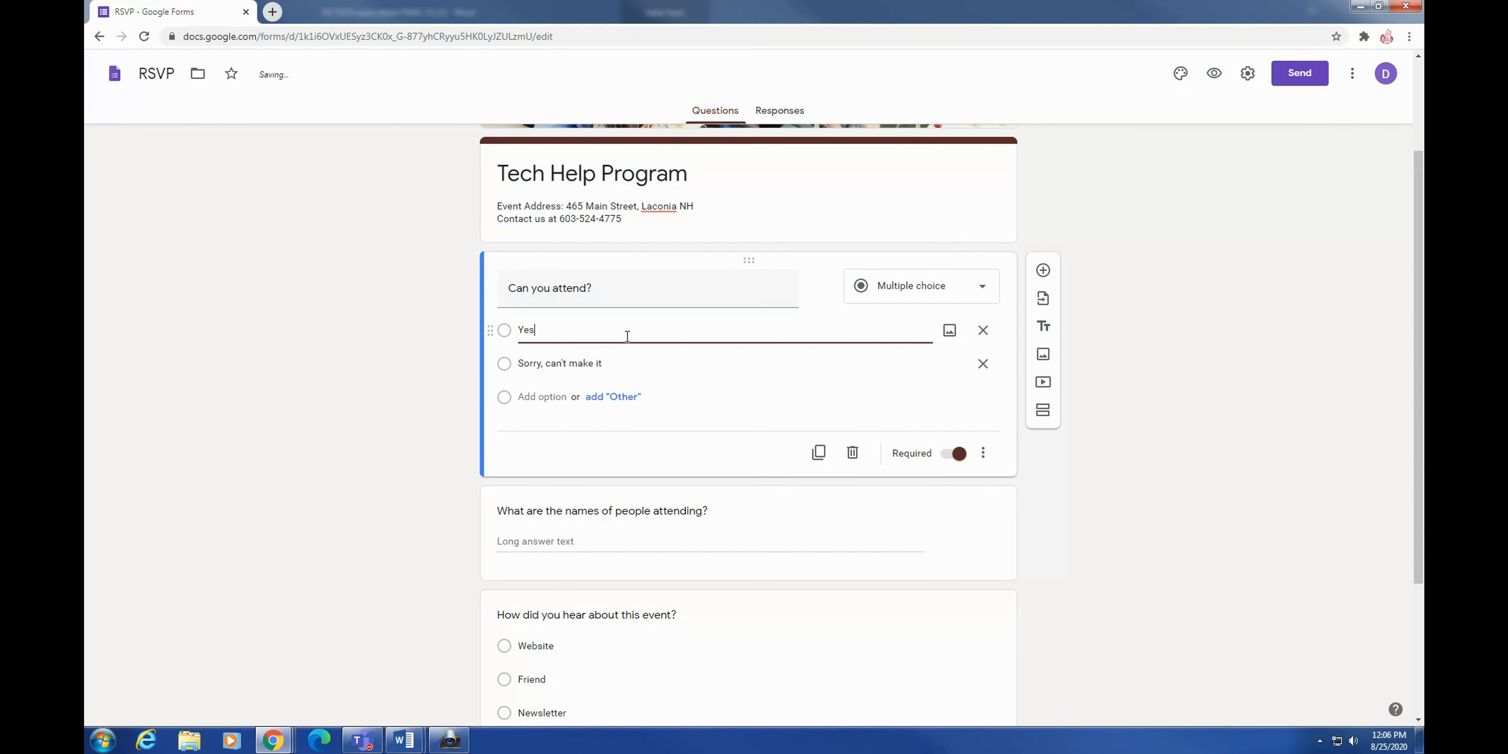
click(665, 366)
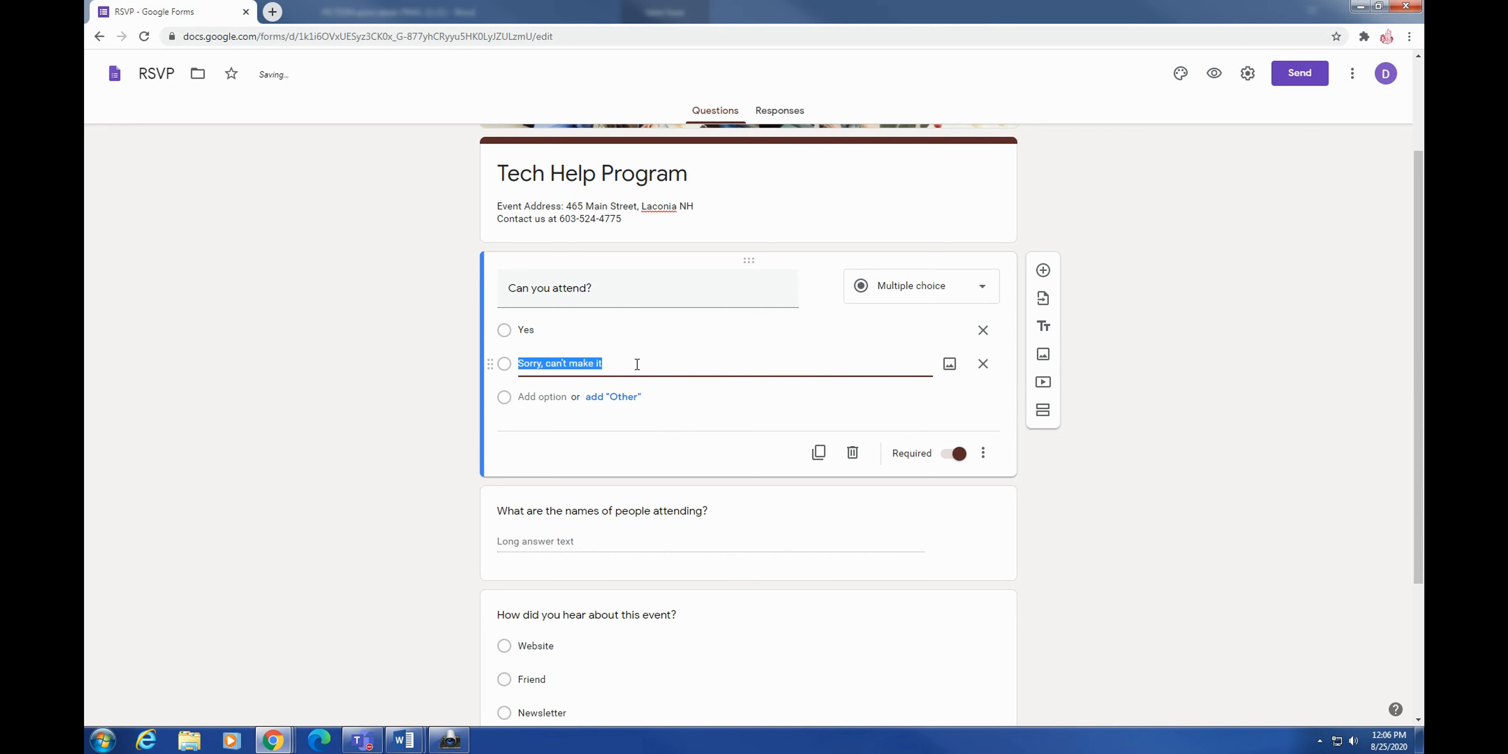
text(No)
click(677, 426)
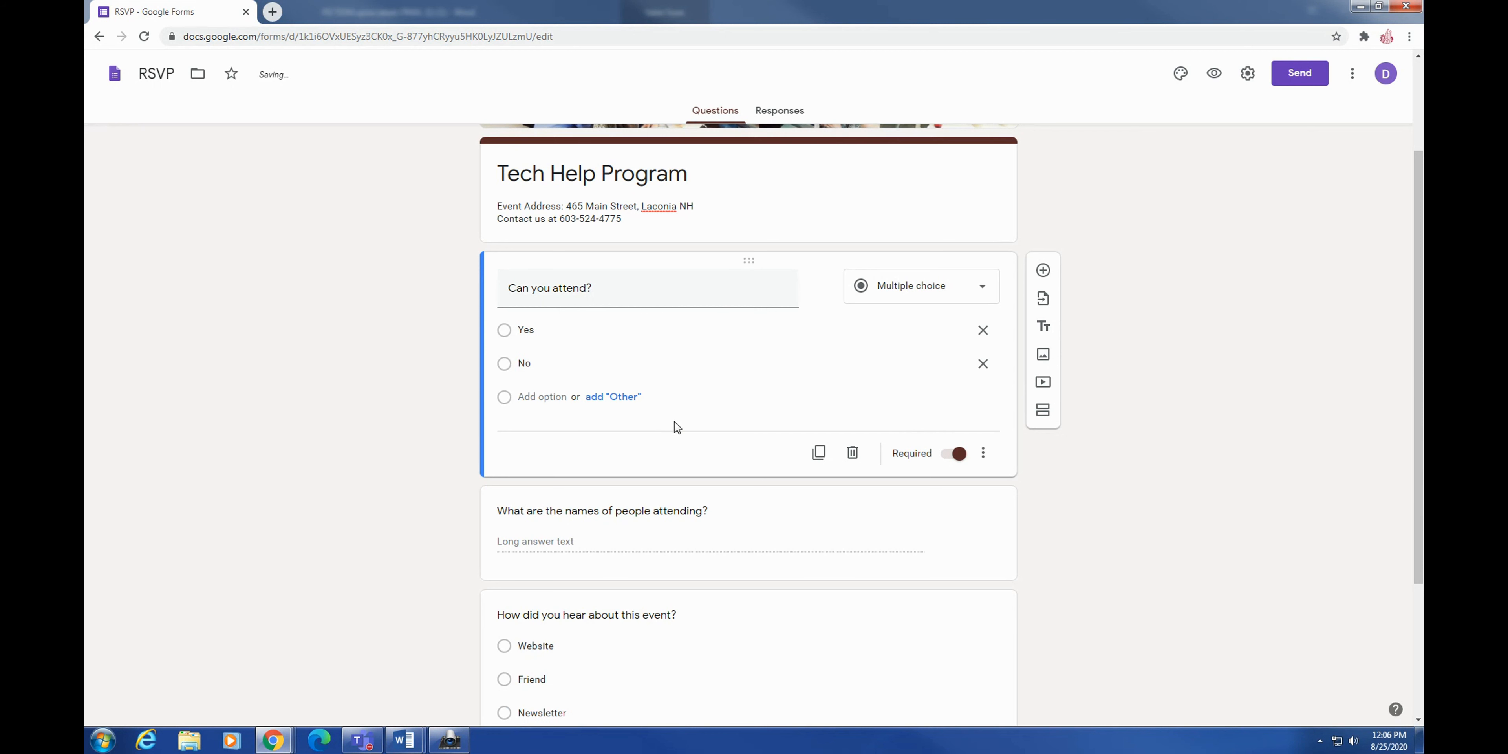
Add an "Other" answer to the "Can you attend?" question and remove it again
click(631, 399)
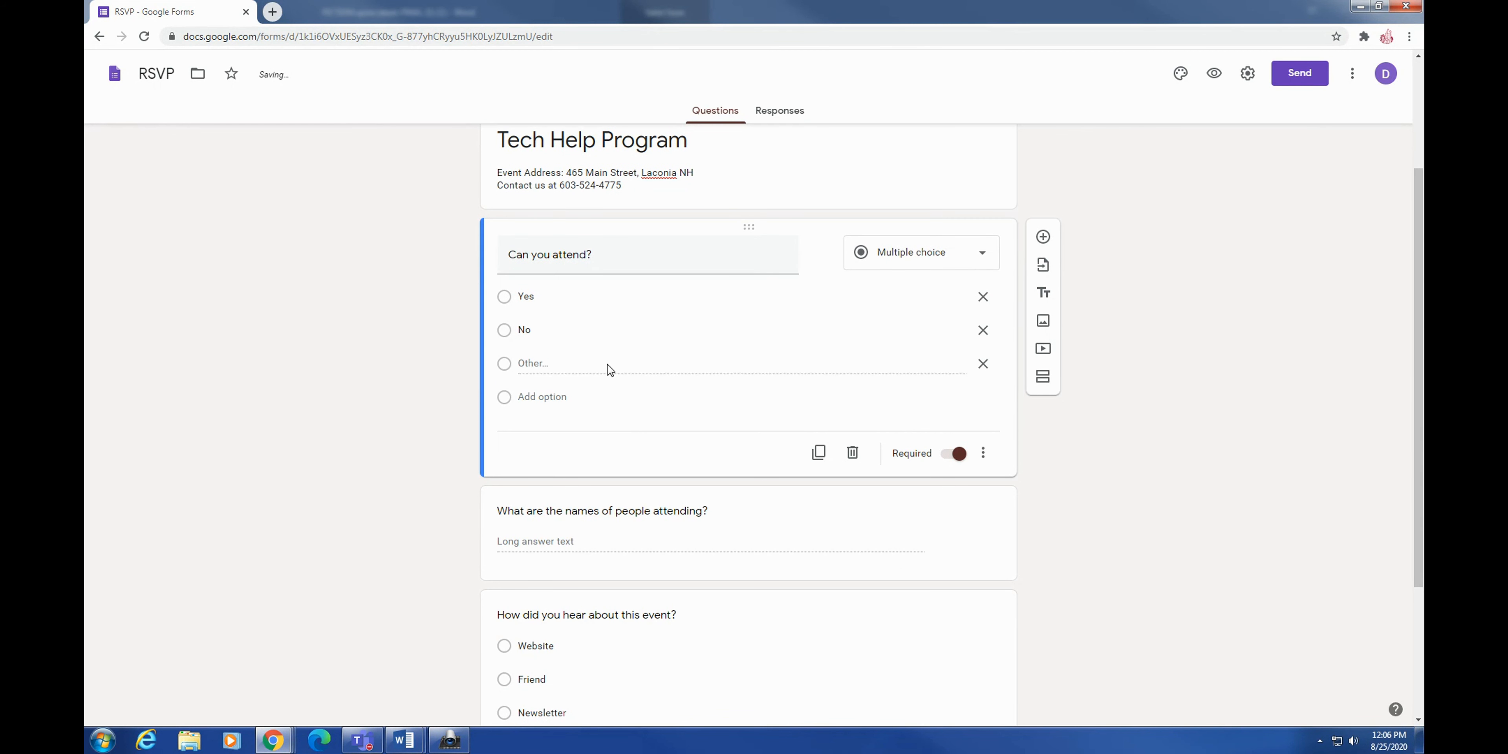
click(982, 368)
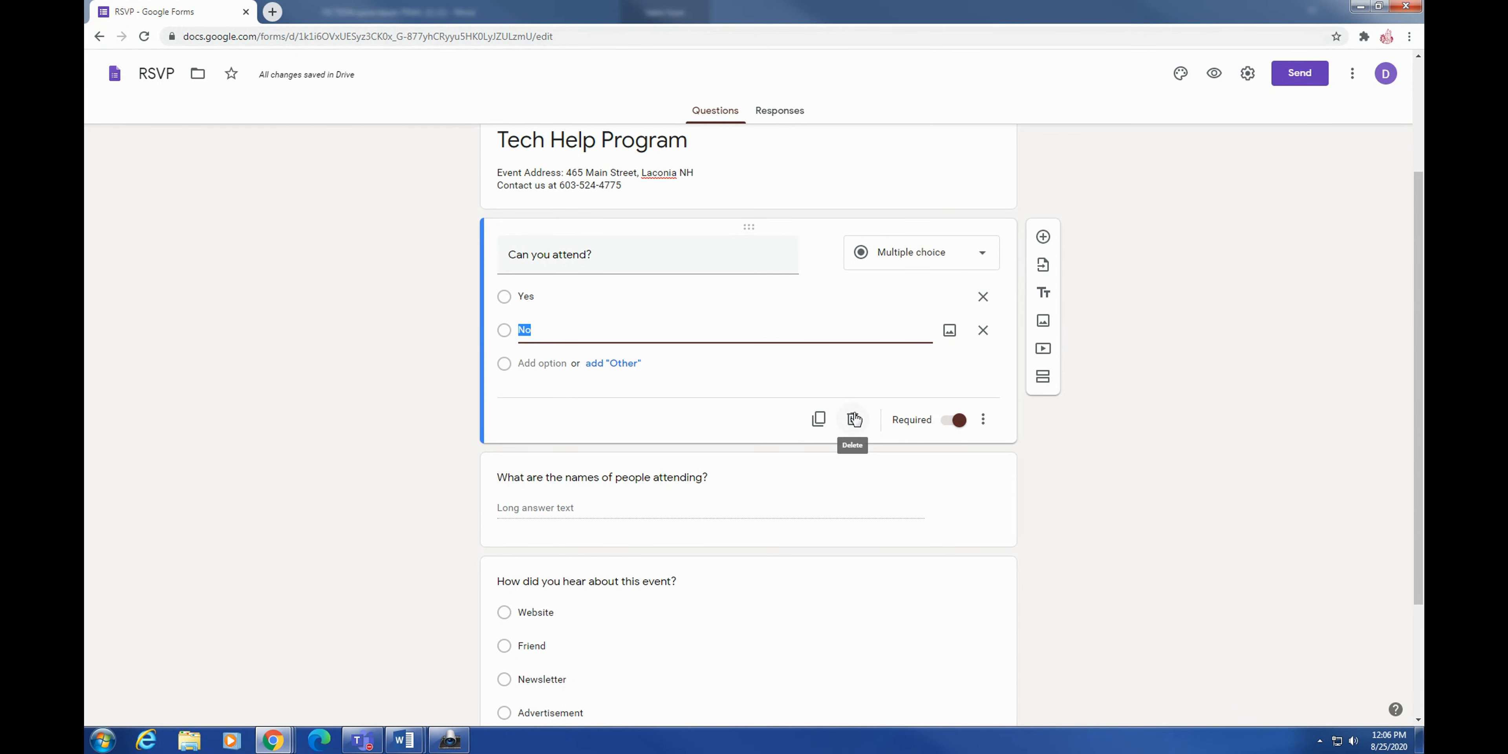
Turn the Required setting of the "Can you attend?" question off and back on
click(1206, 417)
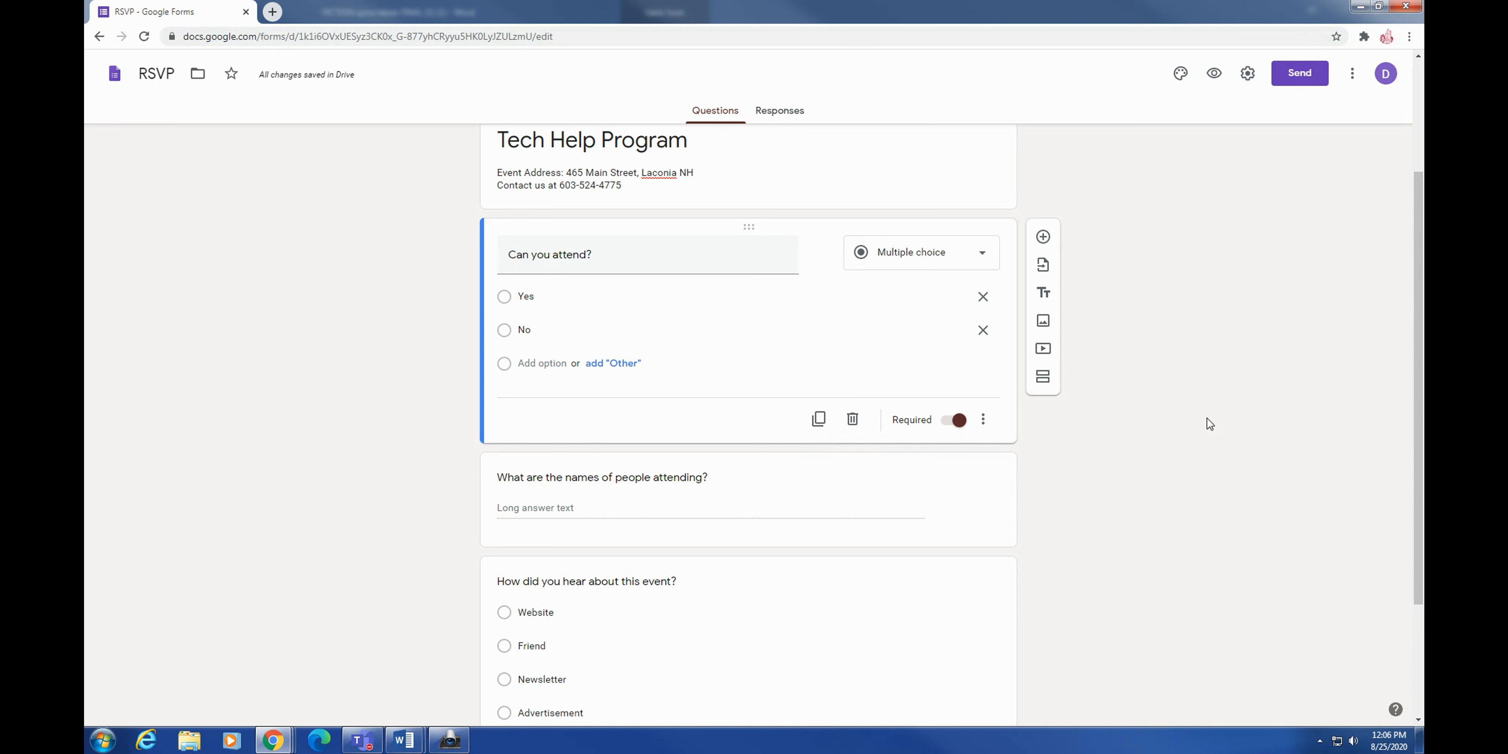
click(960, 424)
click(954, 423)
Reword the "What are the names of people attending?" question as "How many people are attending?" and keep its Paragraph type
scroll(1131, 463, down, 3)
click(696, 296)
scroll(431, 345, up, 4)
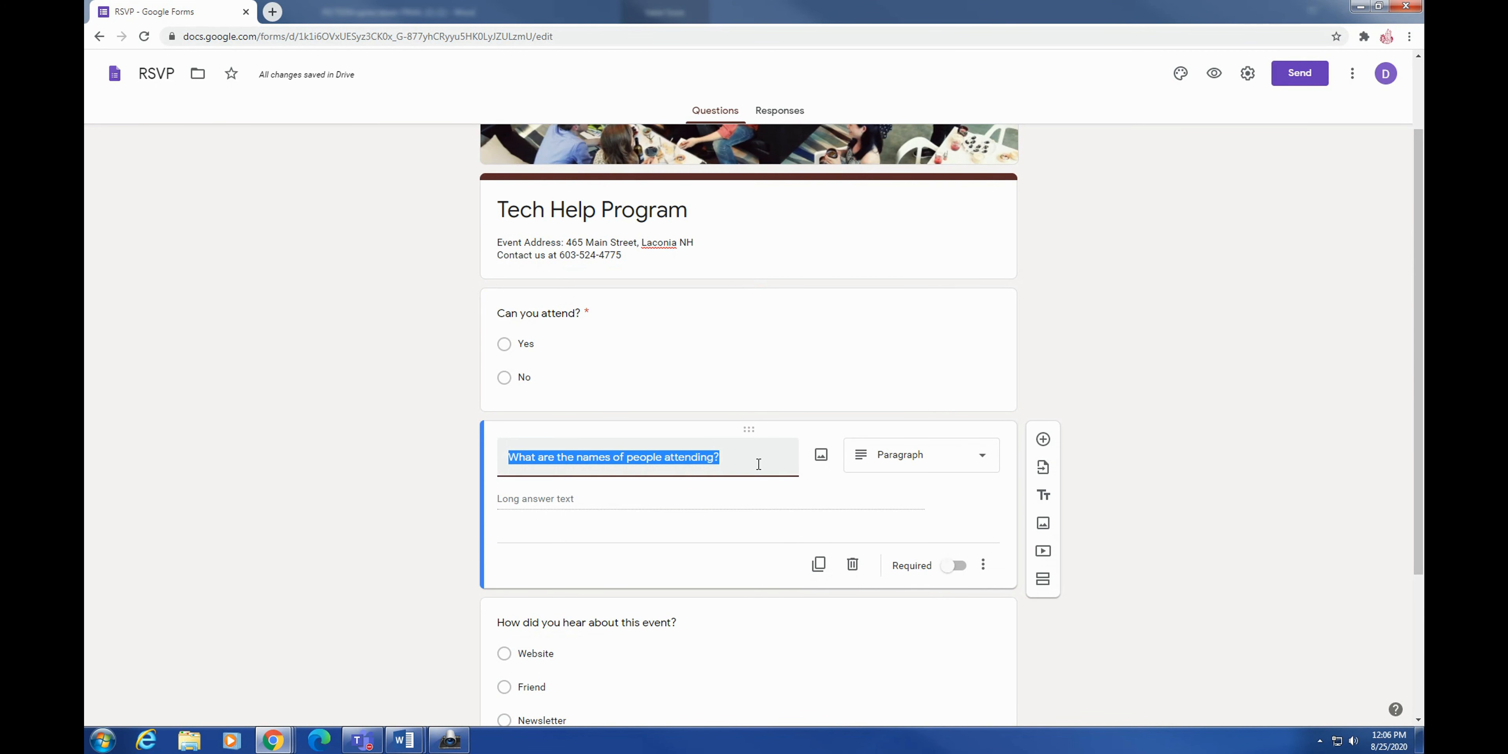
text(How manyh)
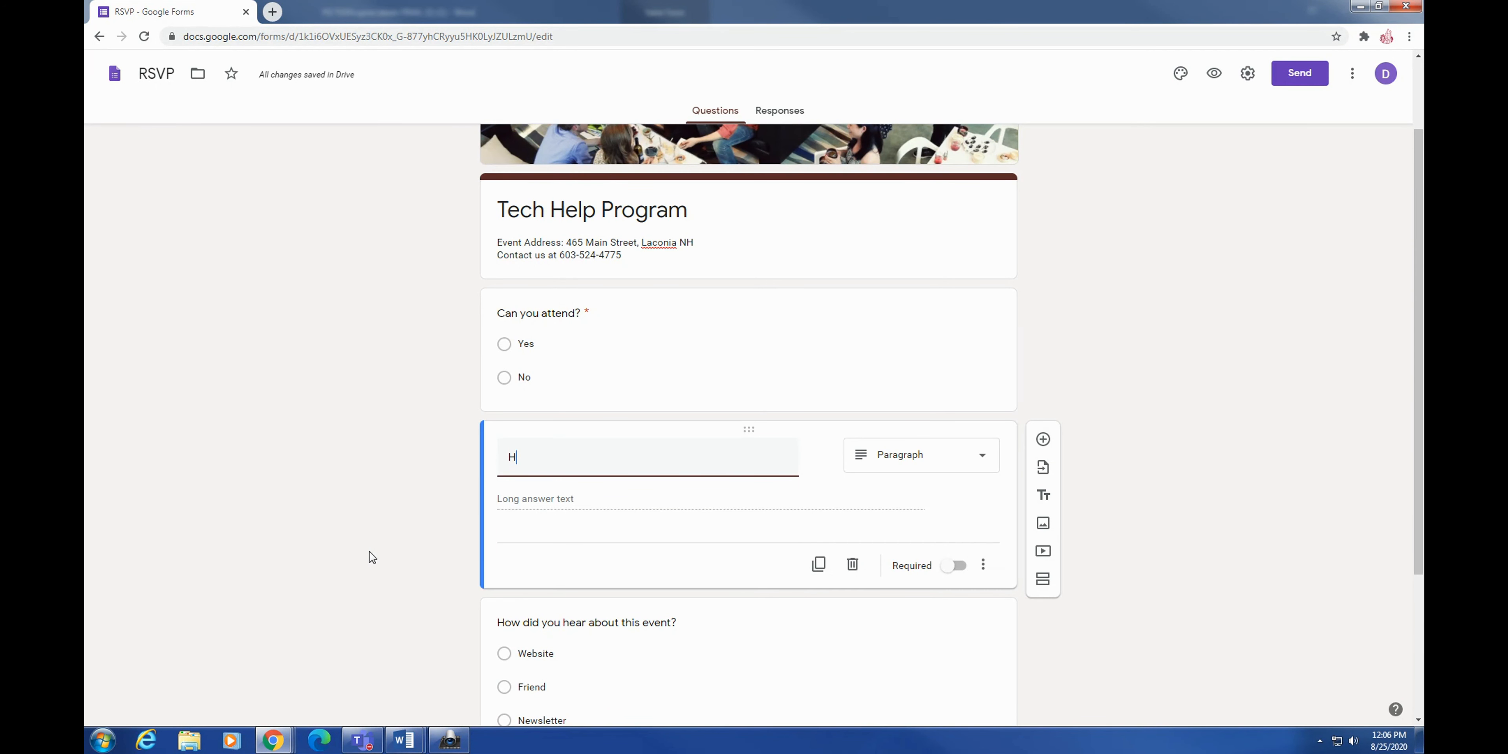
key(BackSpace)
key(BackSpace)
text(peop)
click(895, 457)
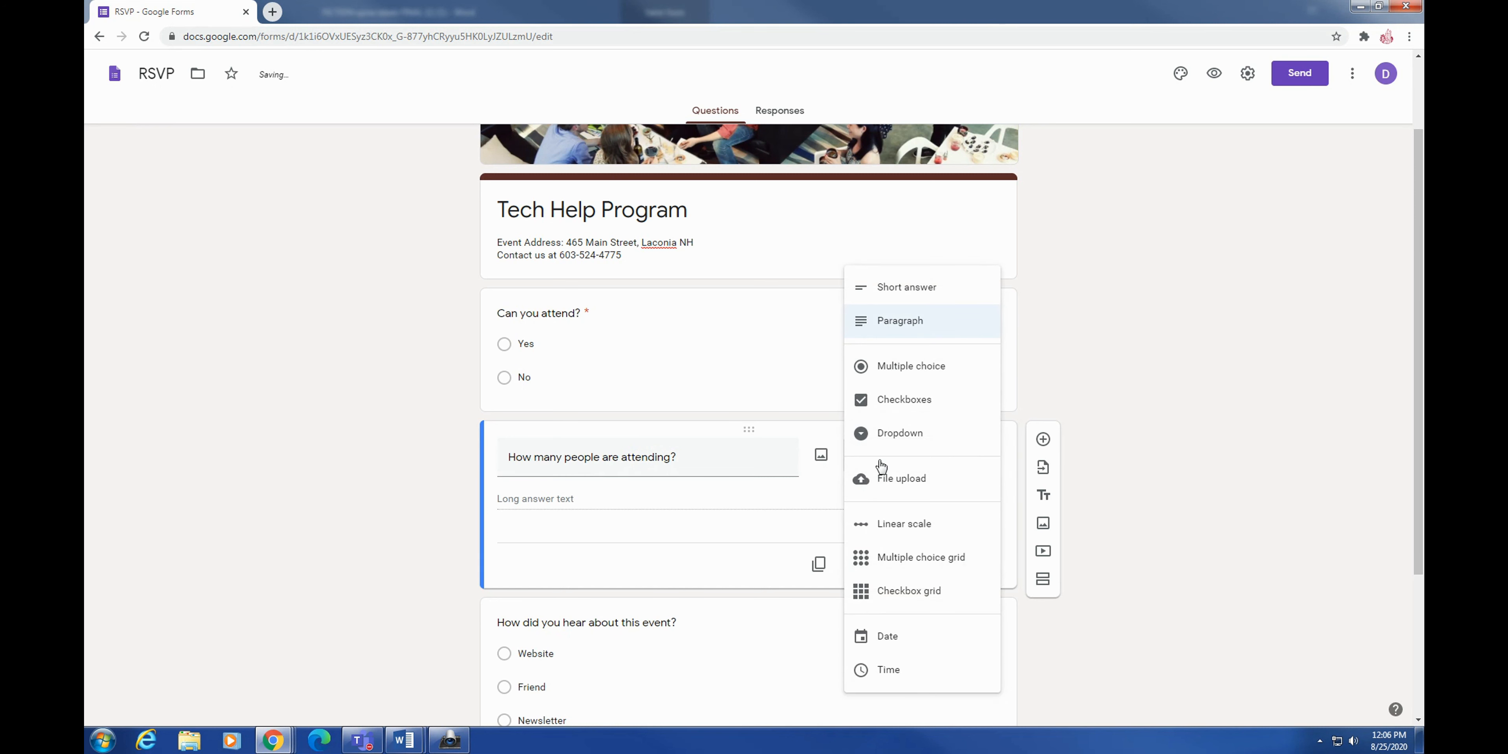
click(936, 321)
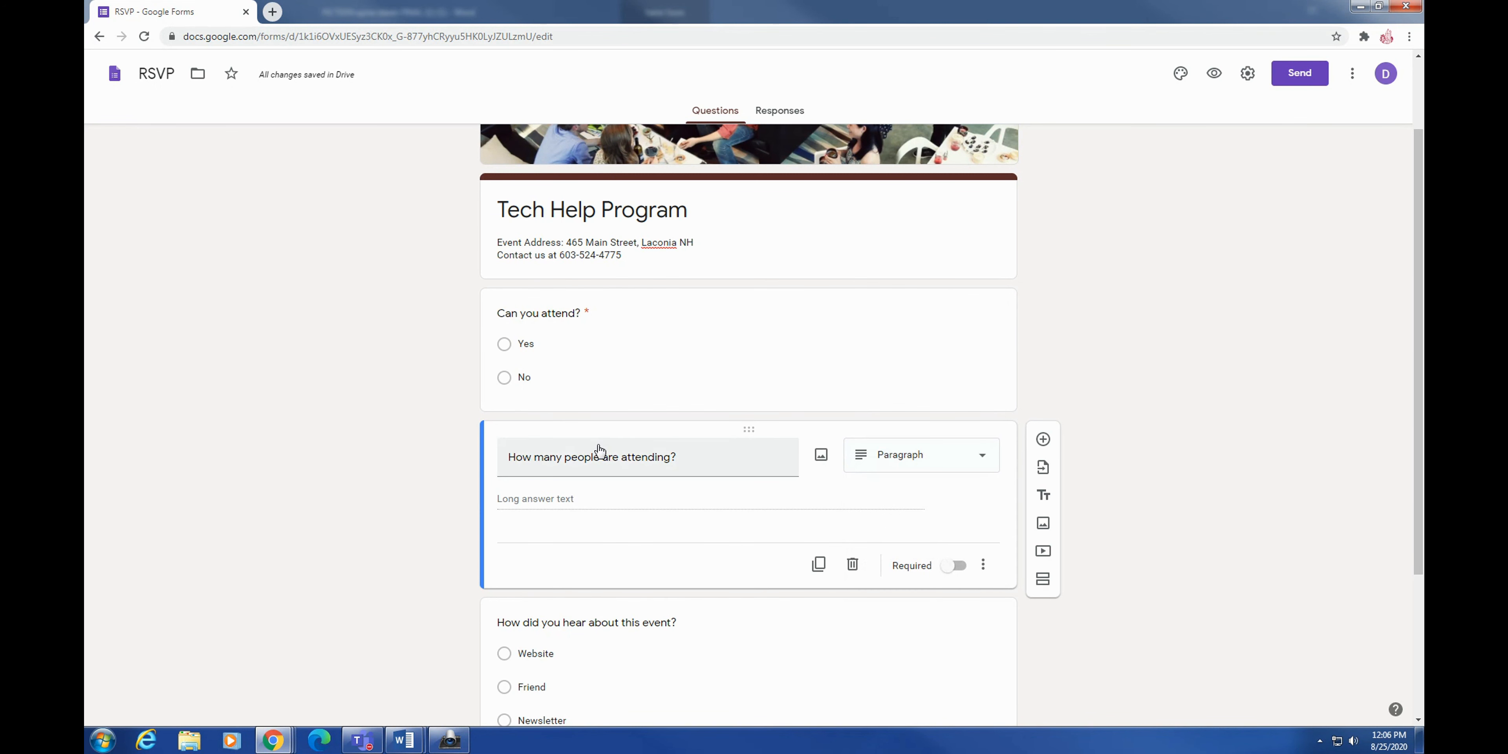
Review the attendance question and the remaining questions down to "Comments and/or questions"
click(743, 465)
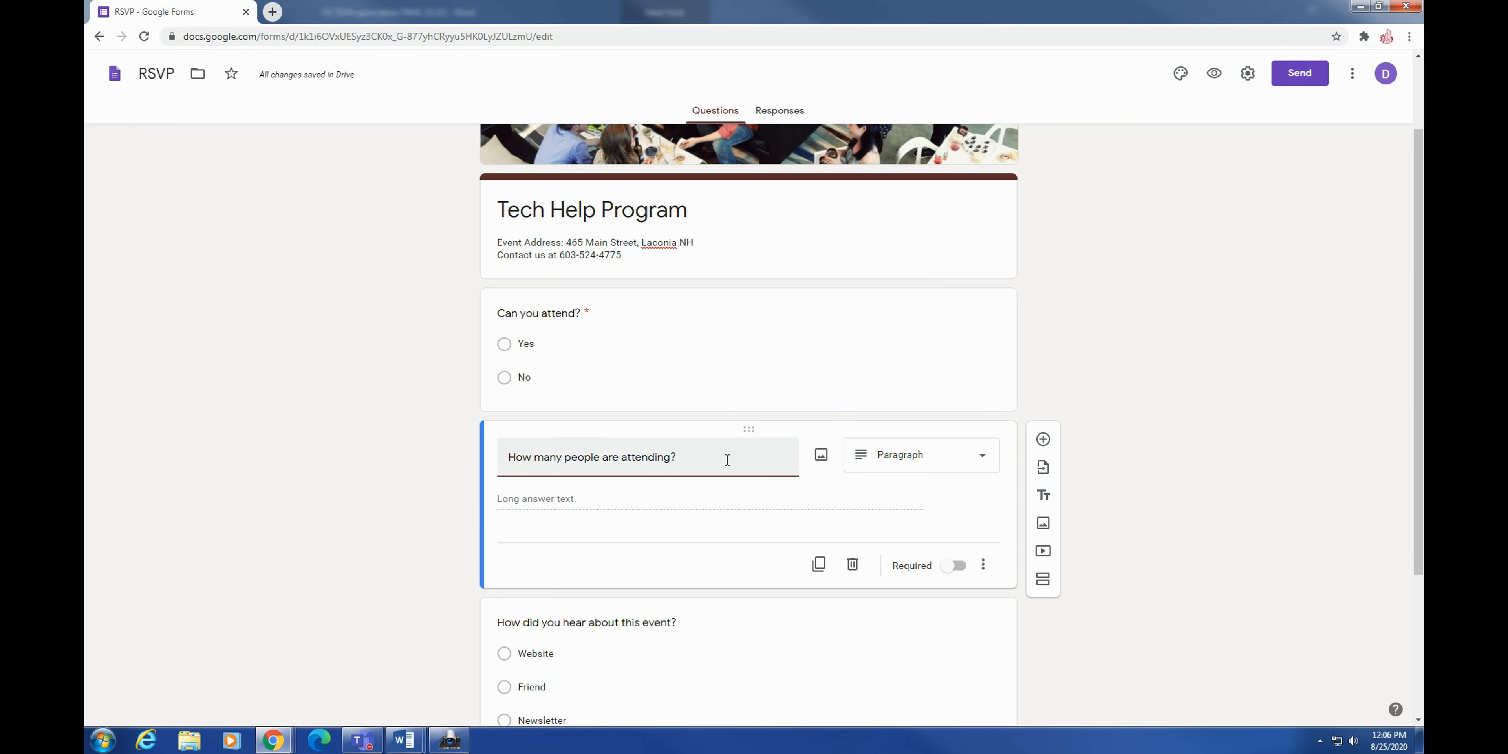
click(983, 565)
click(574, 452)
click(735, 455)
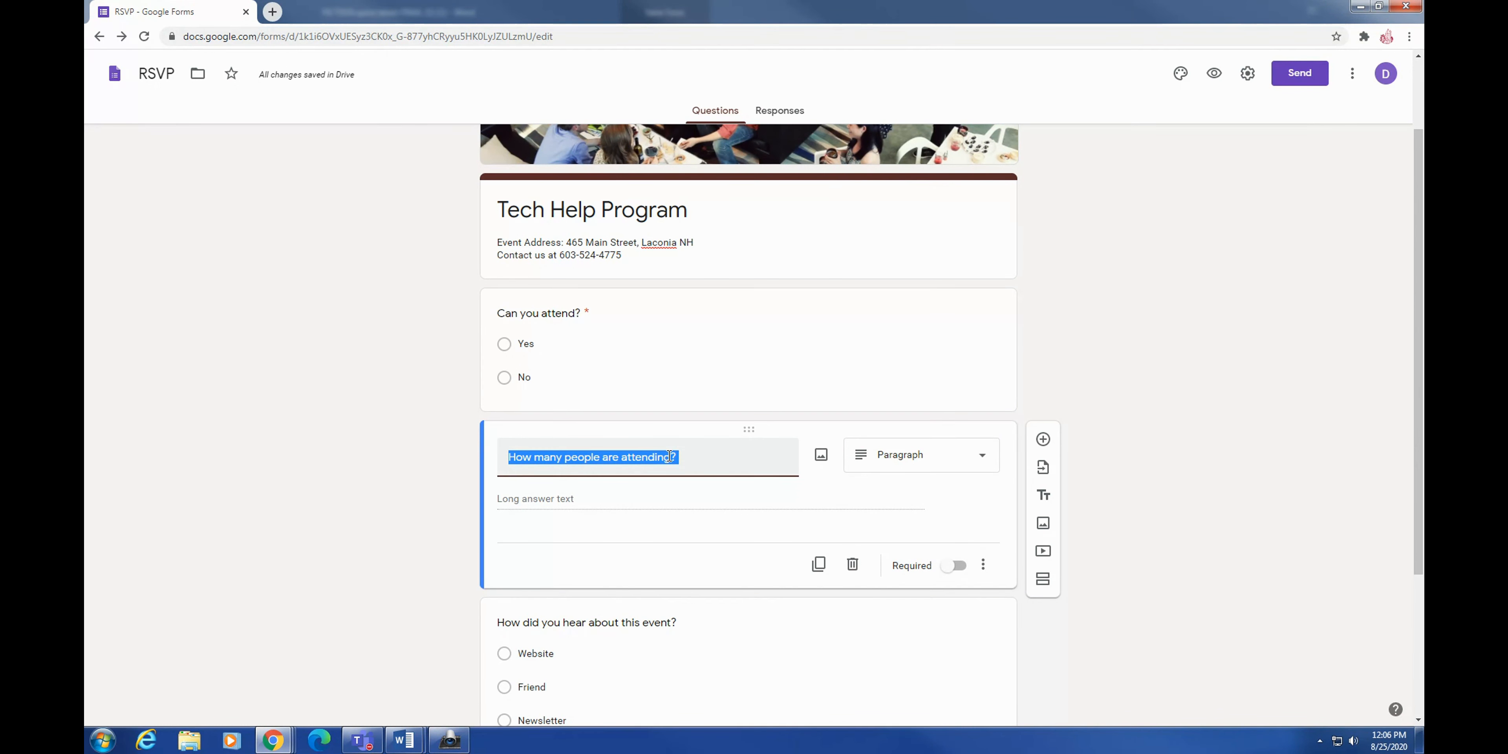
scroll(713, 472, down, 3)
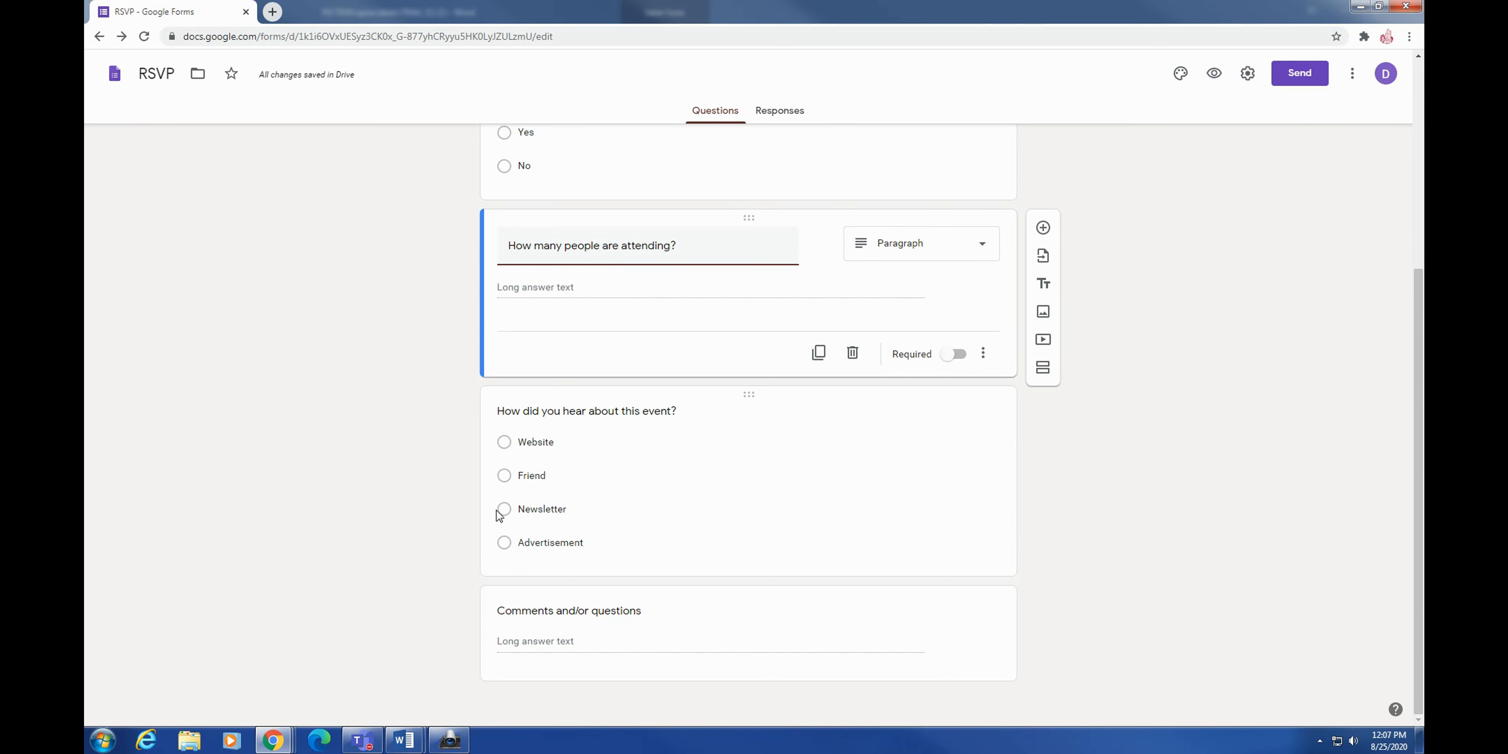
click(522, 610)
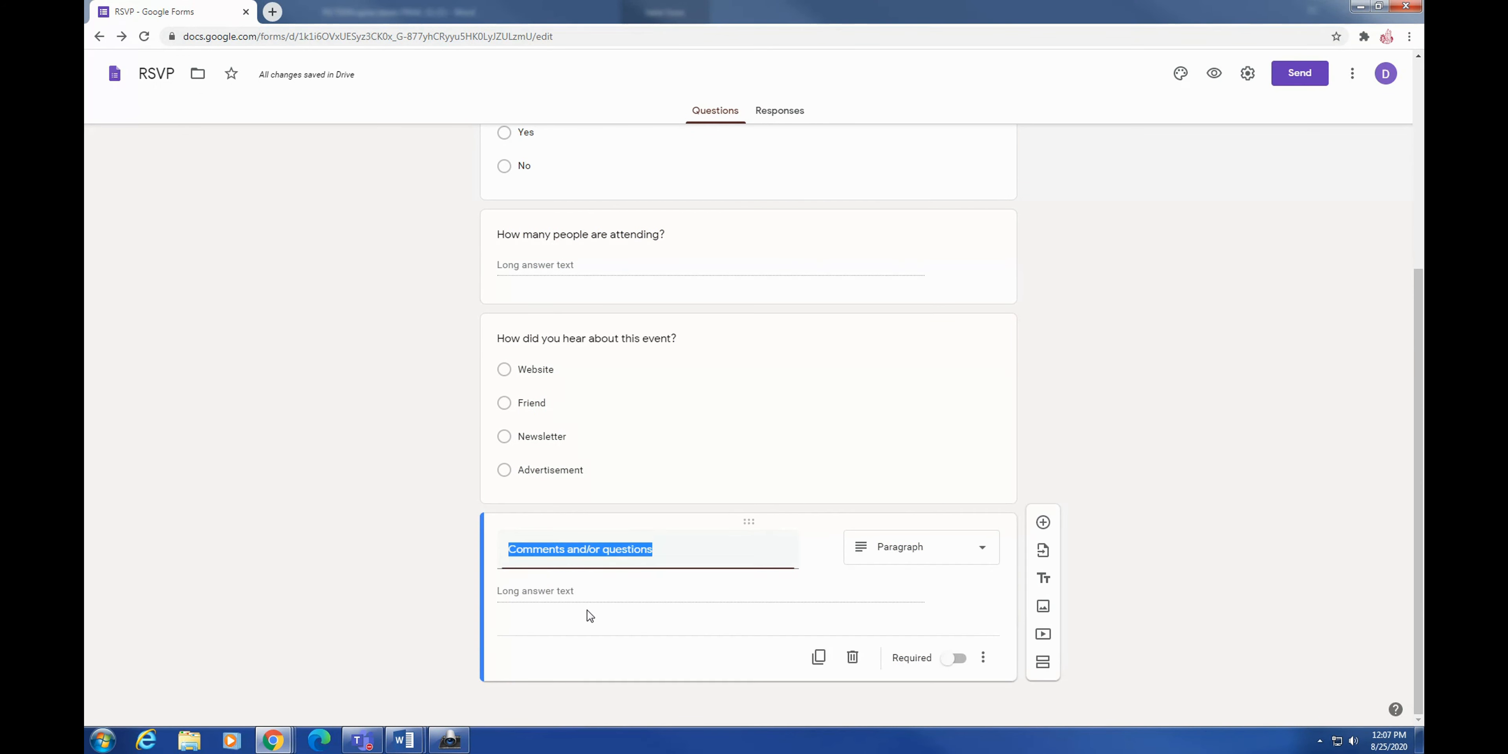
click(1183, 532)
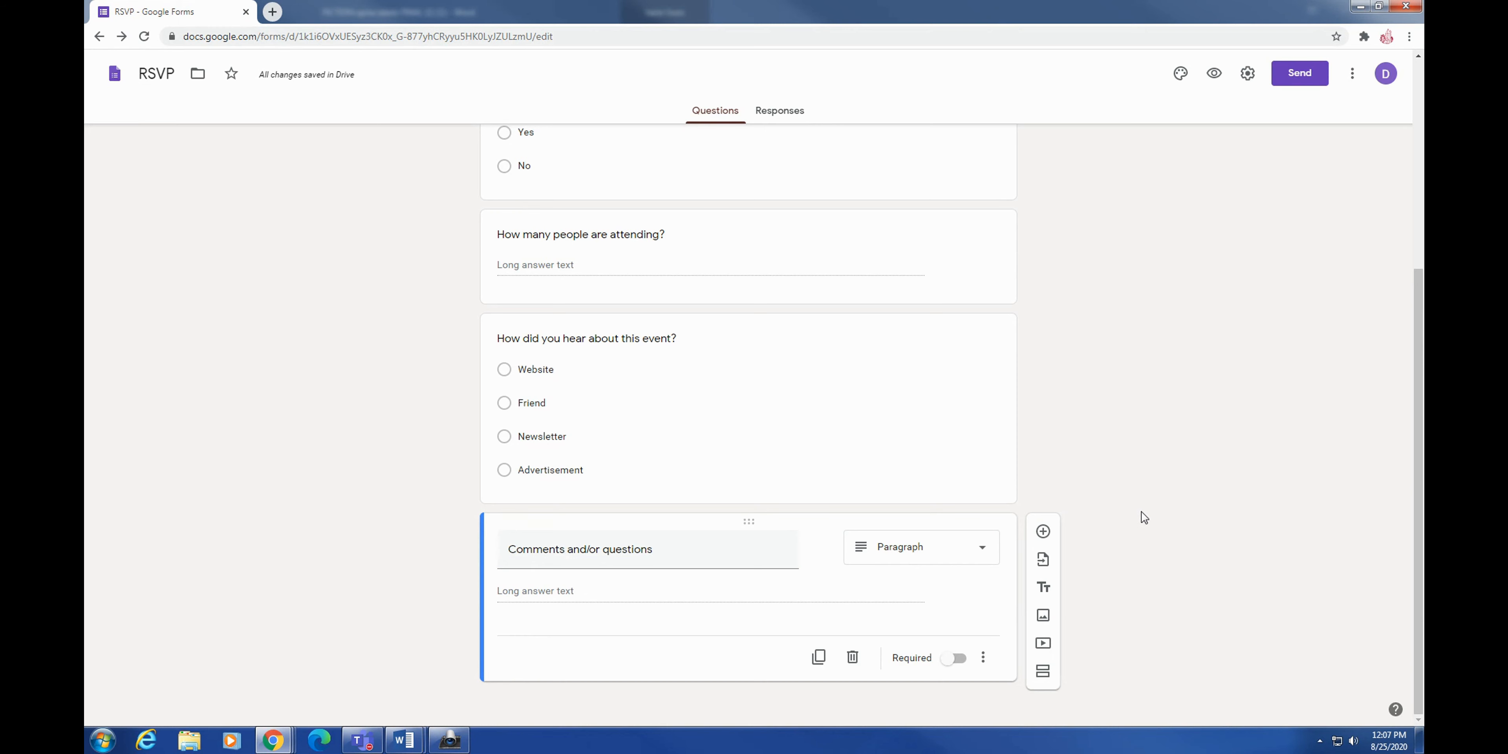
Set the theme color to green and replace the header image with the heart-shaped open book picture from the Work and School themes
scroll(1142, 510, up, 5)
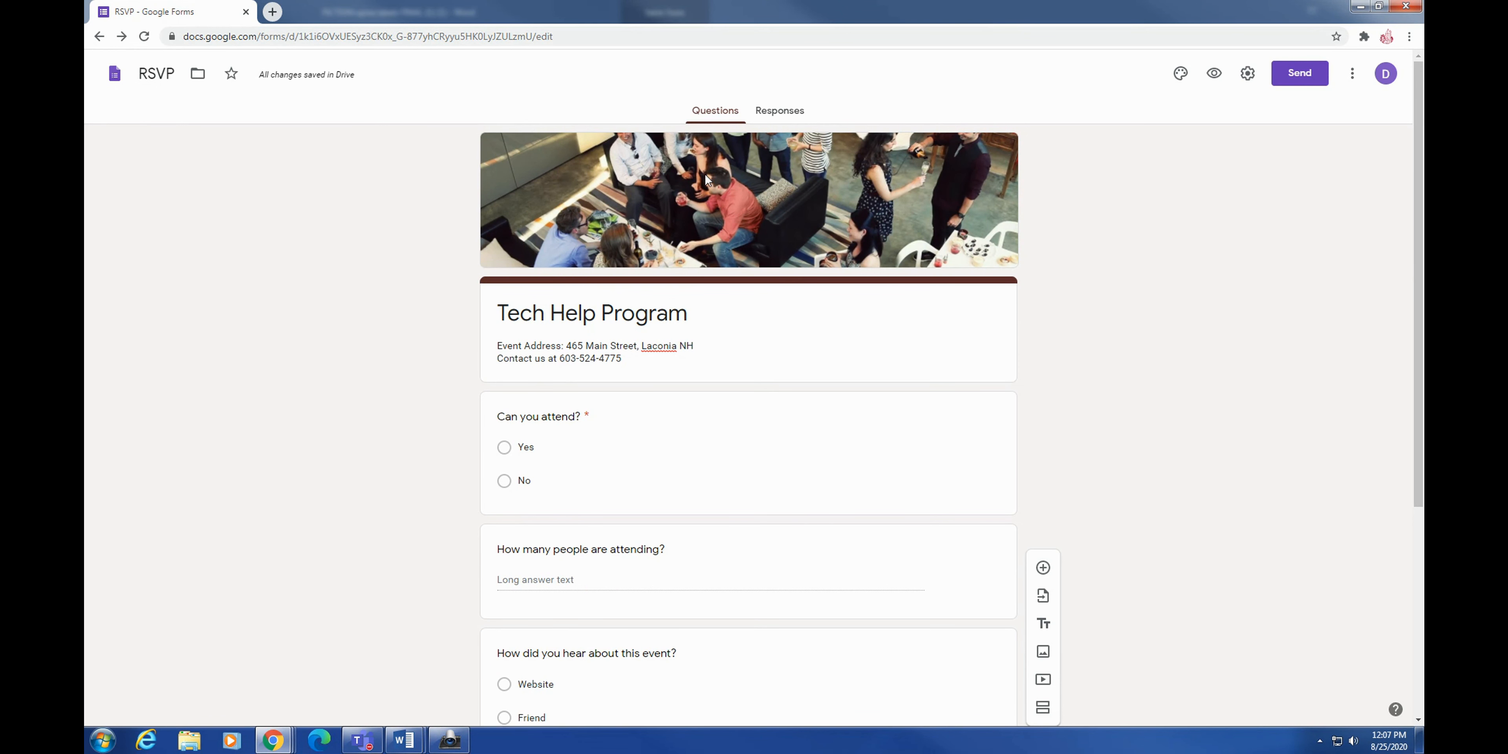
click(1179, 73)
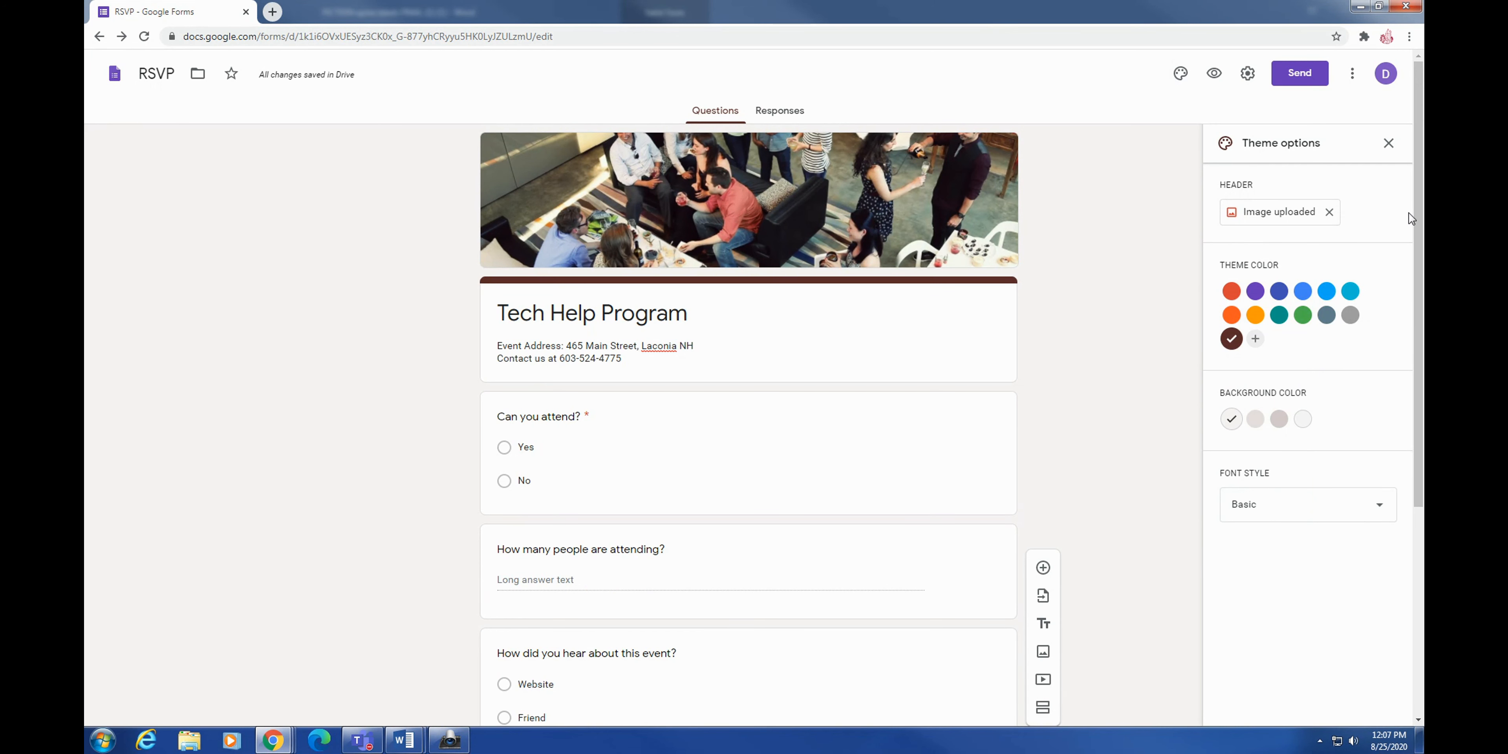
click(1302, 316)
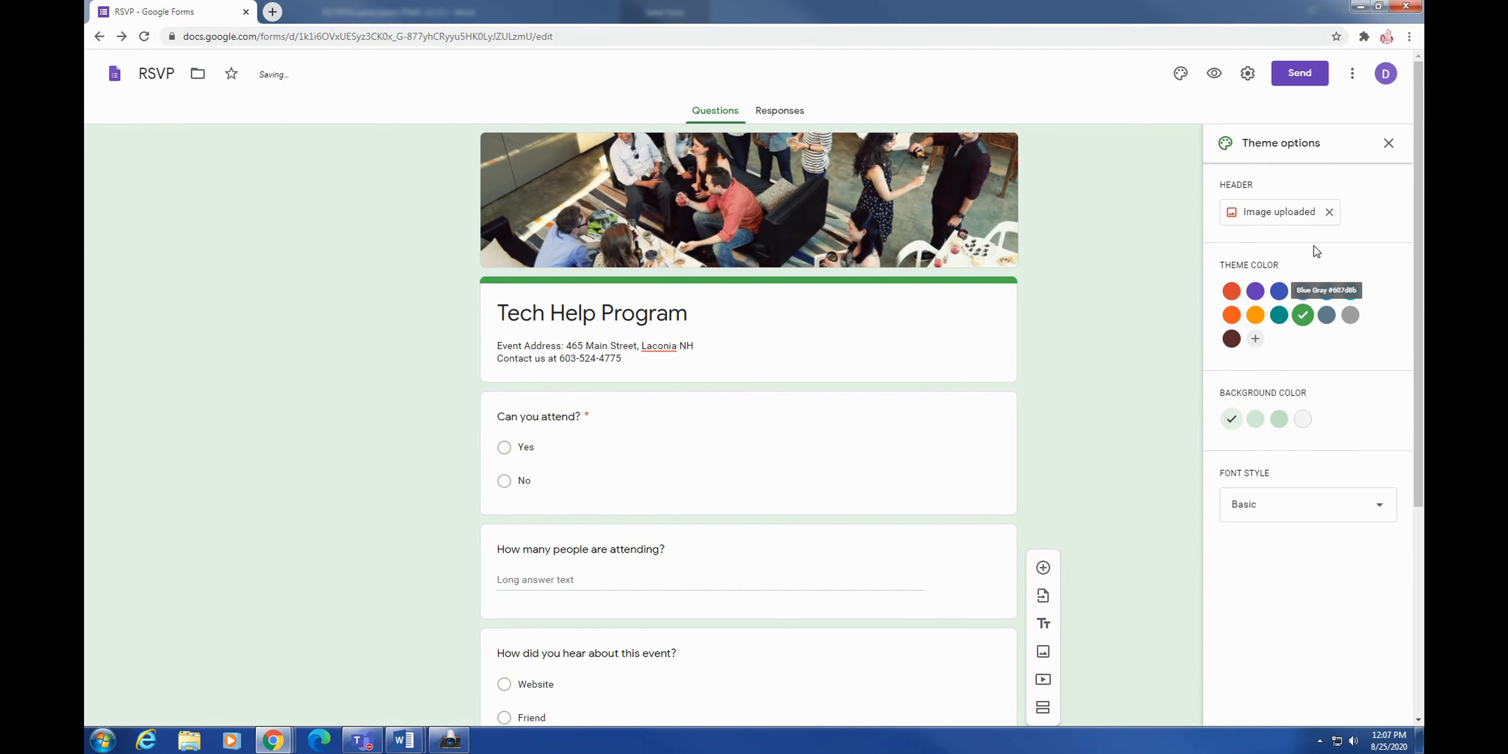
click(1329, 212)
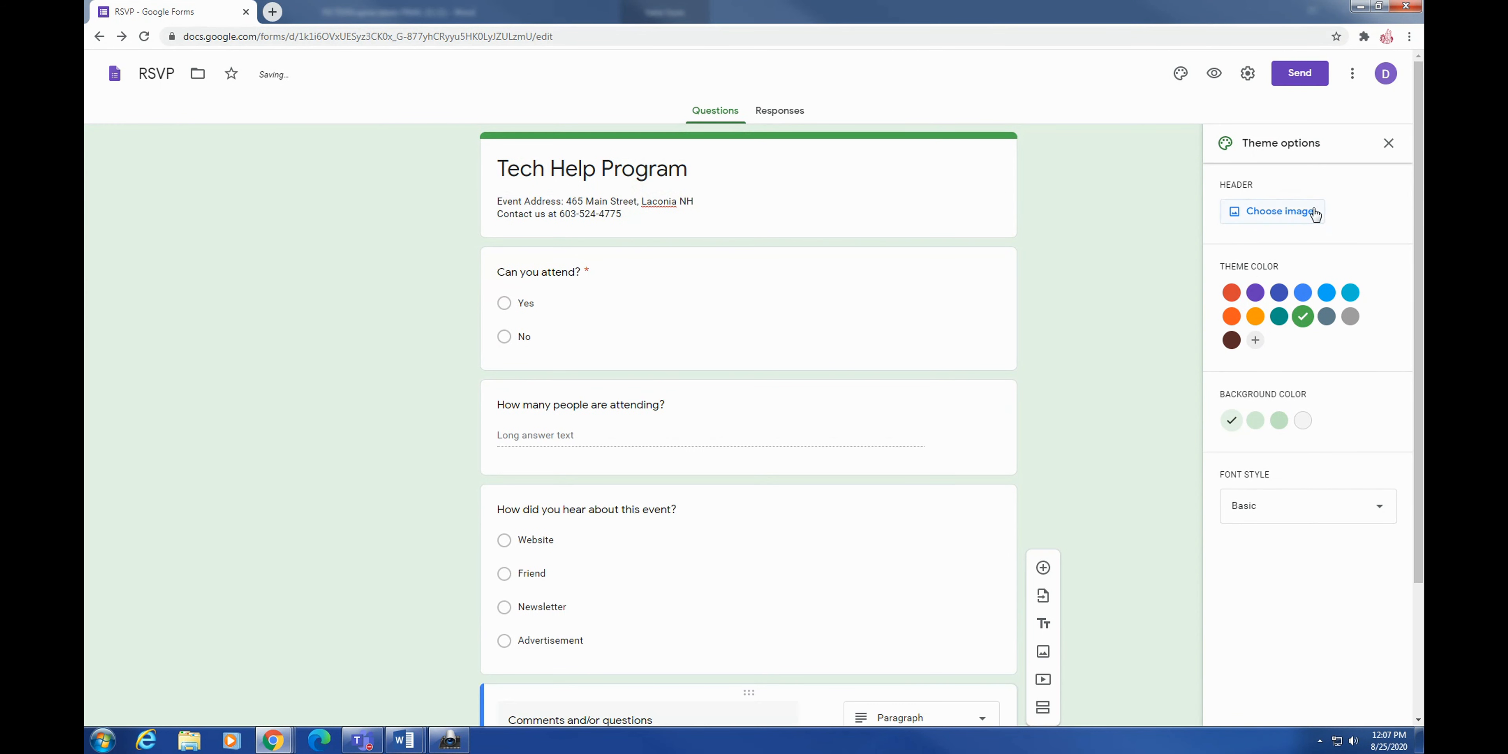
click(1279, 215)
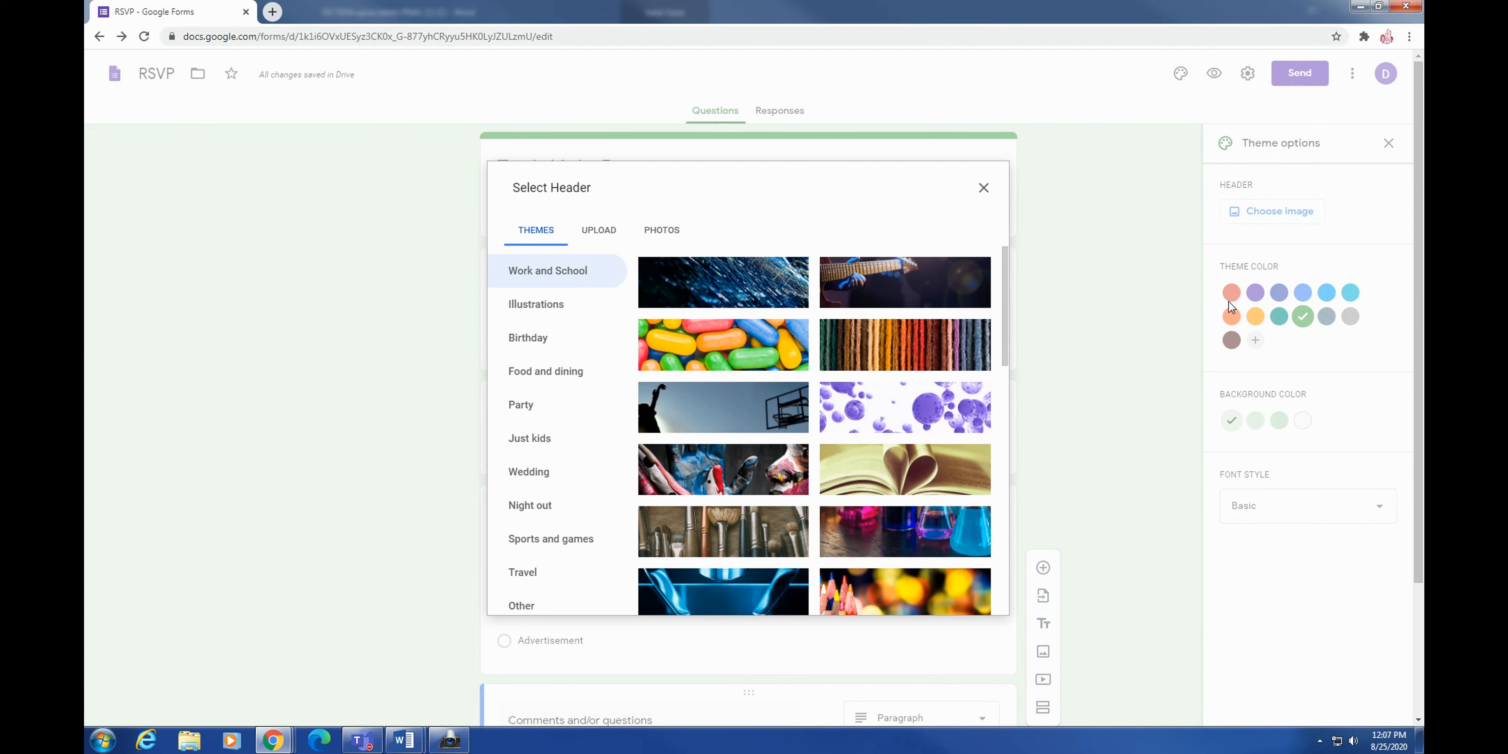
click(881, 474)
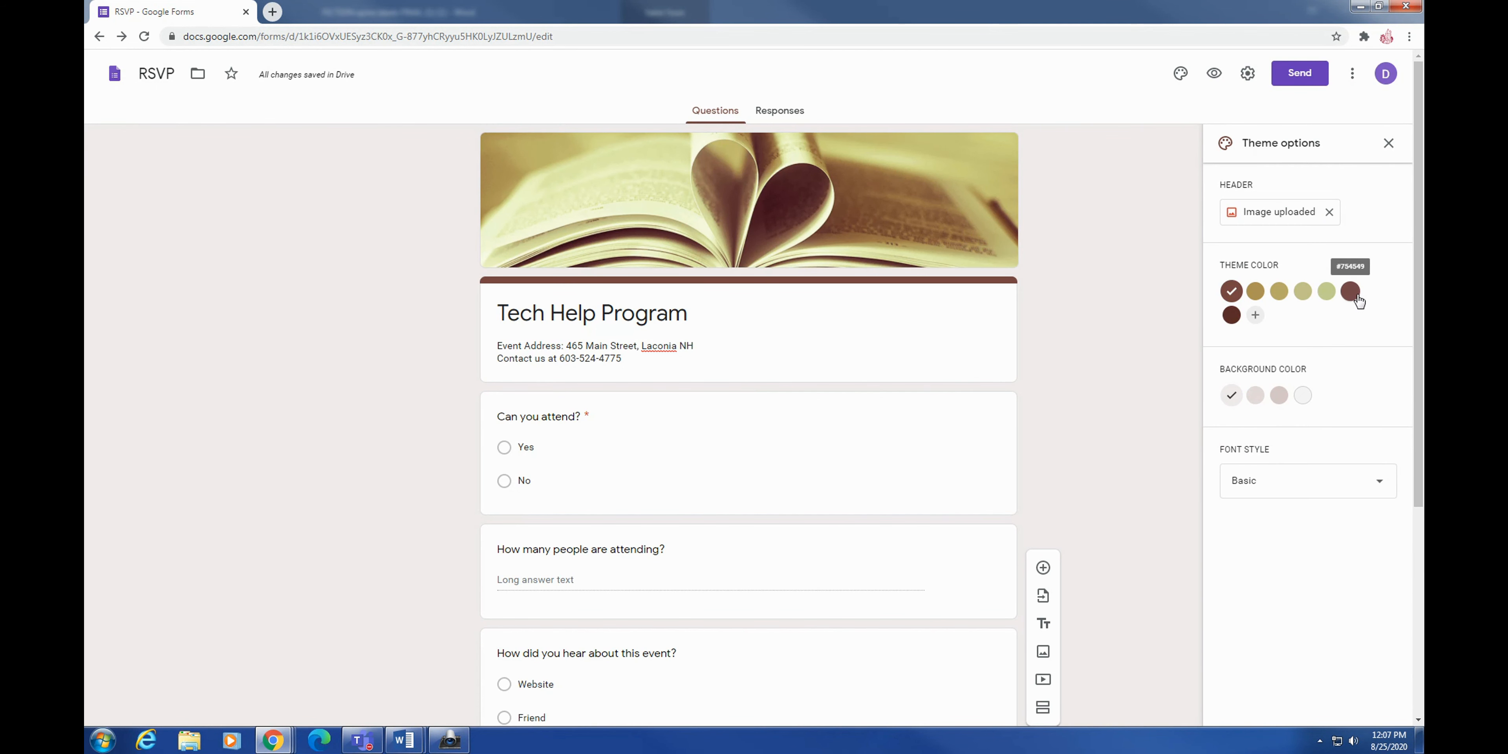
Set the theme color to light green, try the gray background and return to the lightest green background tint
click(1326, 291)
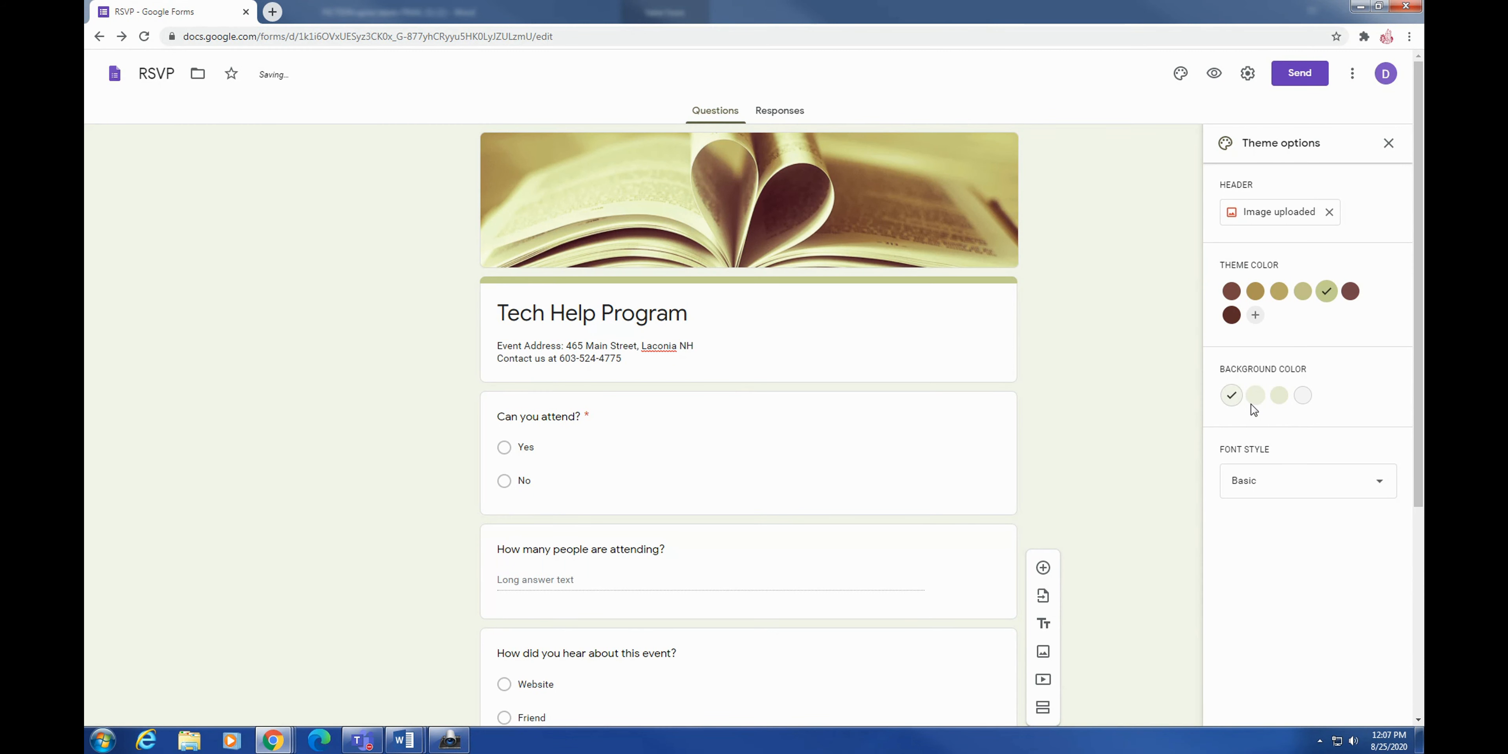
click(1301, 396)
click(1233, 395)
Compare the Decorative, Formal and Playful font styles, apply Formal to the form and close the theme options
click(1374, 480)
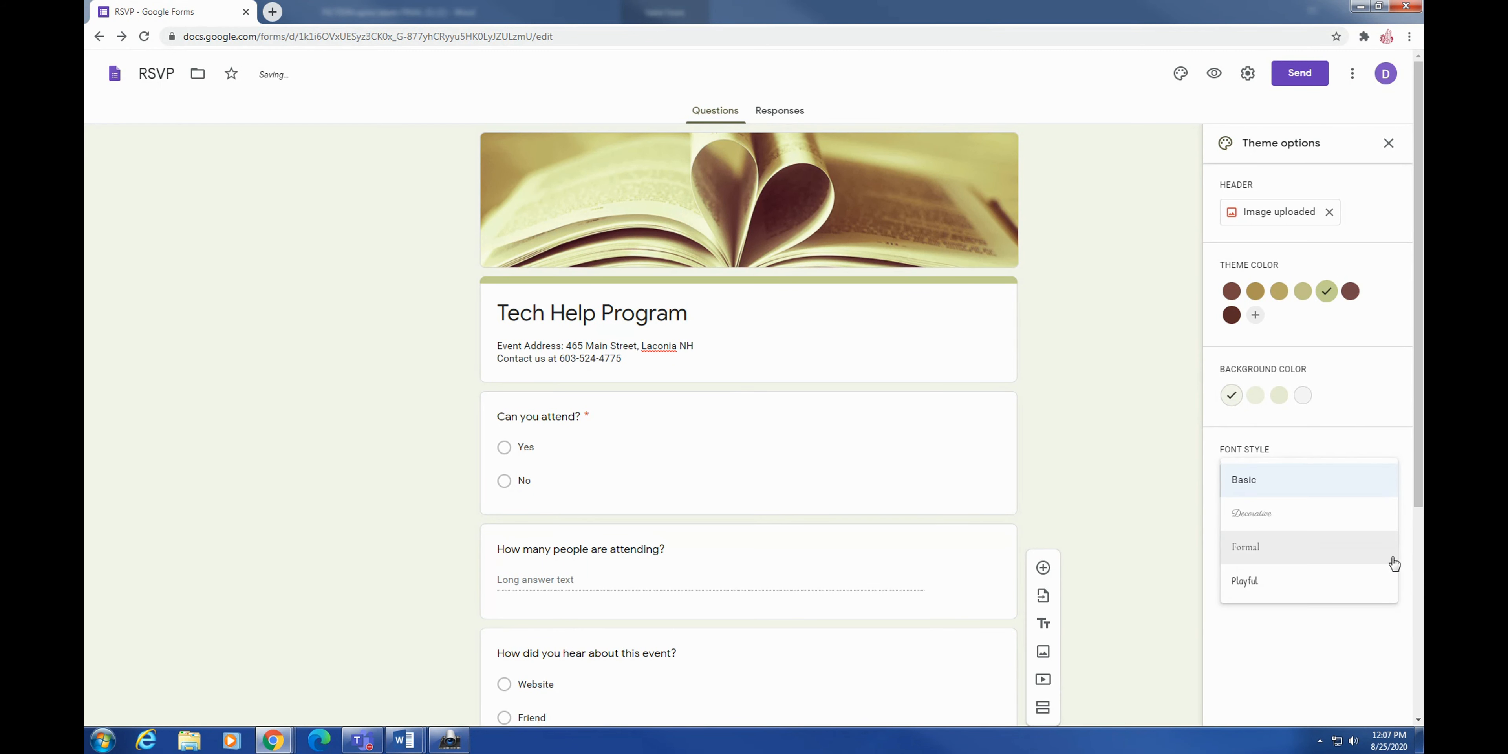
click(1276, 518)
click(1263, 495)
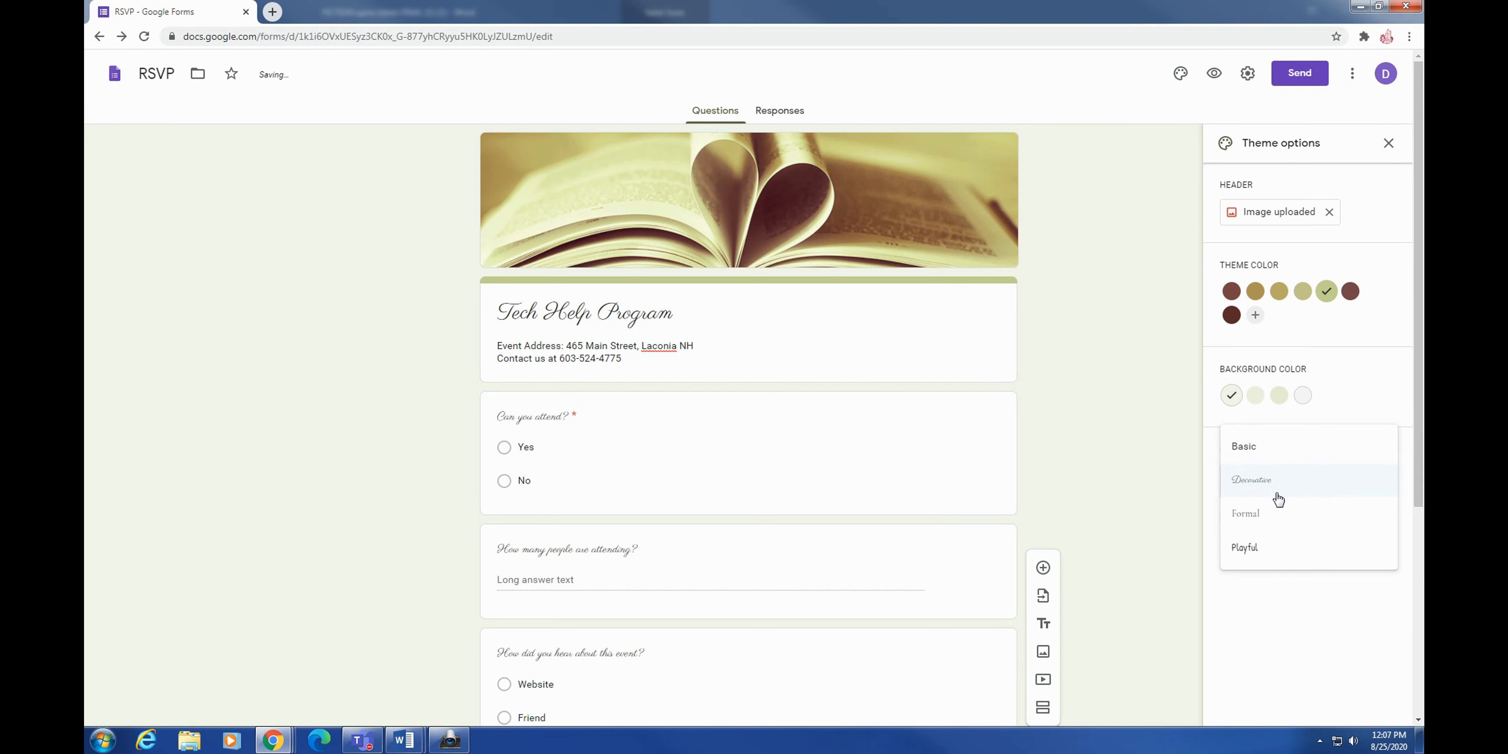
click(1270, 517)
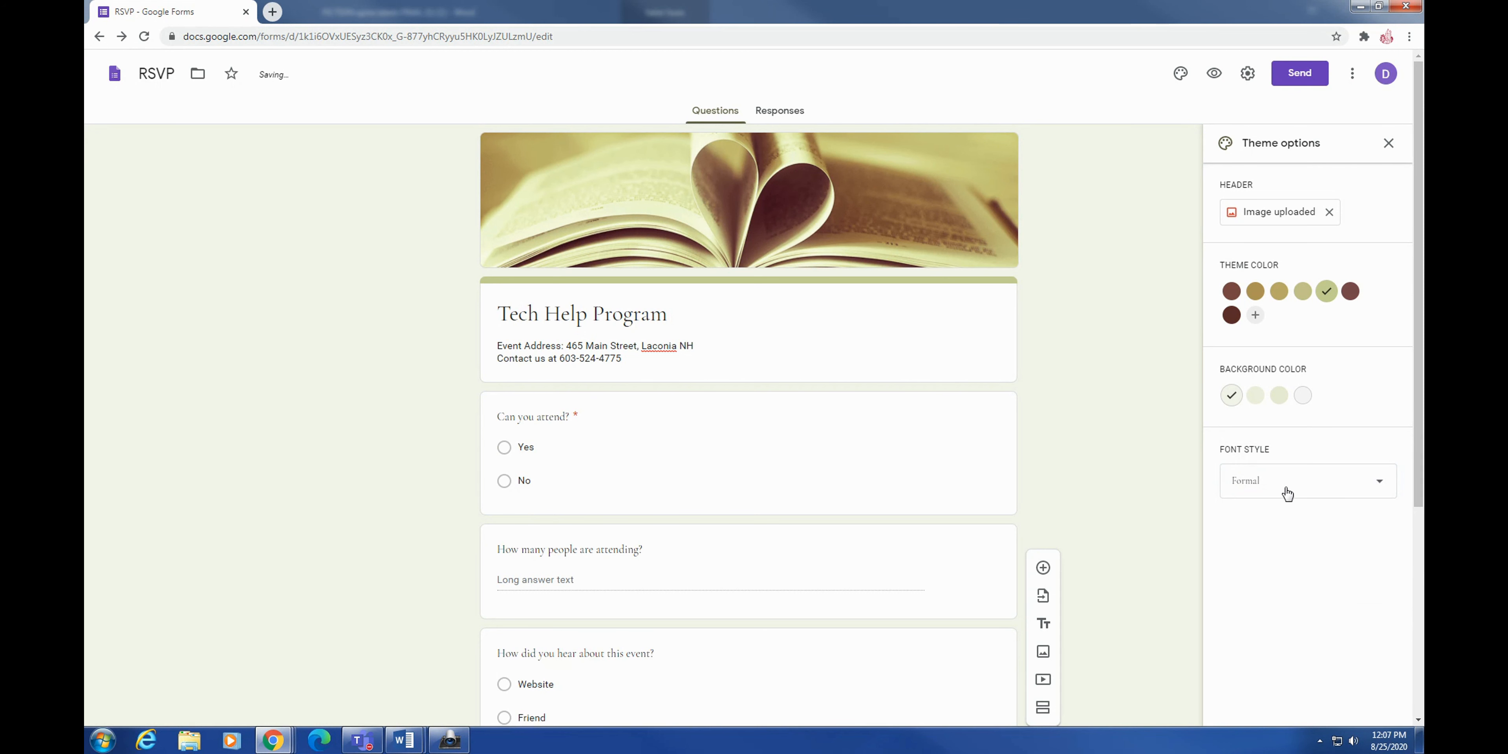
click(1279, 495)
click(1276, 515)
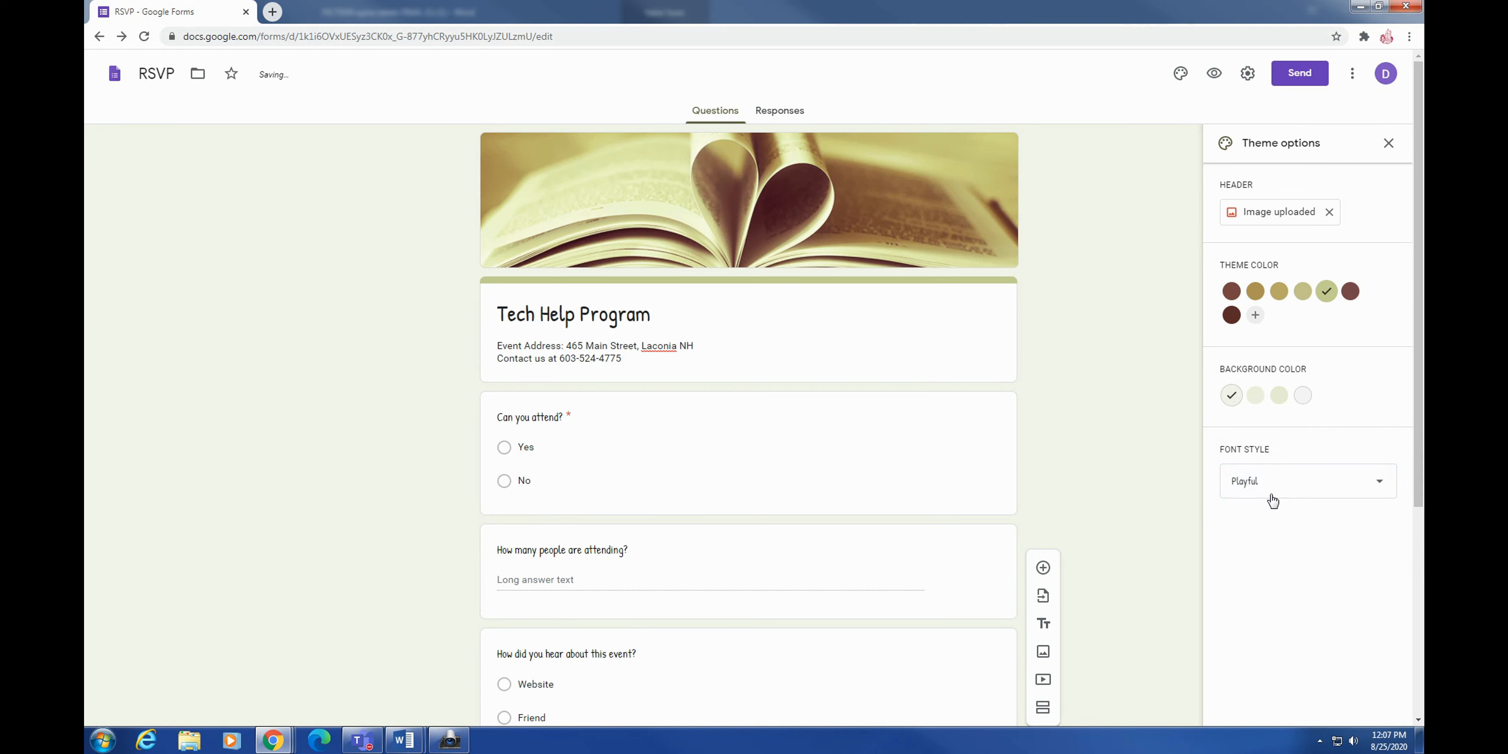
click(1269, 481)
click(1258, 468)
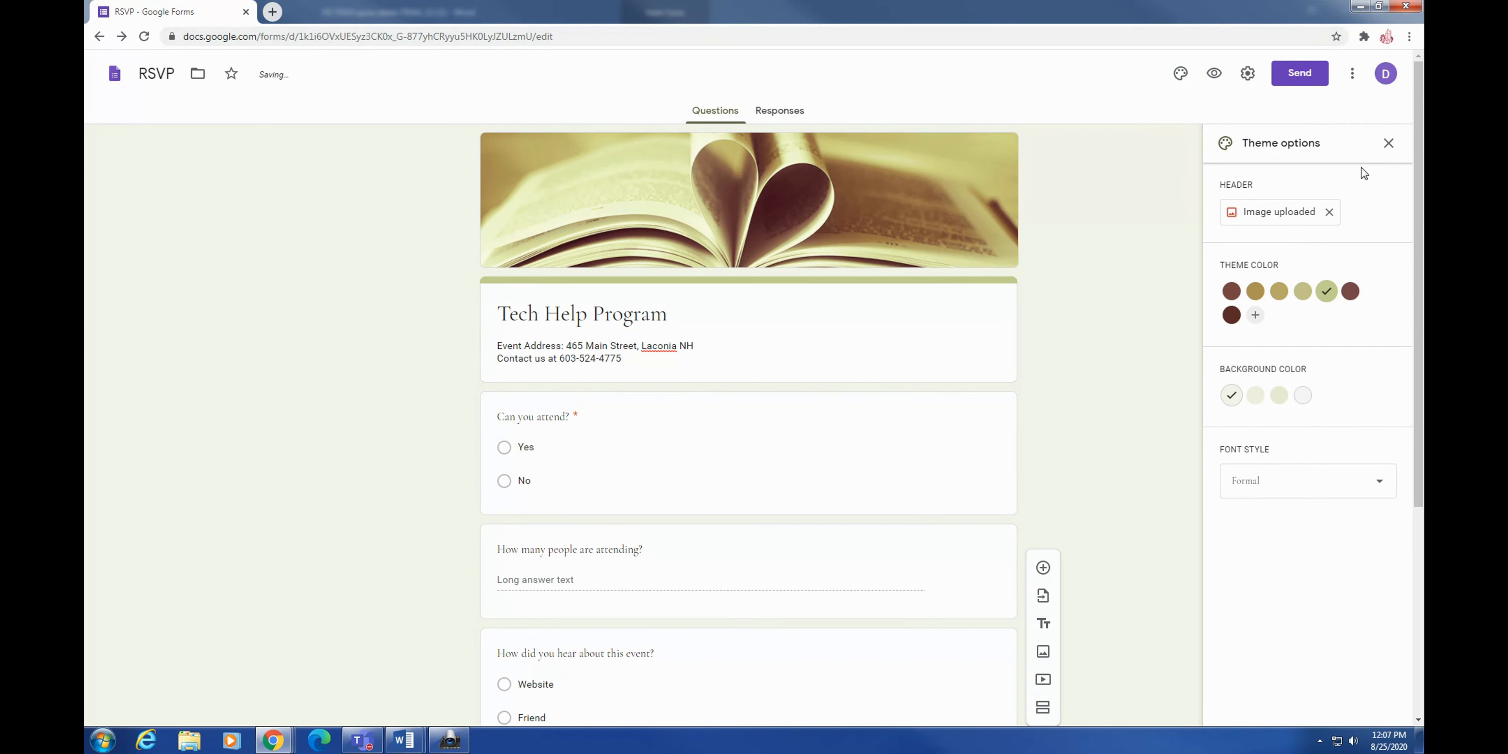
click(1387, 145)
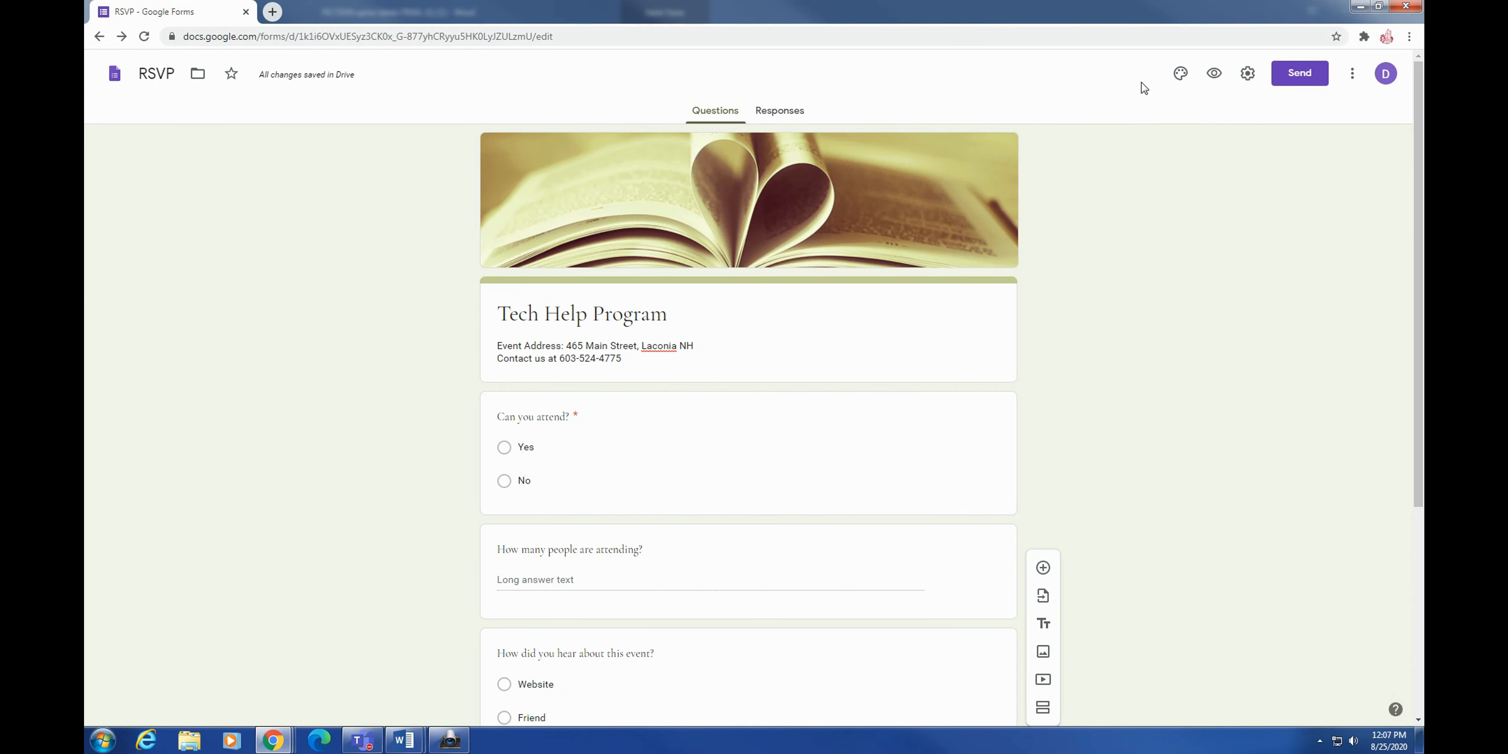
Preview the form as respondents see it, check it through to the end and close the preview
click(1215, 74)
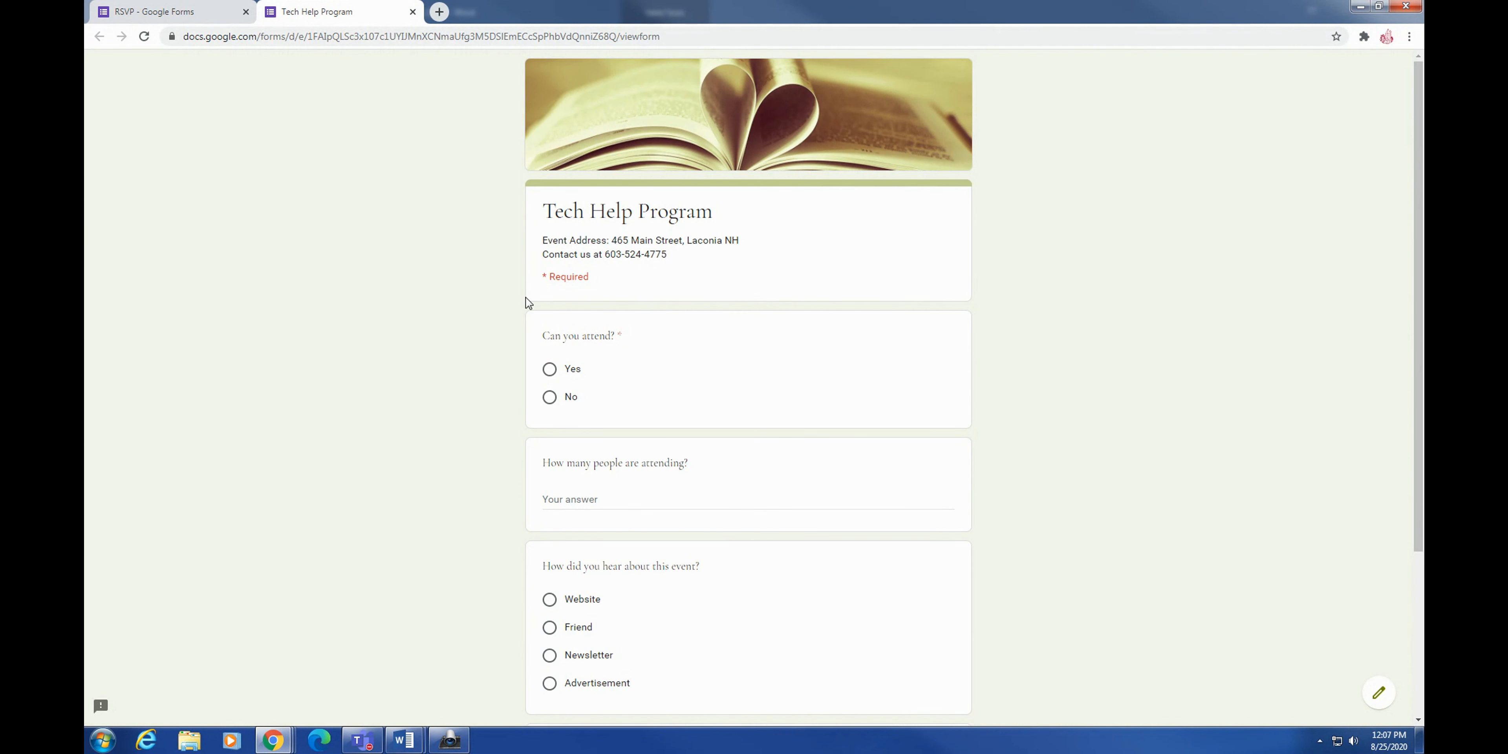
scroll(687, 310, down, 3)
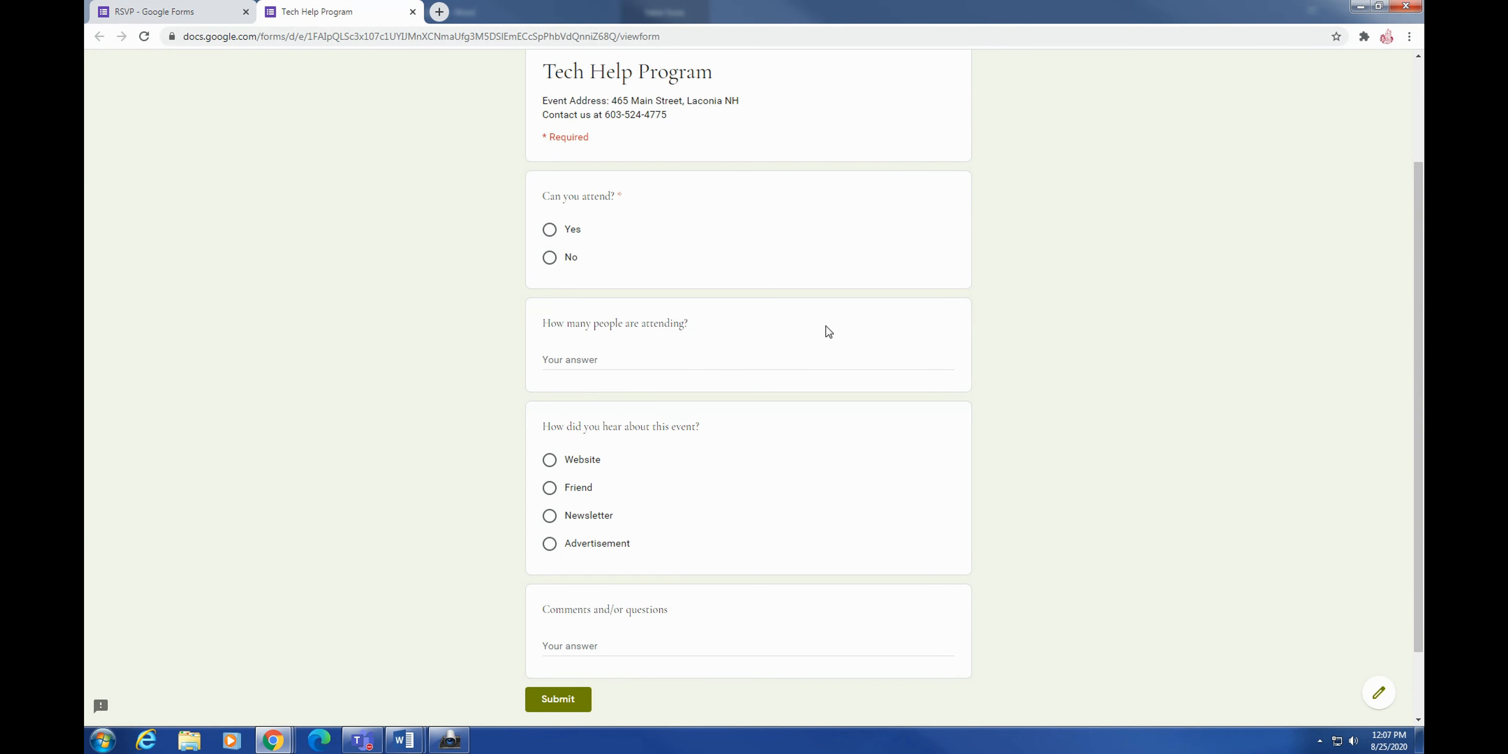
scroll(824, 330, up, 3)
scroll(825, 329, down, 5)
scroll(726, 225, up, 3)
scroll(693, 538, down, 3)
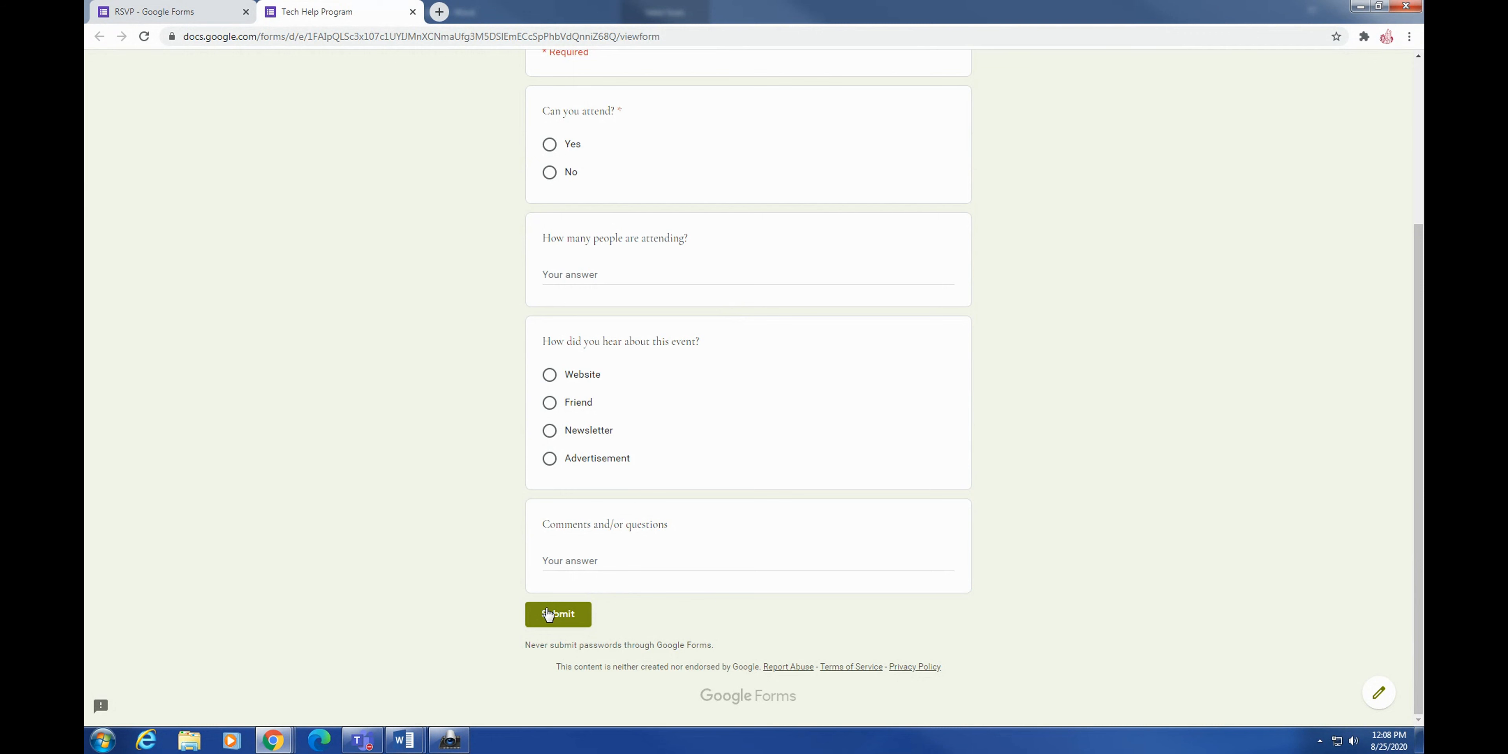
click(412, 11)
Make the "How many people are attending?" question required
scroll(1019, 577, down, 1)
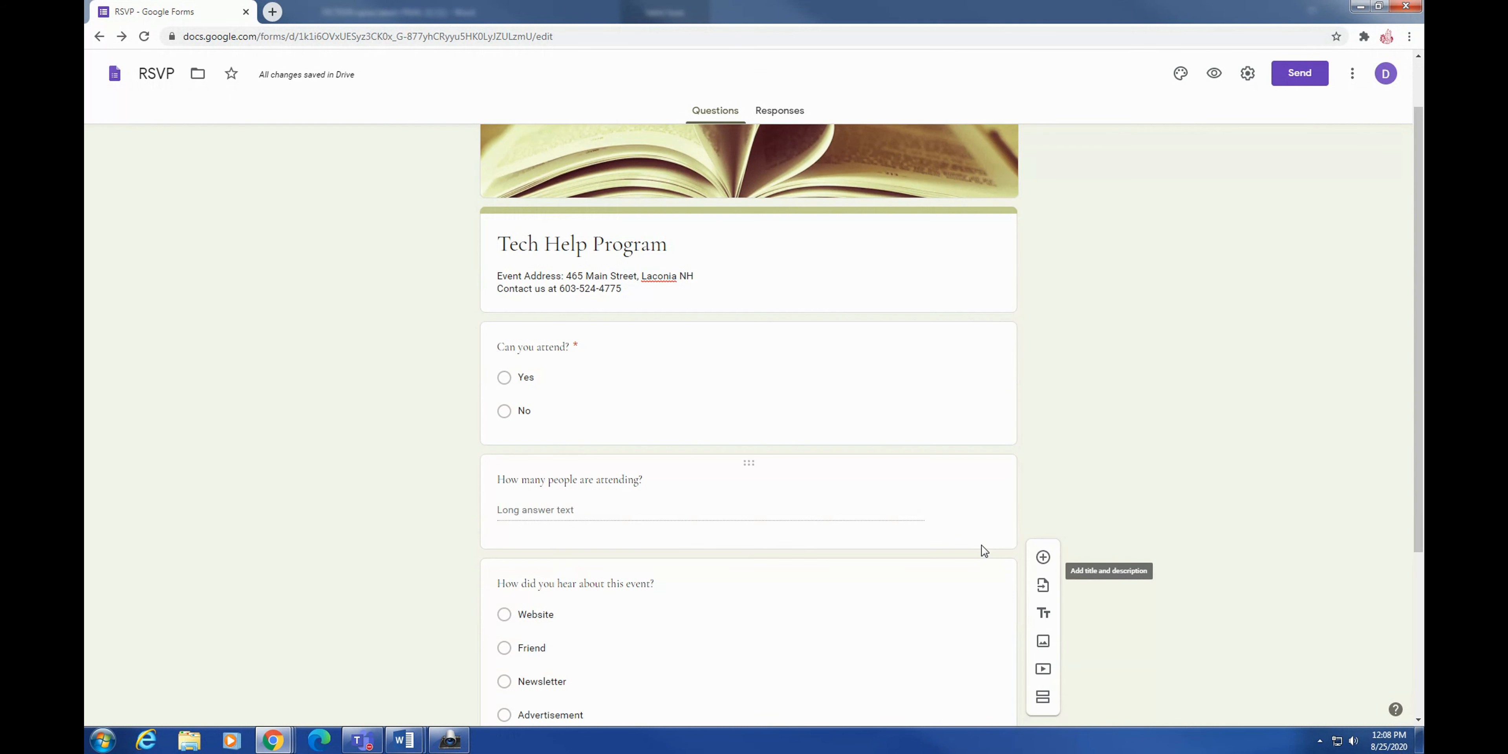
click(984, 485)
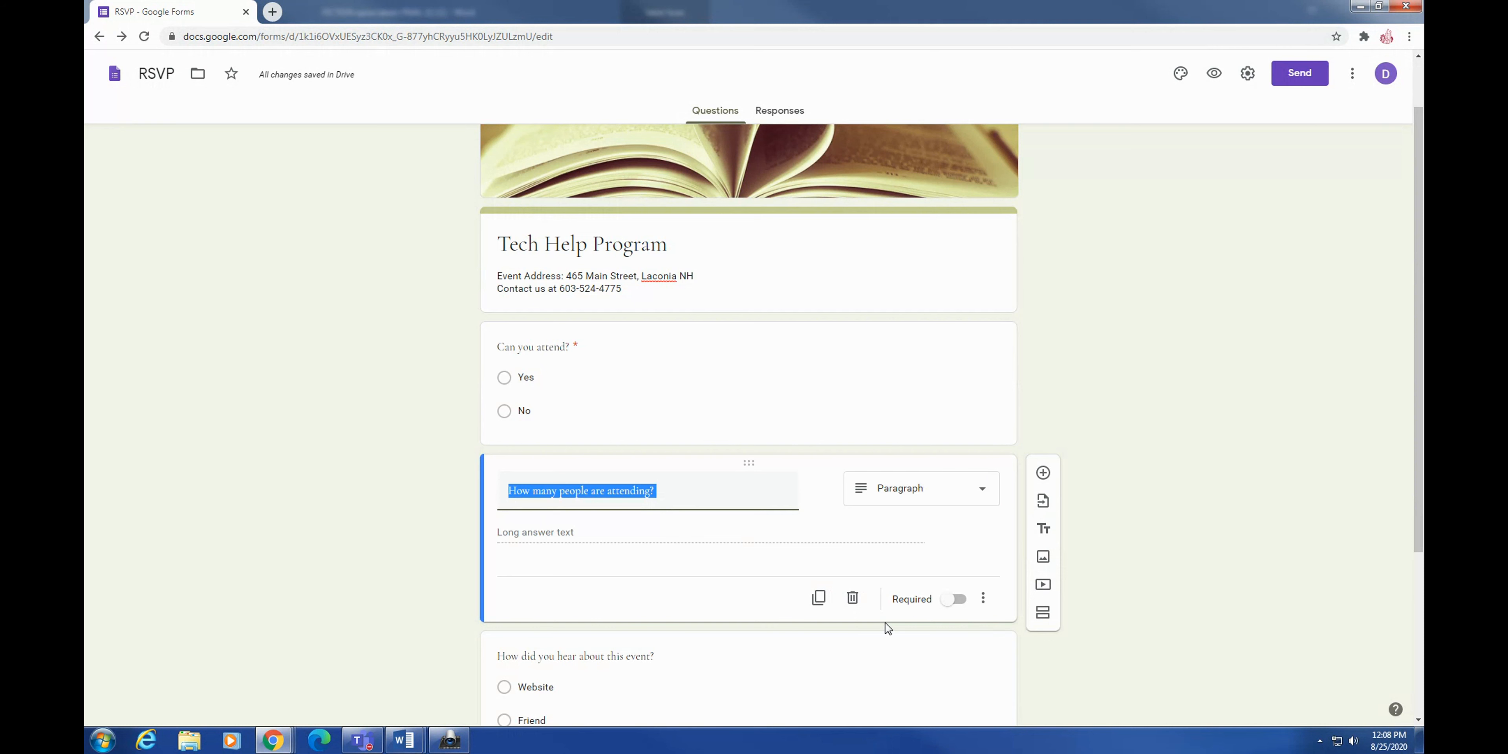
click(941, 600)
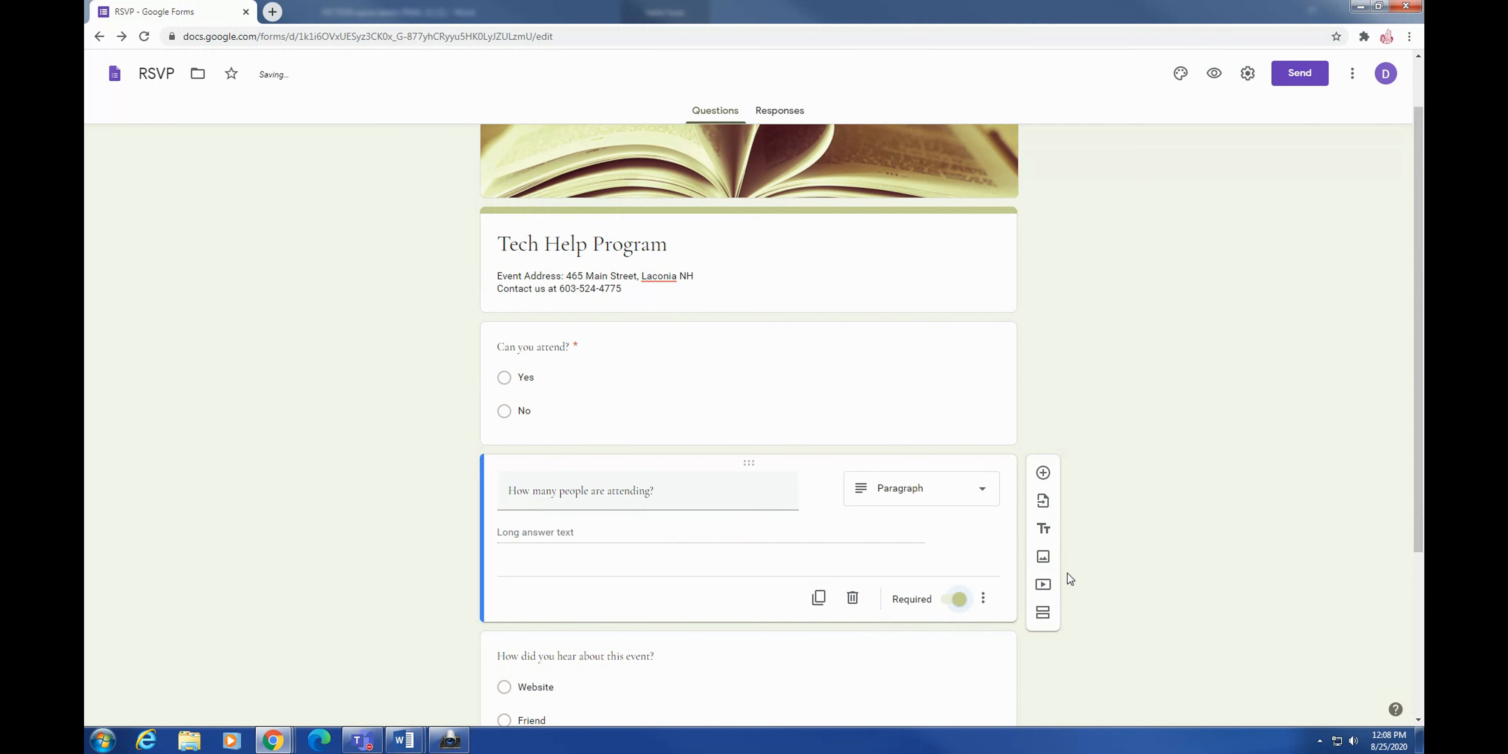
Open and dismiss the question import dialog, and add a title and description block and delete it again
click(1043, 503)
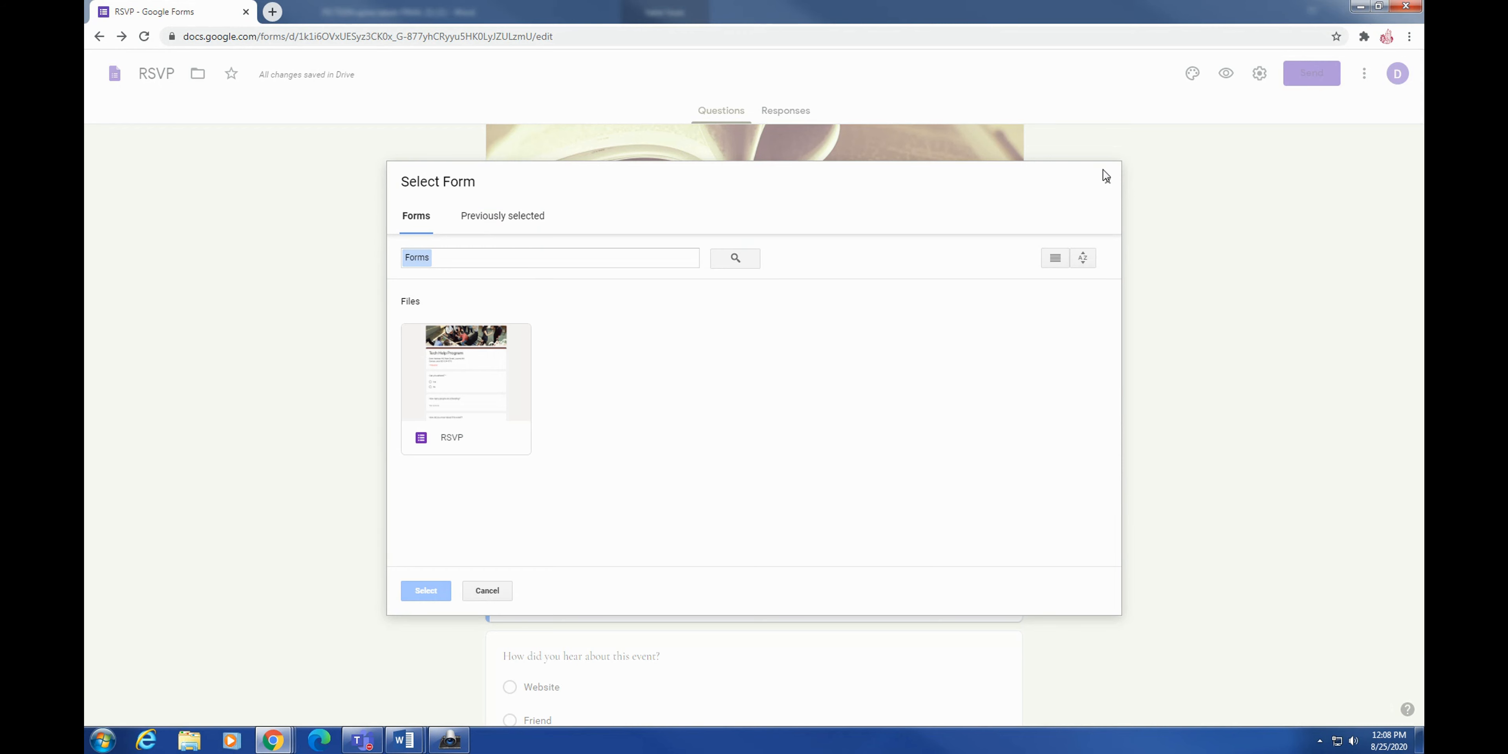
click(1105, 176)
click(1044, 529)
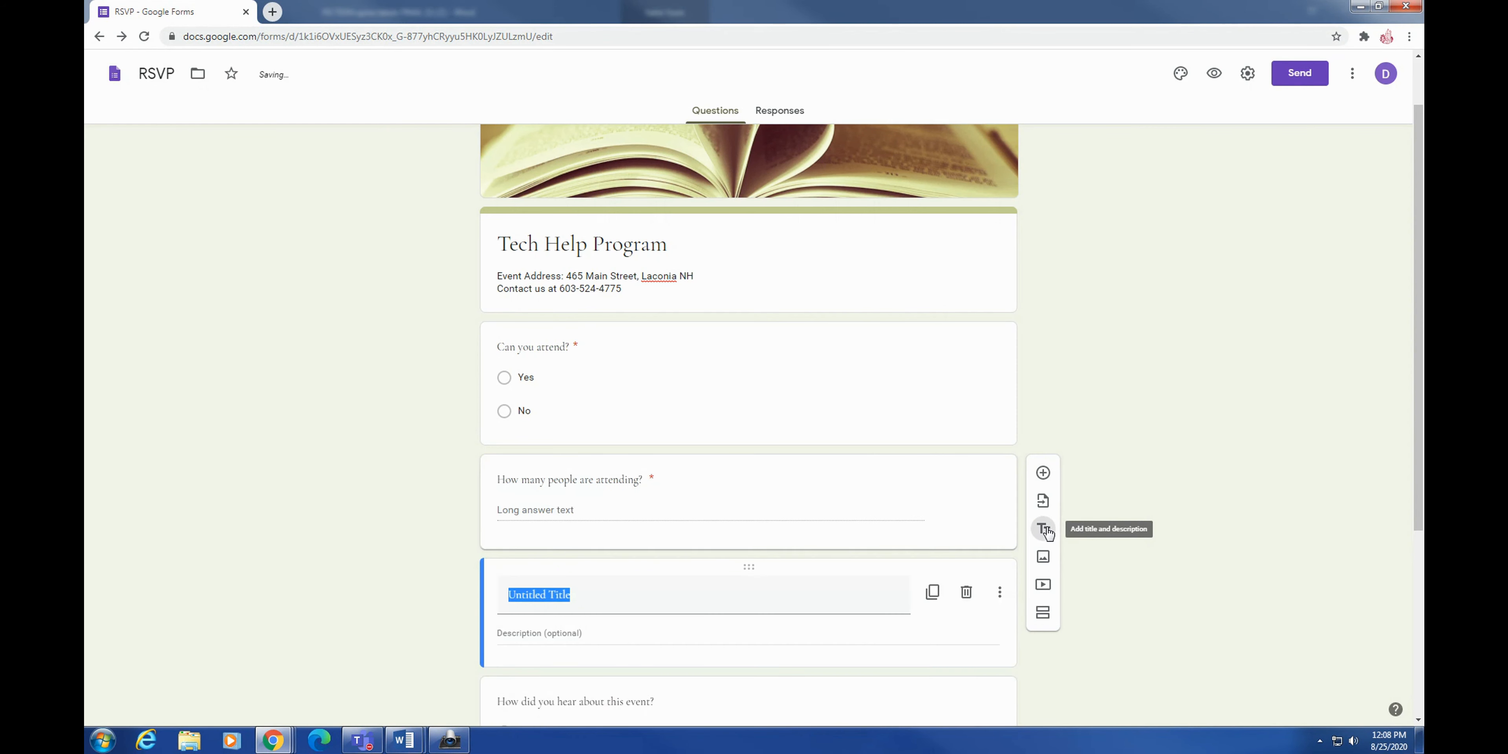
click(960, 592)
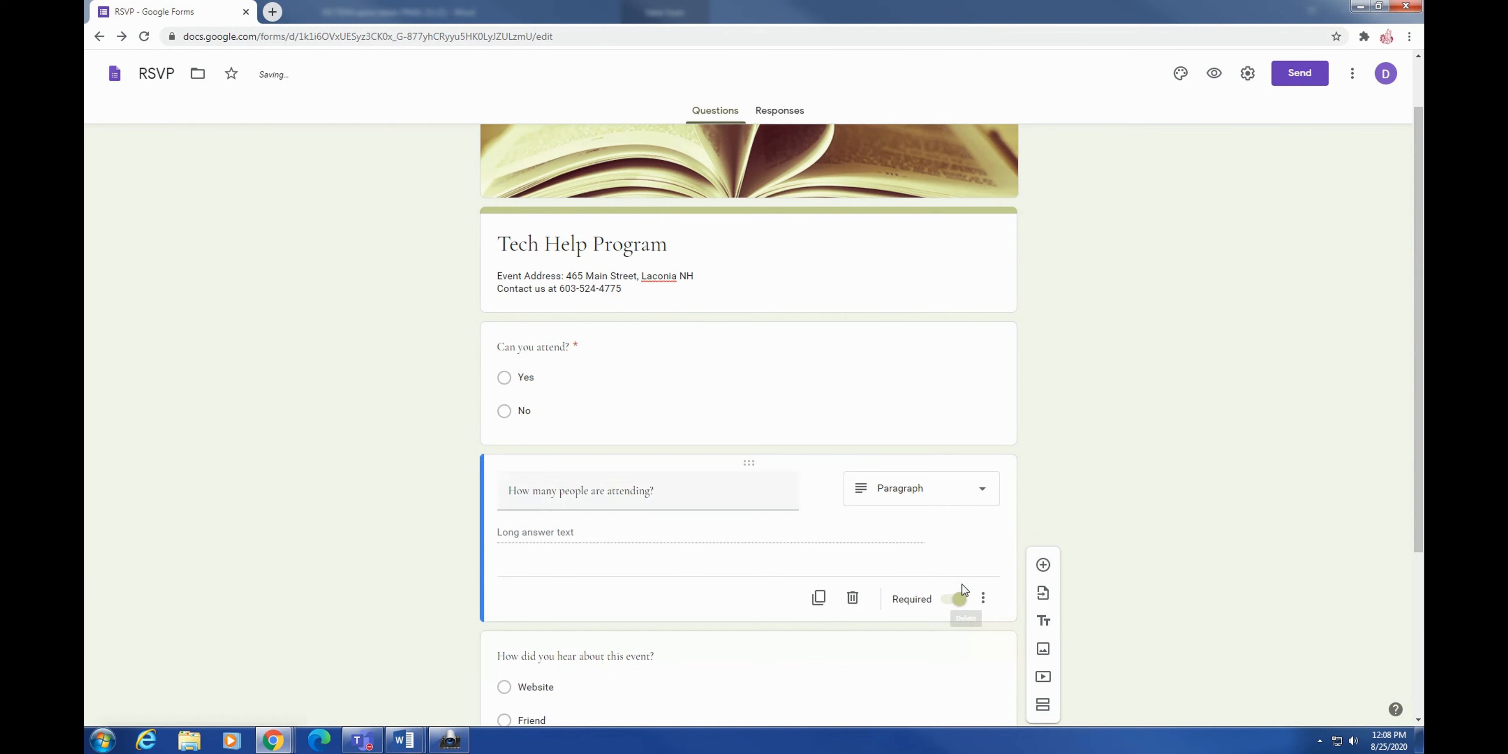
Add a new section below the Tech Help Program title block, delete that section, and undo the deletion
click(665, 252)
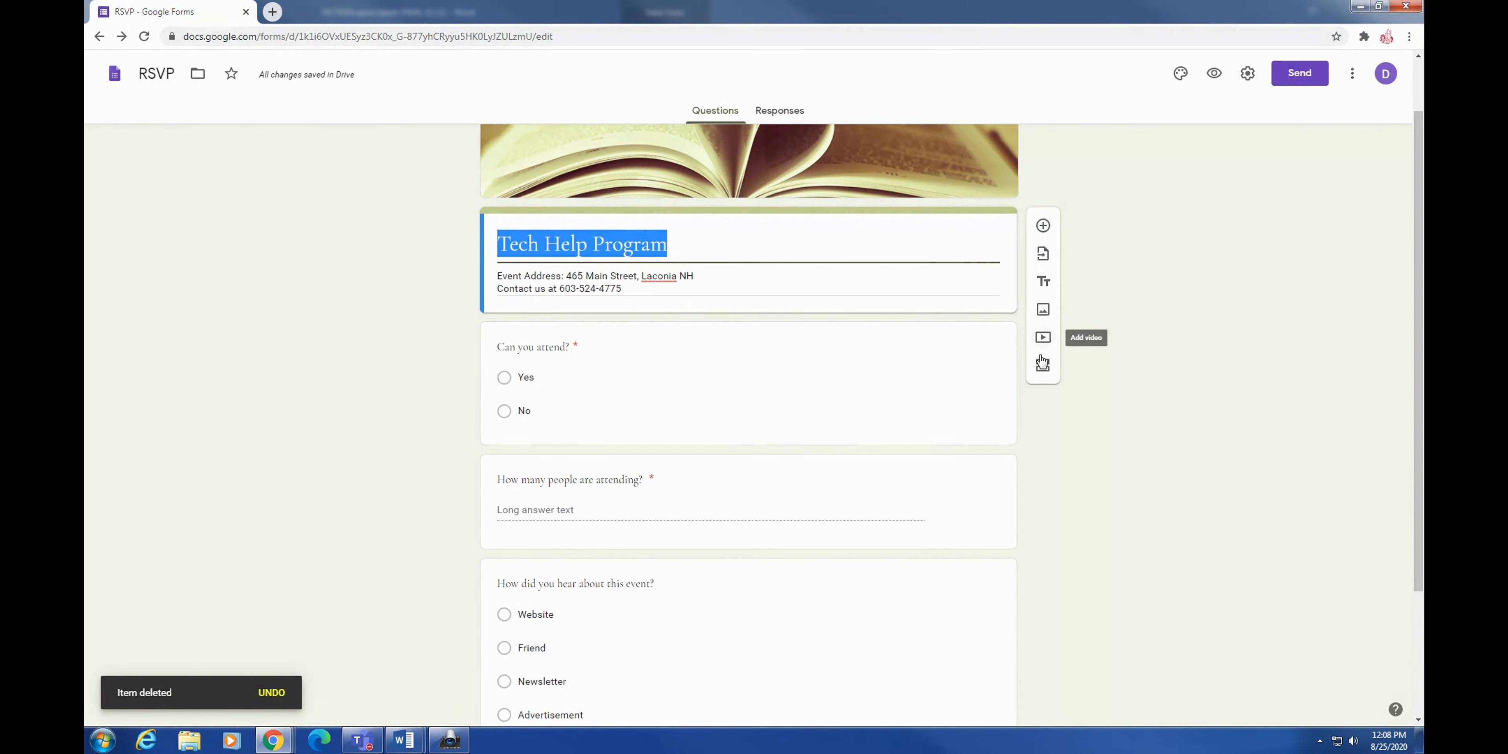
click(1039, 368)
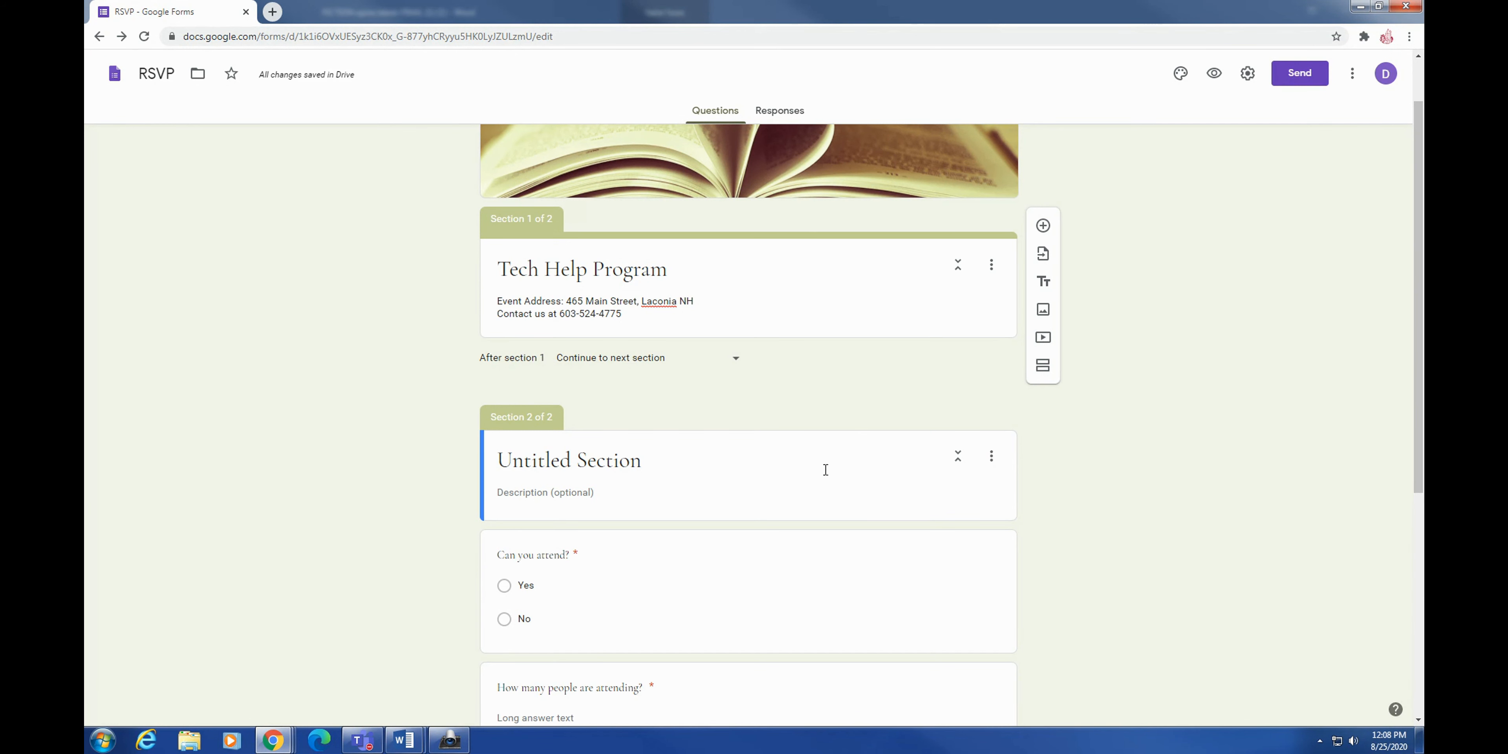
click(991, 456)
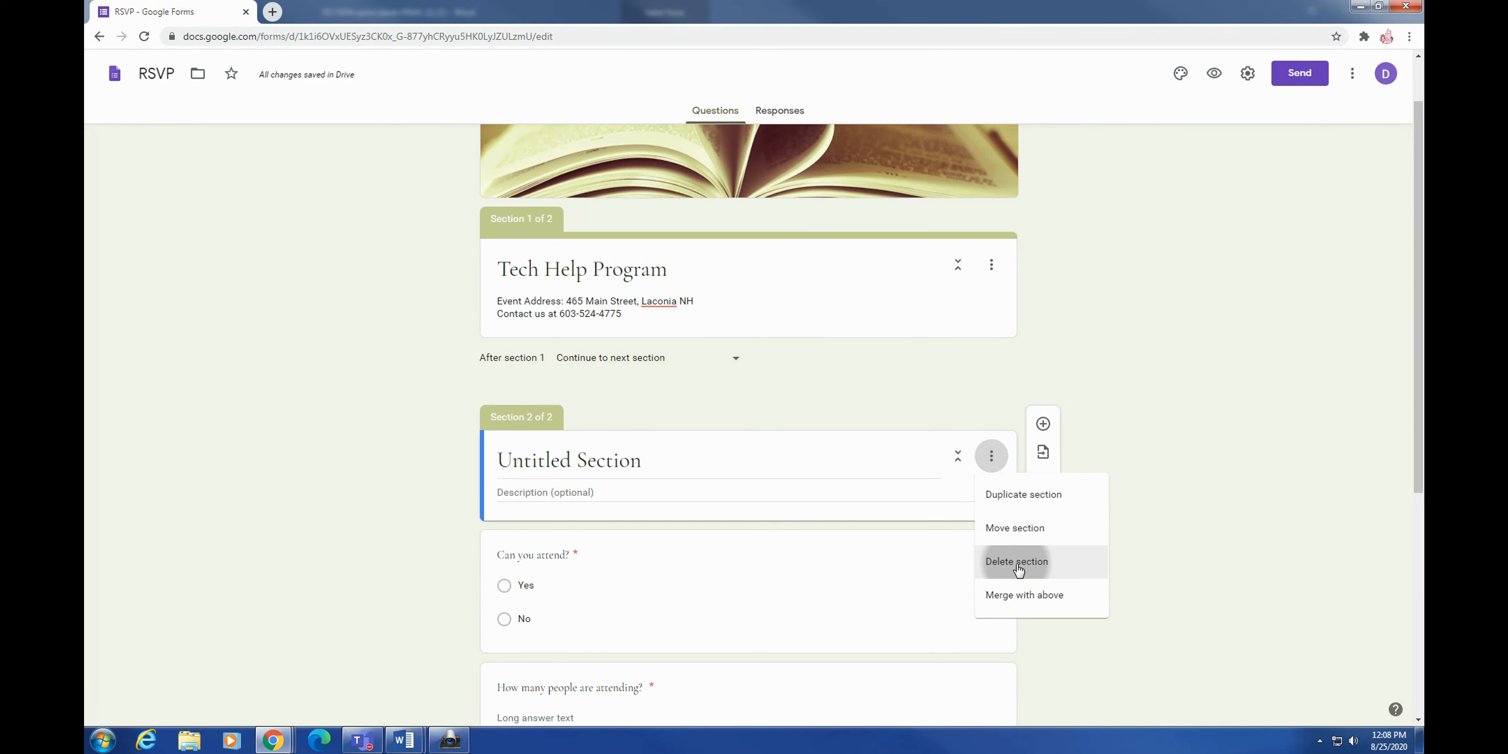
click(1011, 562)
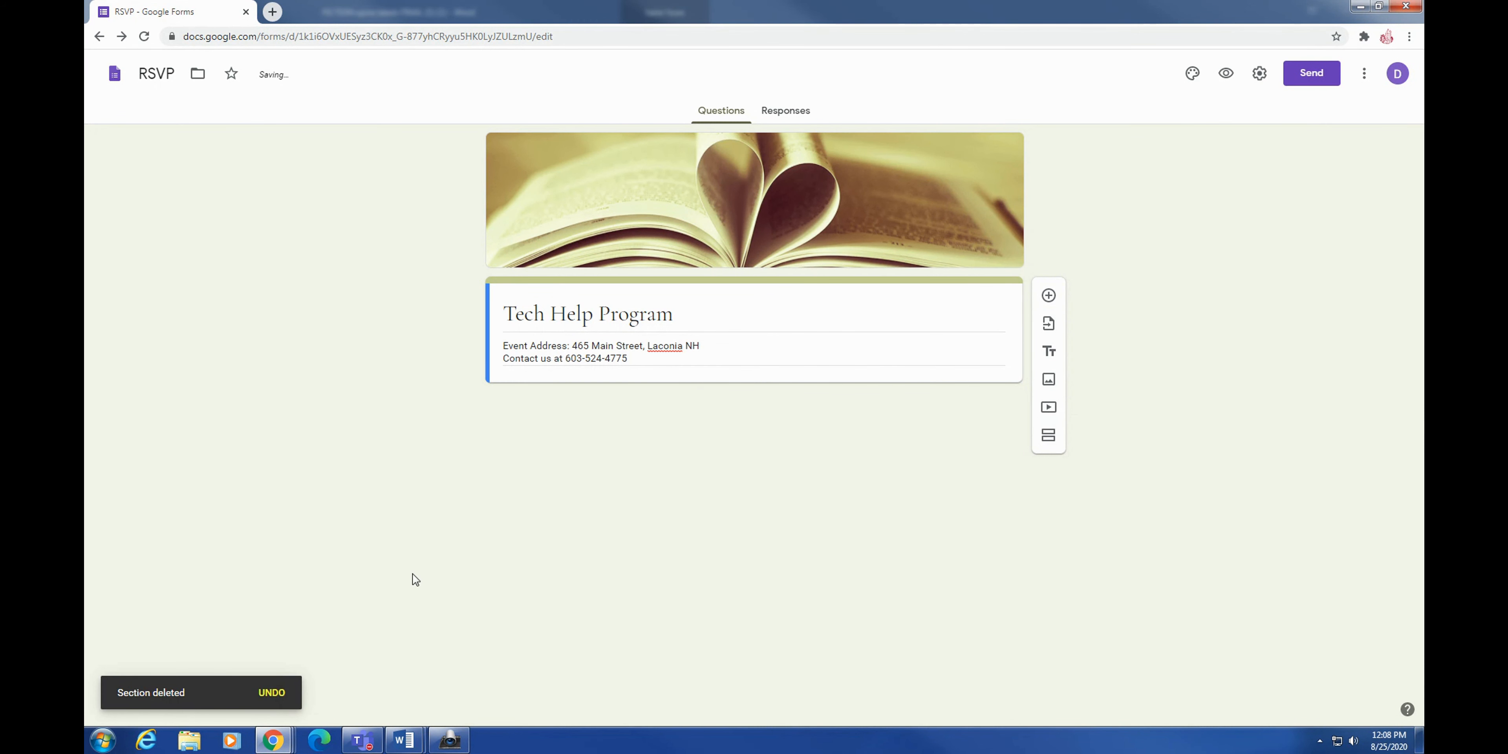
click(269, 694)
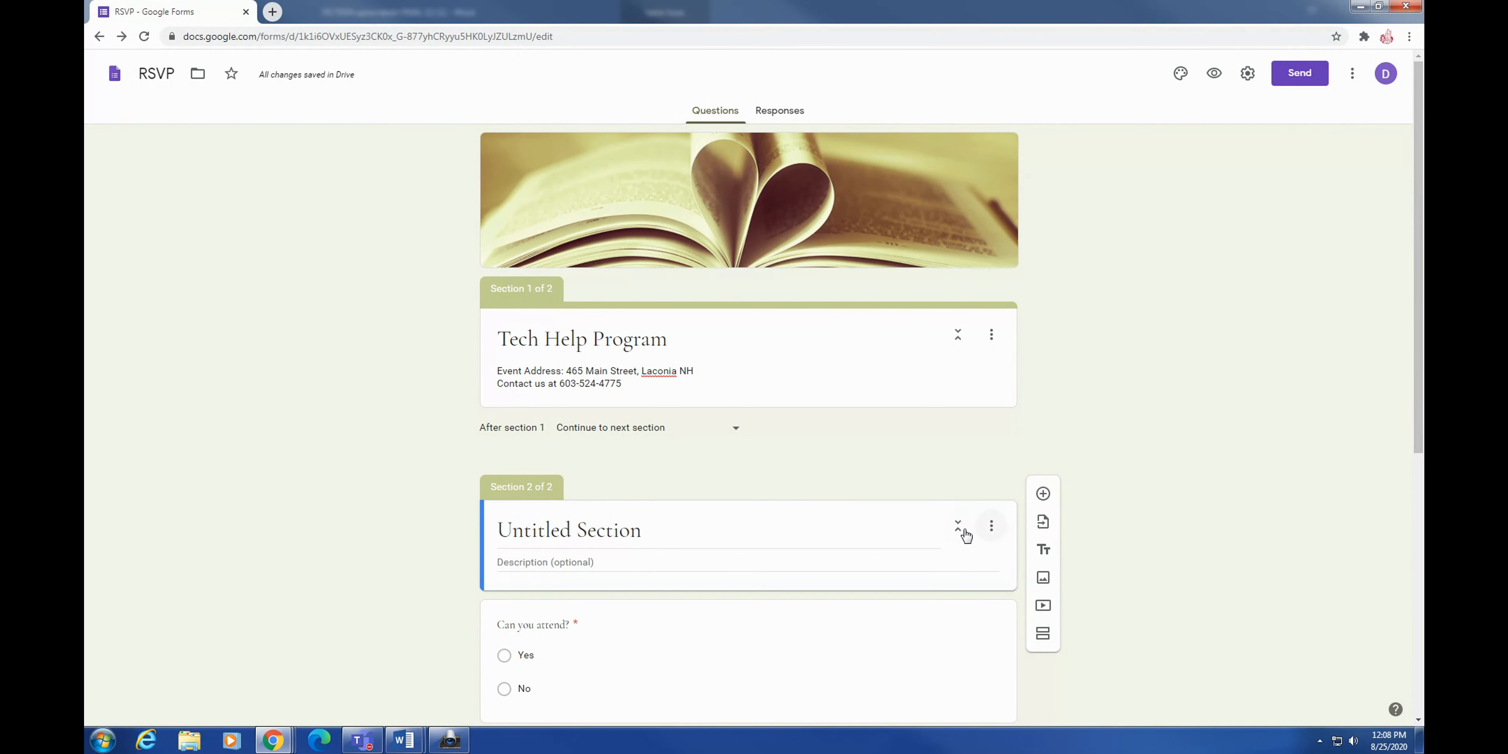
Review the navigation options after section 1, set it to go to section 2 (Untitled Section), and look through the form
click(719, 433)
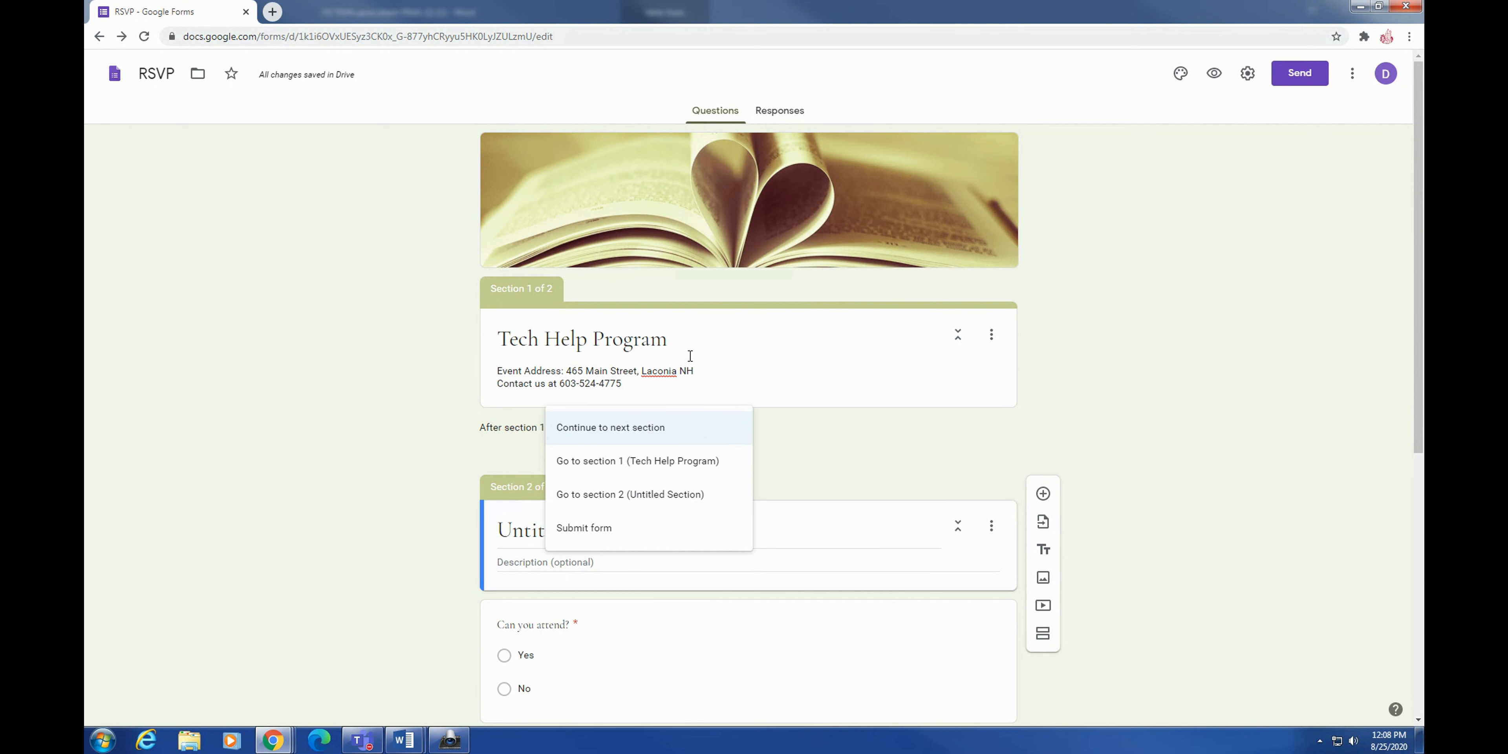
click(726, 367)
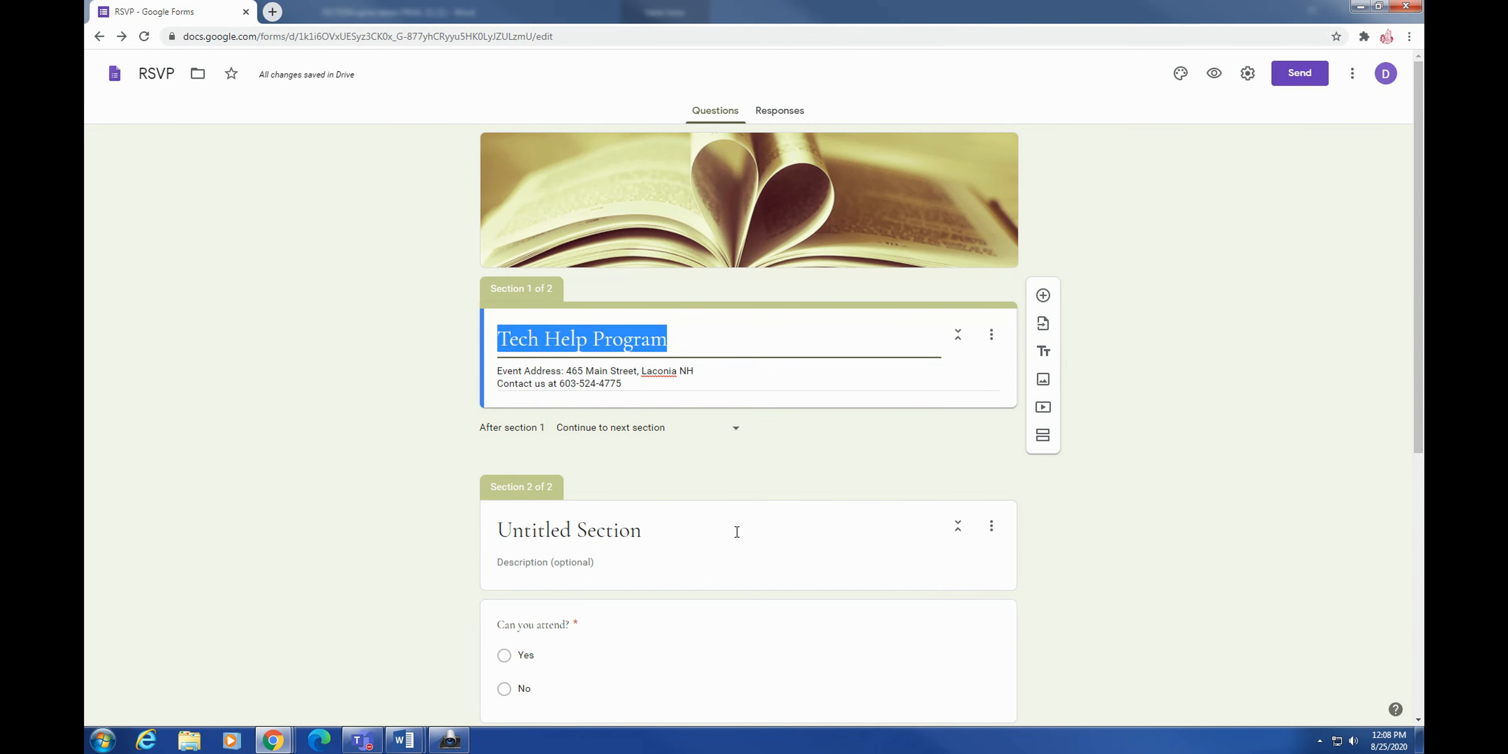
click(739, 438)
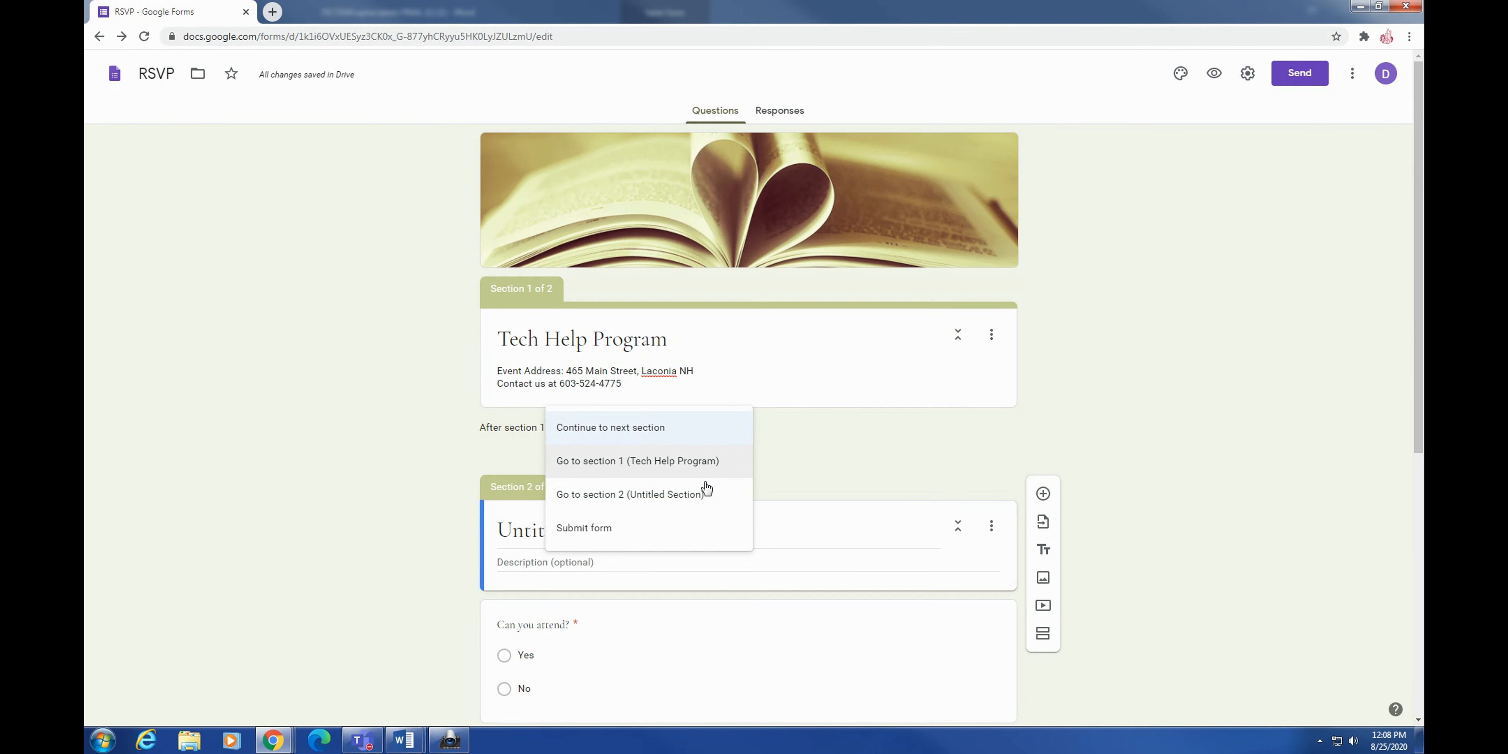
click(693, 510)
scroll(778, 553, down, 5)
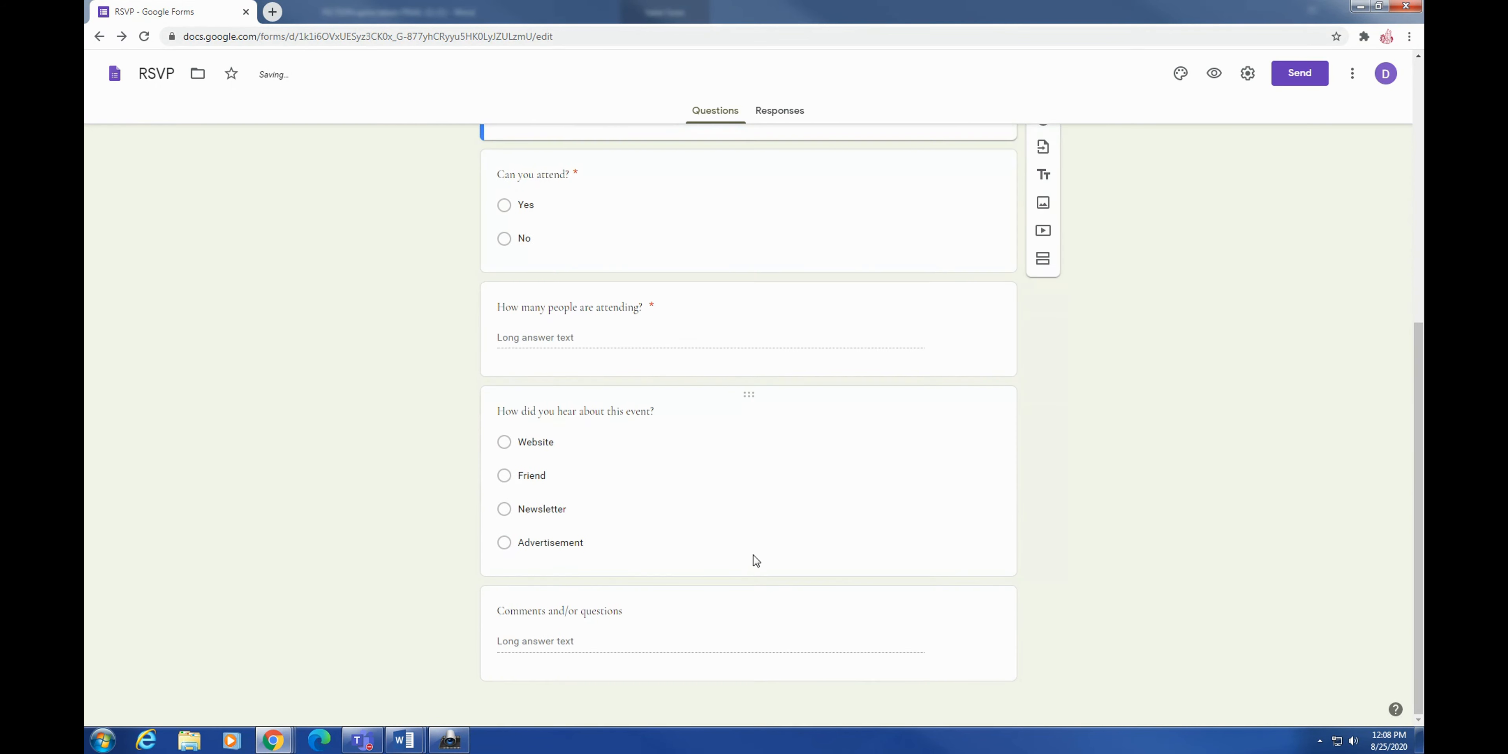
scroll(796, 562, up, 5)
scroll(796, 563, down, 5)
scroll(748, 404, up, 5)
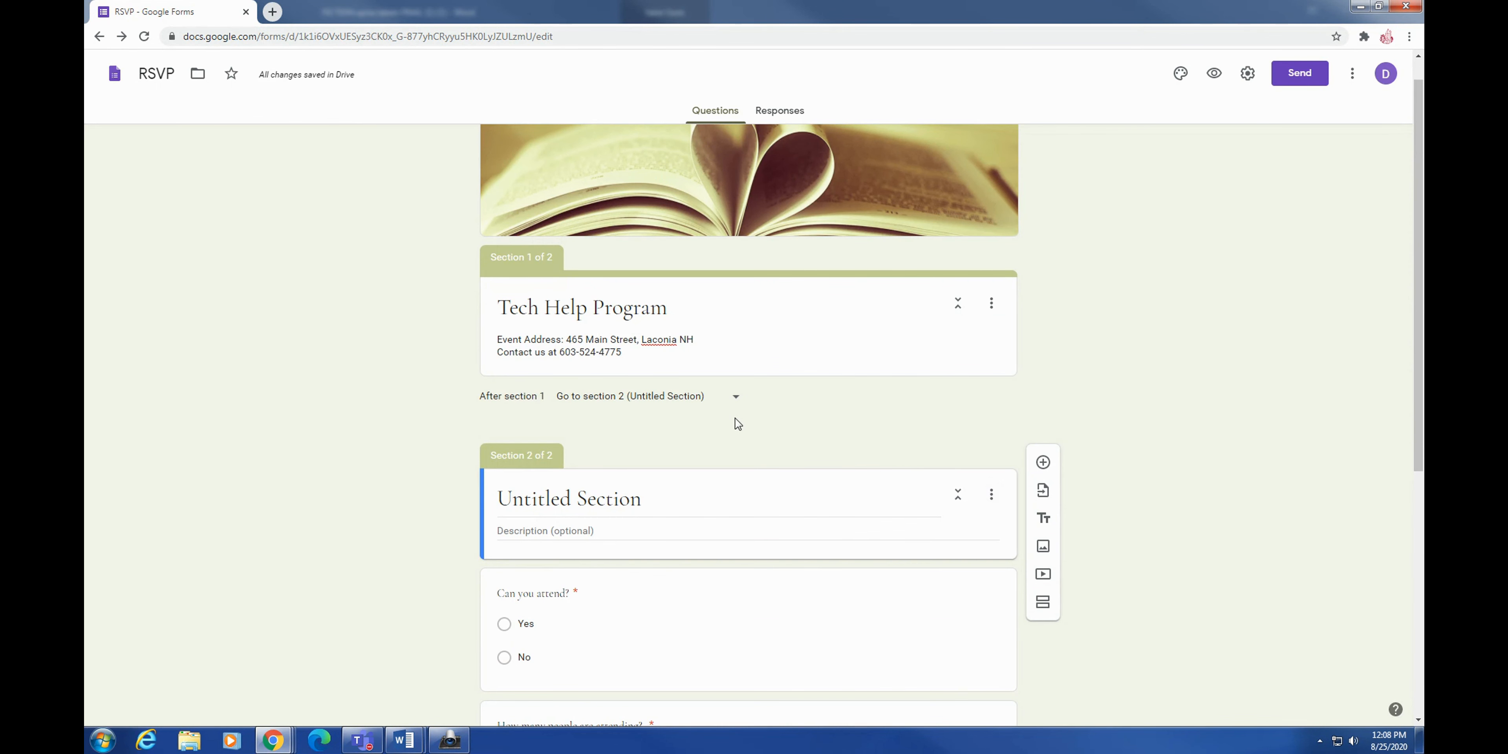
Add another untitled section, delete section 2, and merge the remaining untitled section with the one above
click(1043, 603)
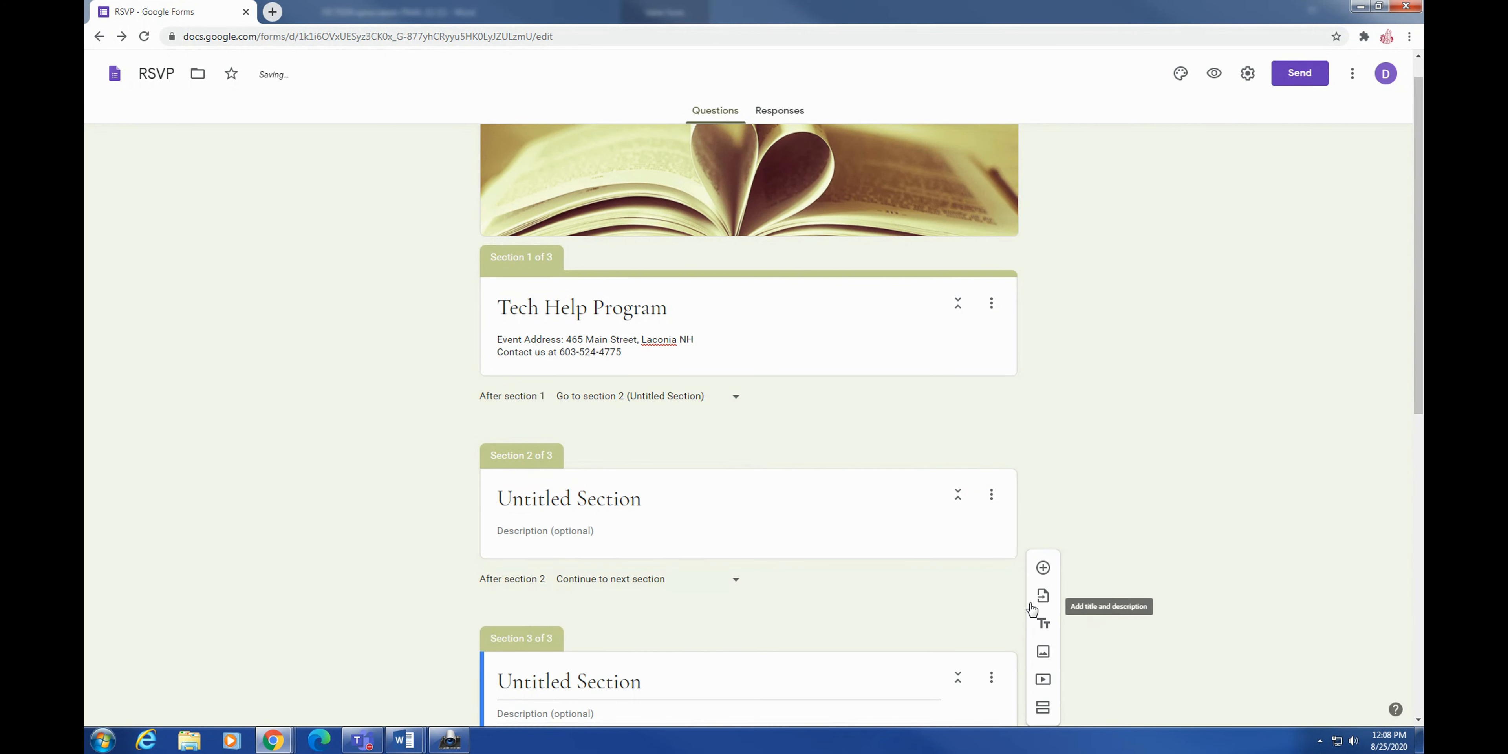
click(991, 494)
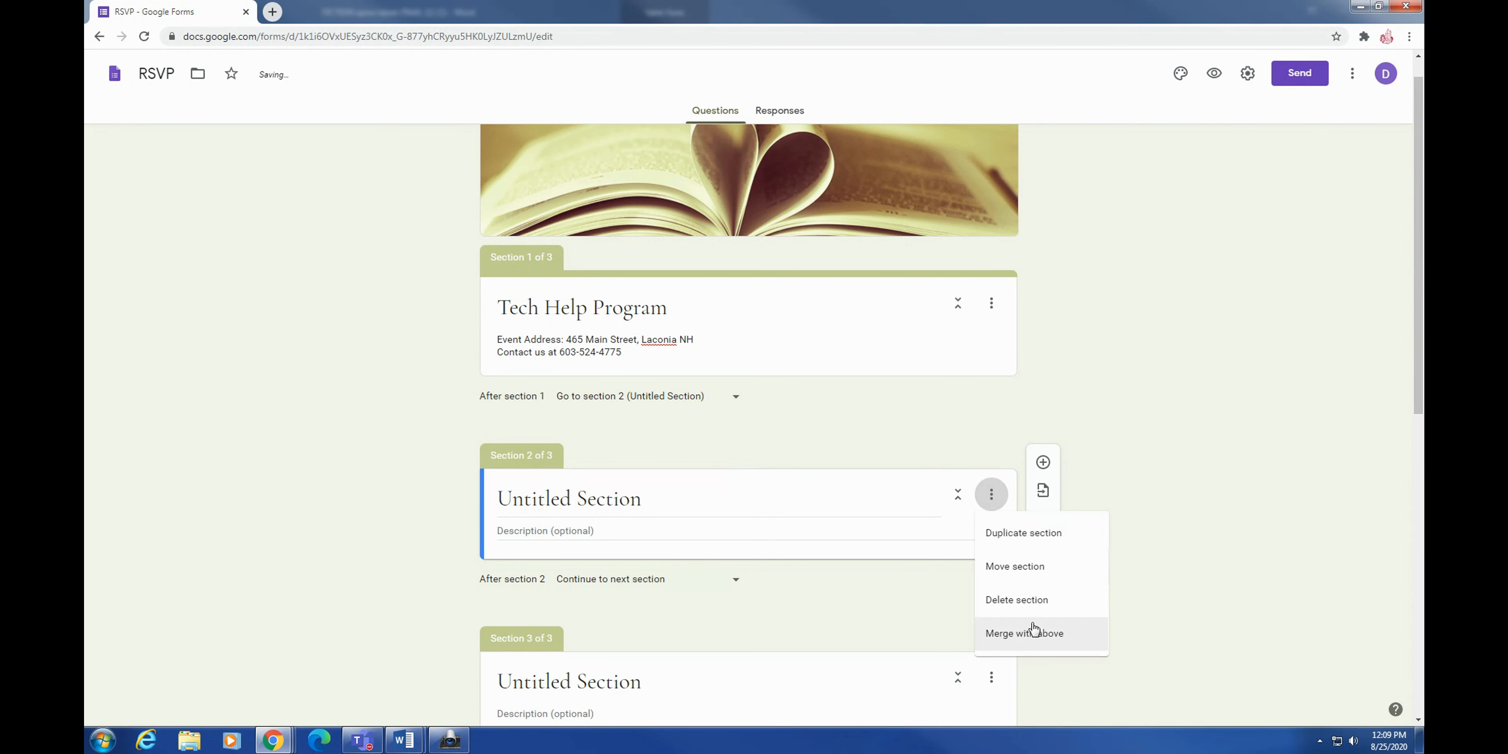
click(1030, 601)
click(991, 495)
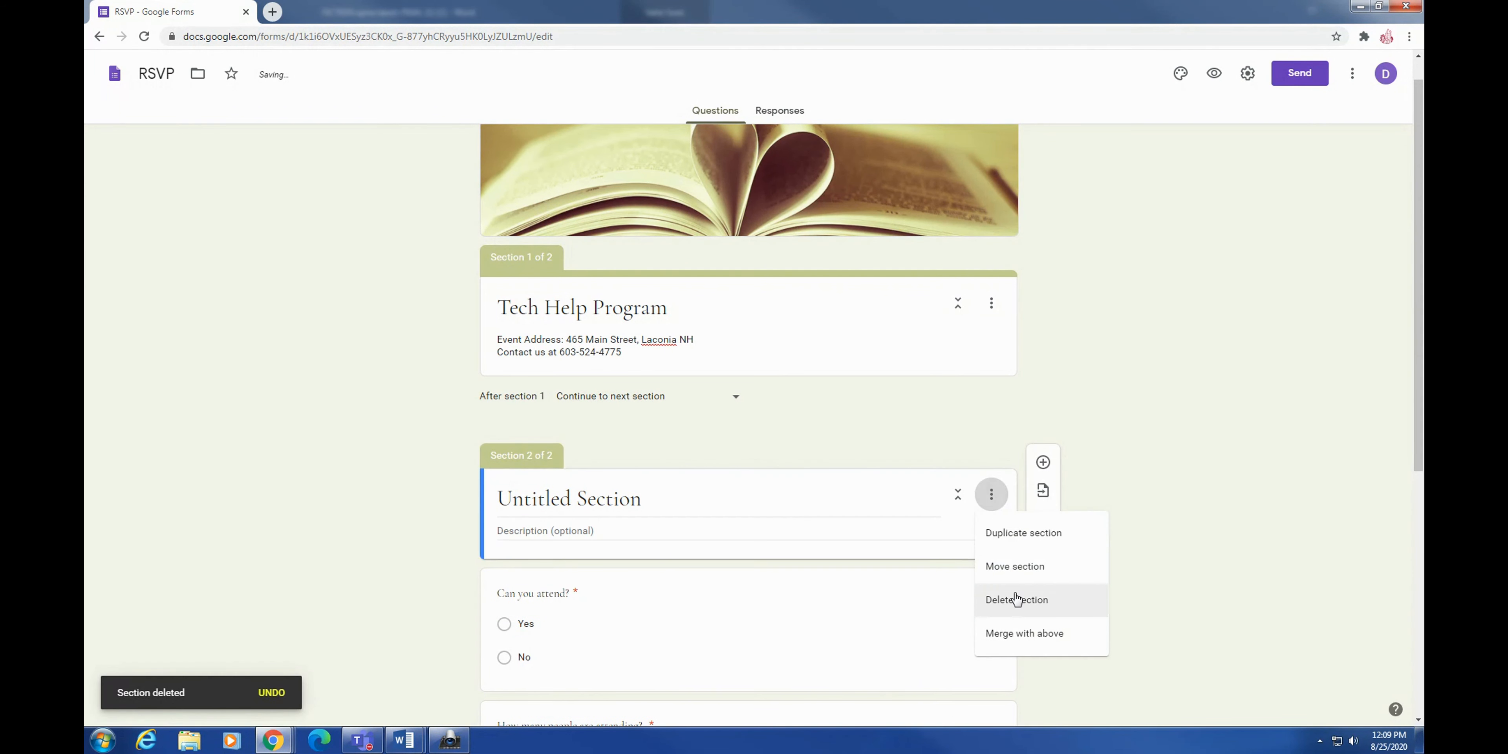
click(1008, 628)
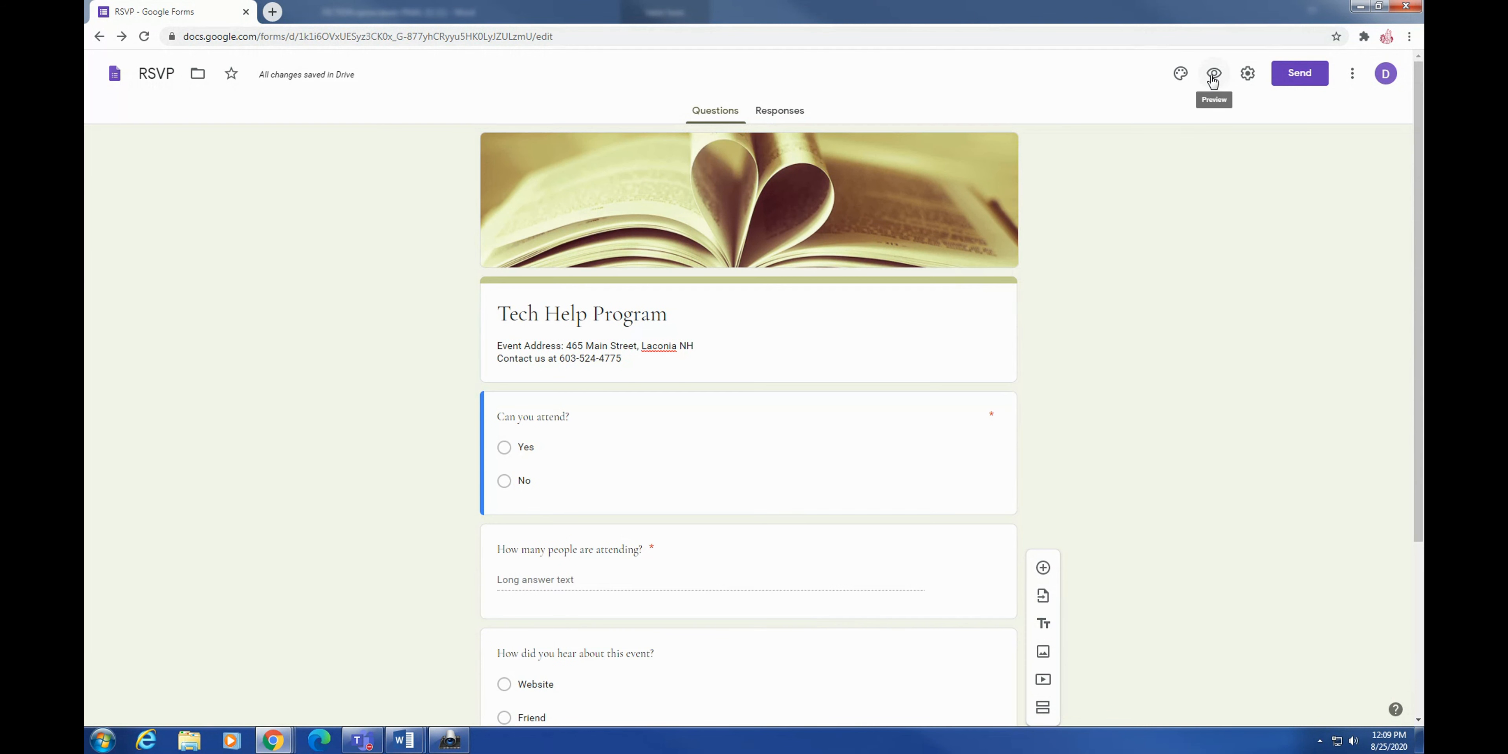
In the form settings, turn on email address collection and response receipts, sent if the respondent requests them
click(1253, 80)
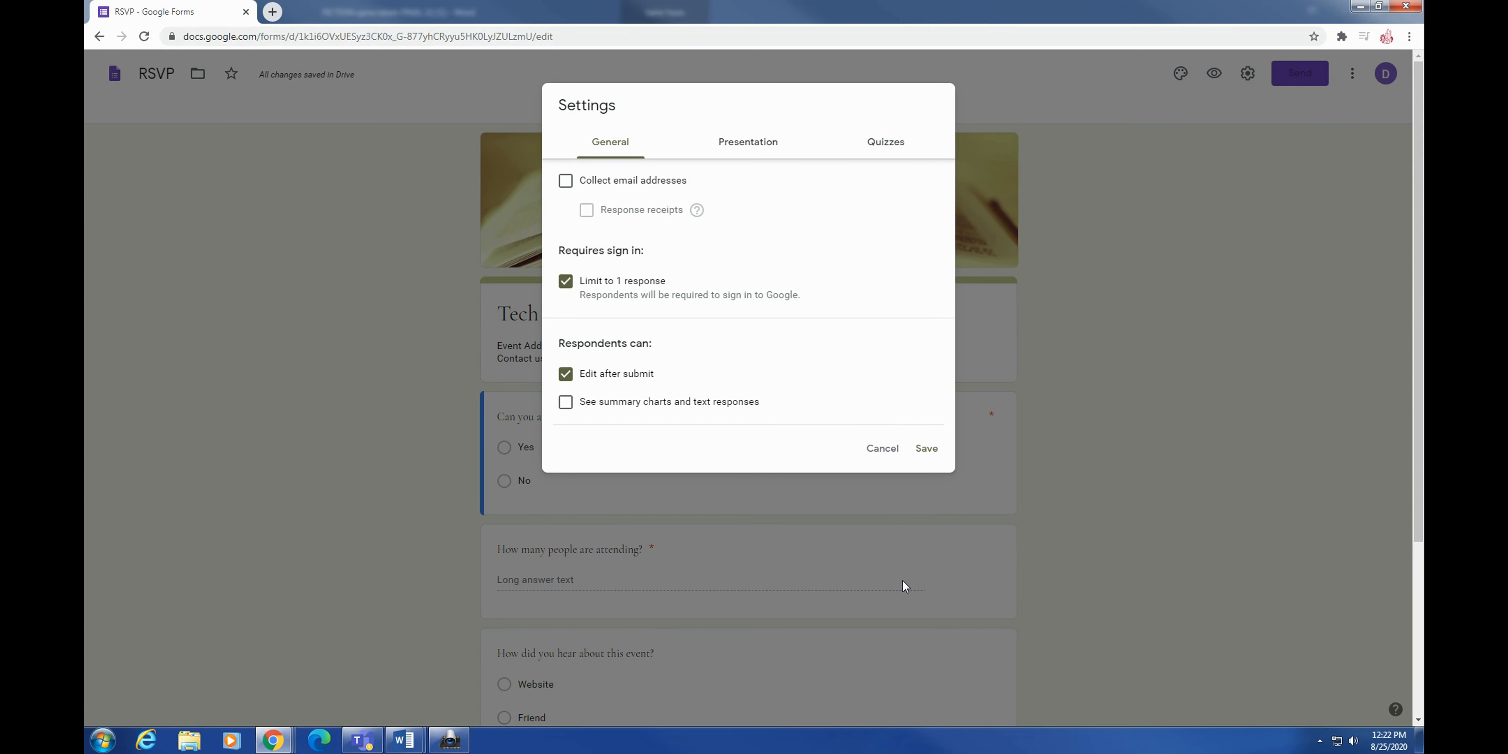
click(566, 184)
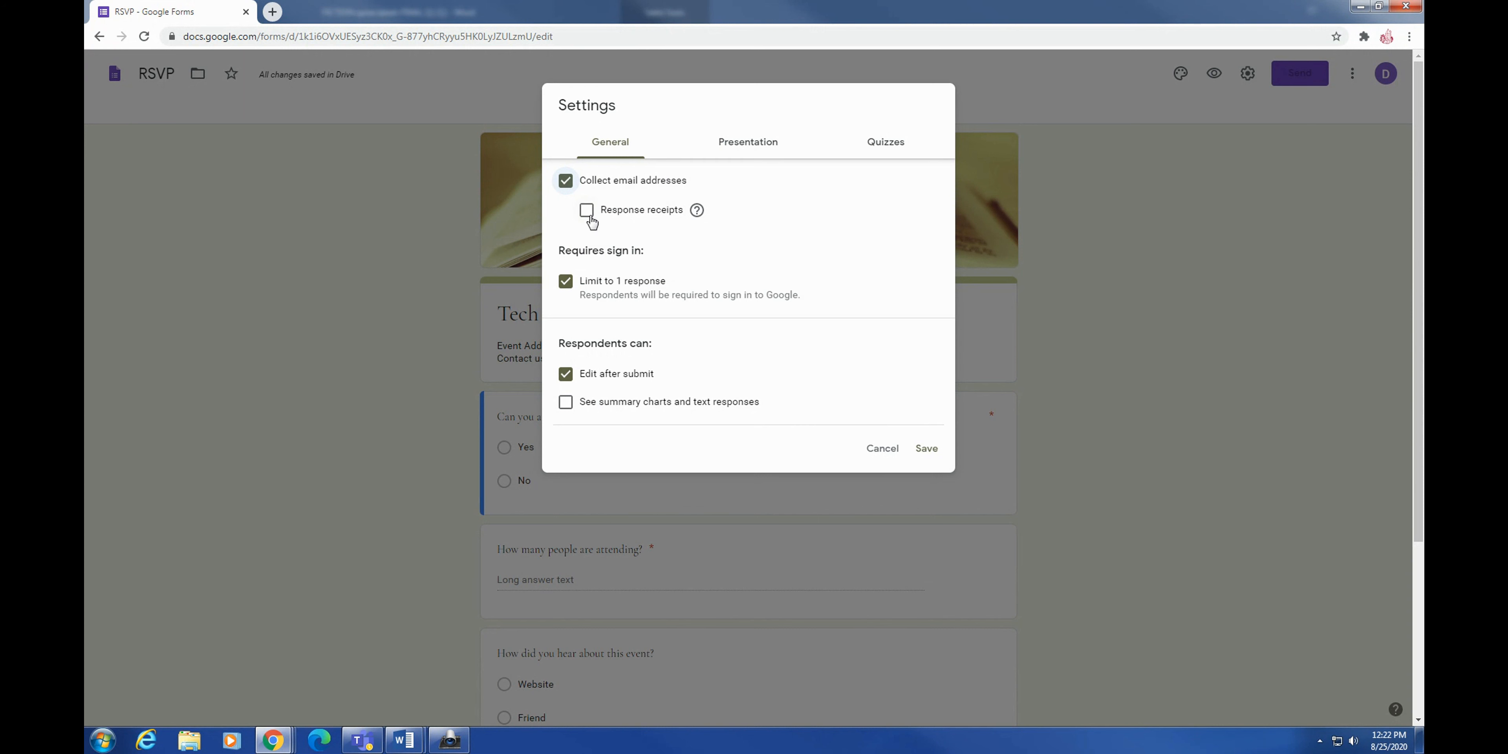
click(585, 212)
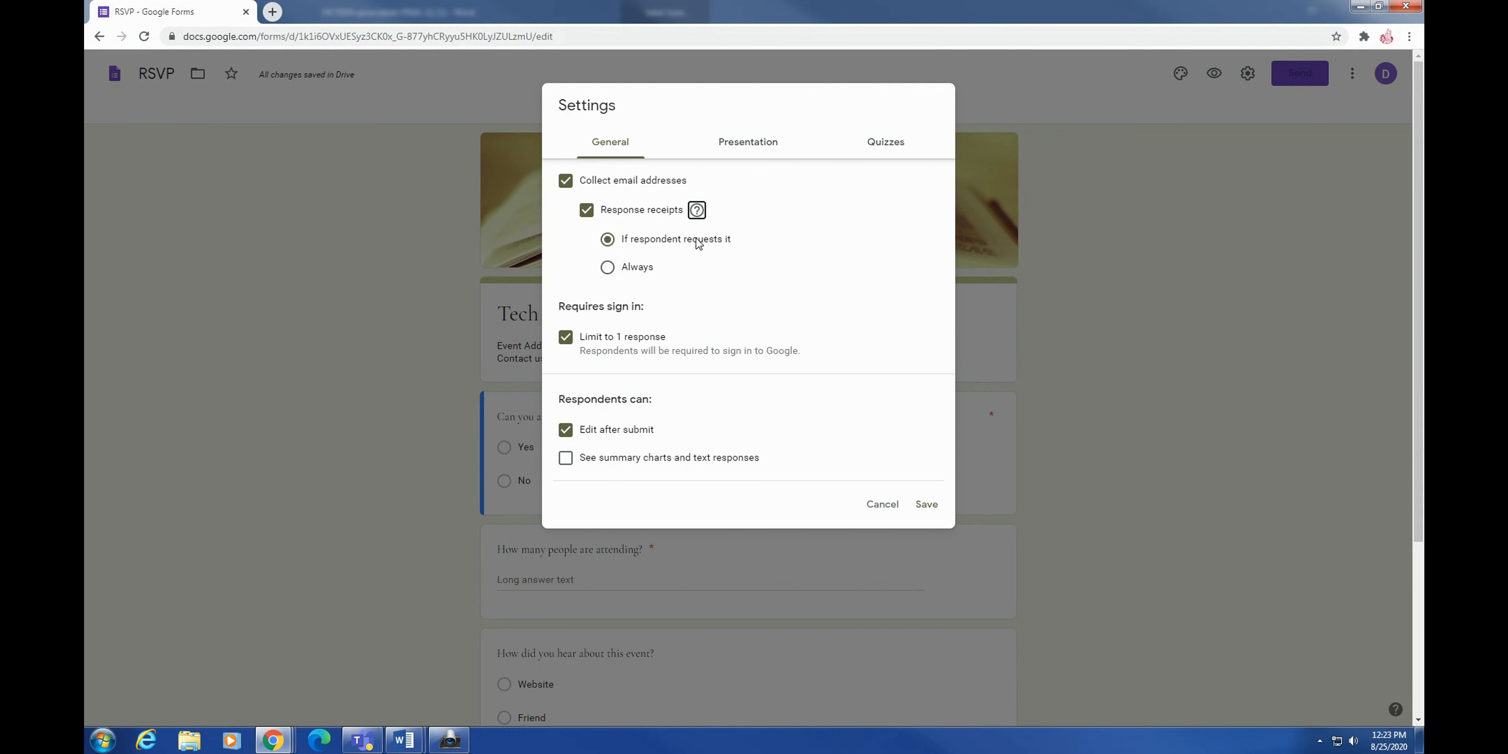
Review the presentation and quiz settings, switching the quiz option on and off again, and save the settings
click(752, 143)
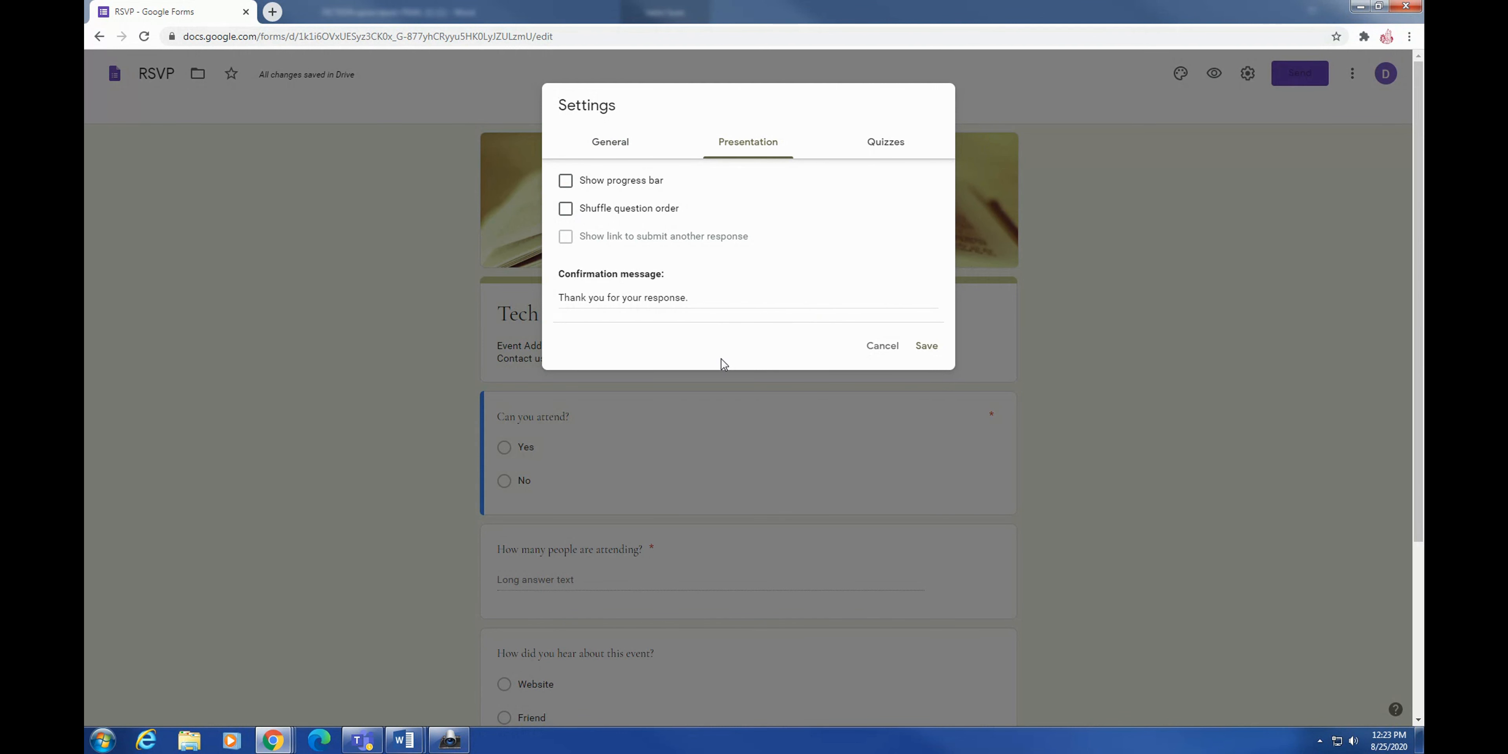
click(604, 302)
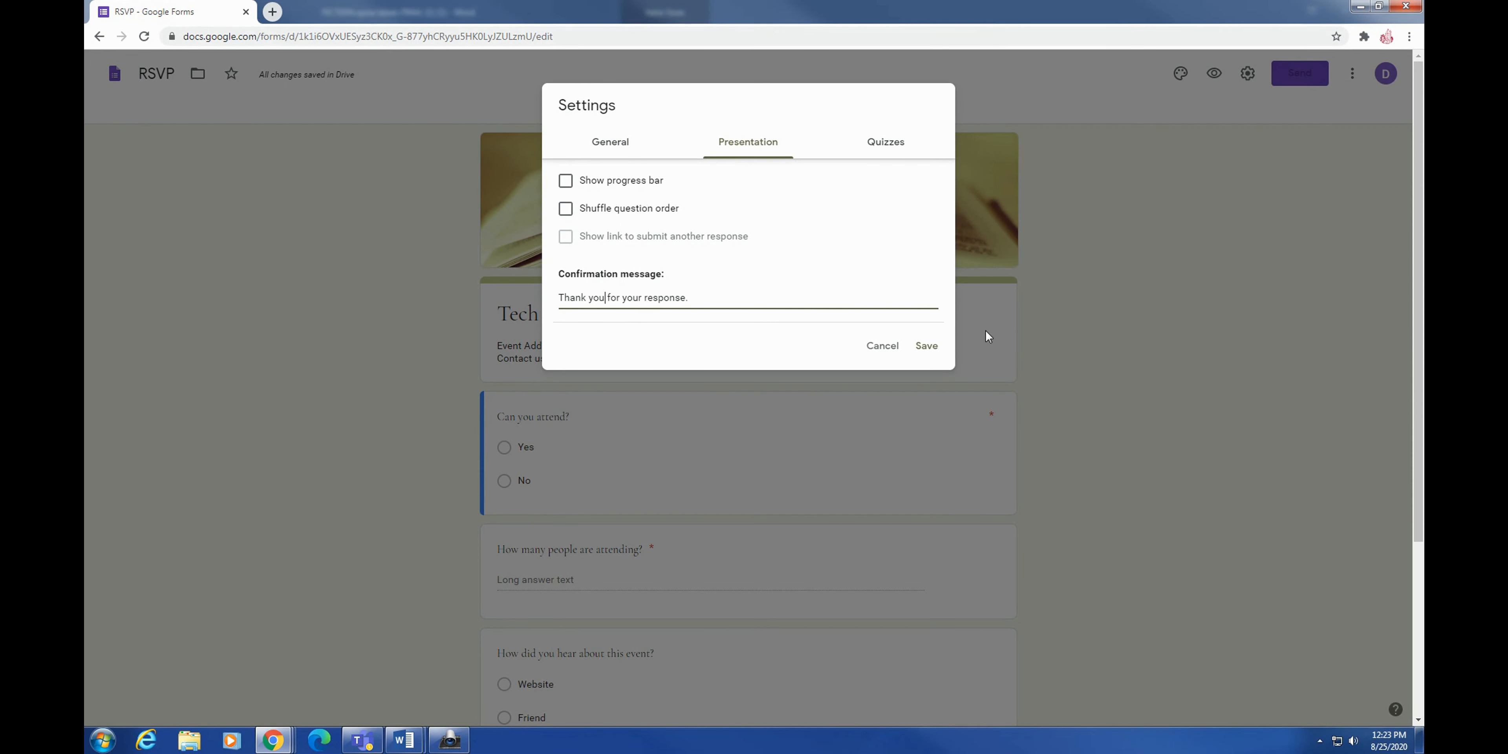
click(872, 144)
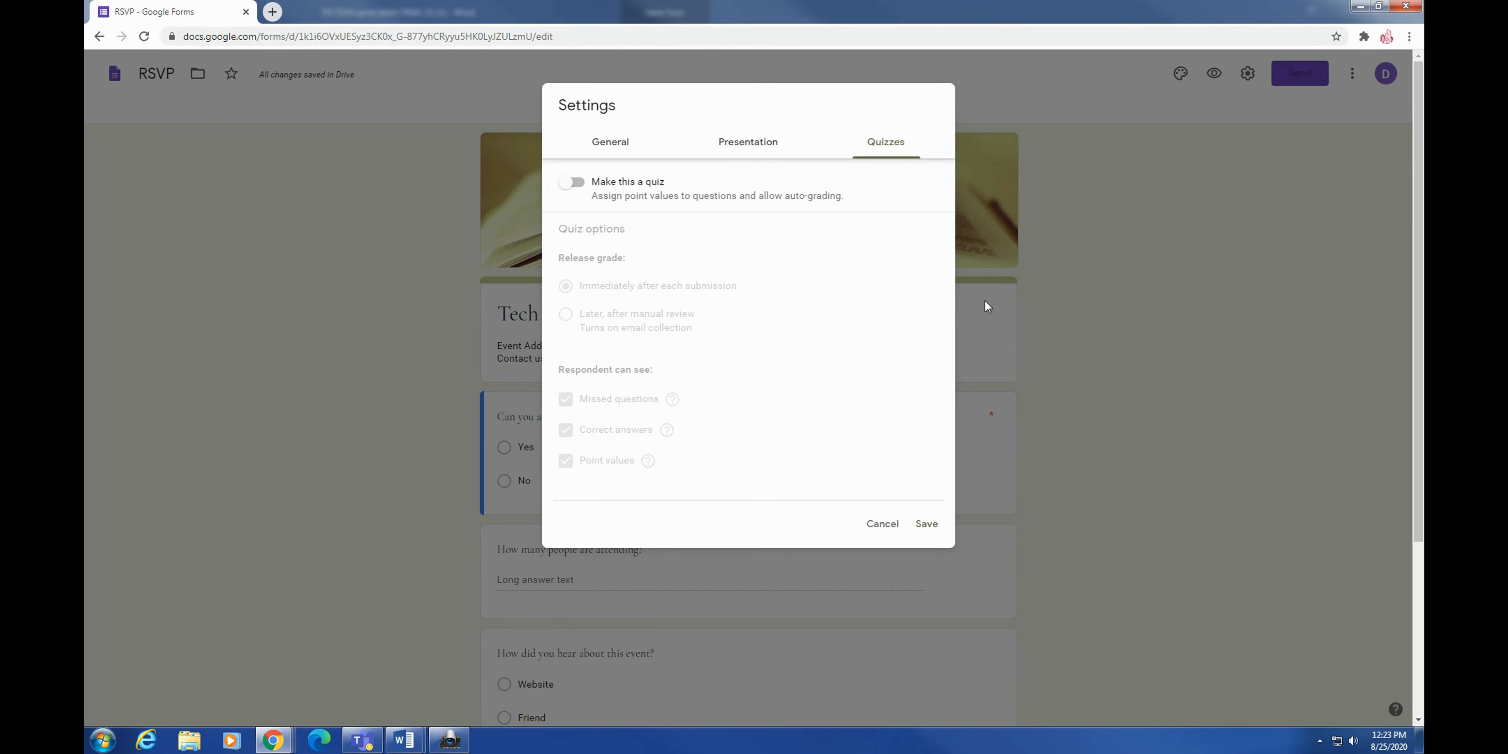
click(571, 182)
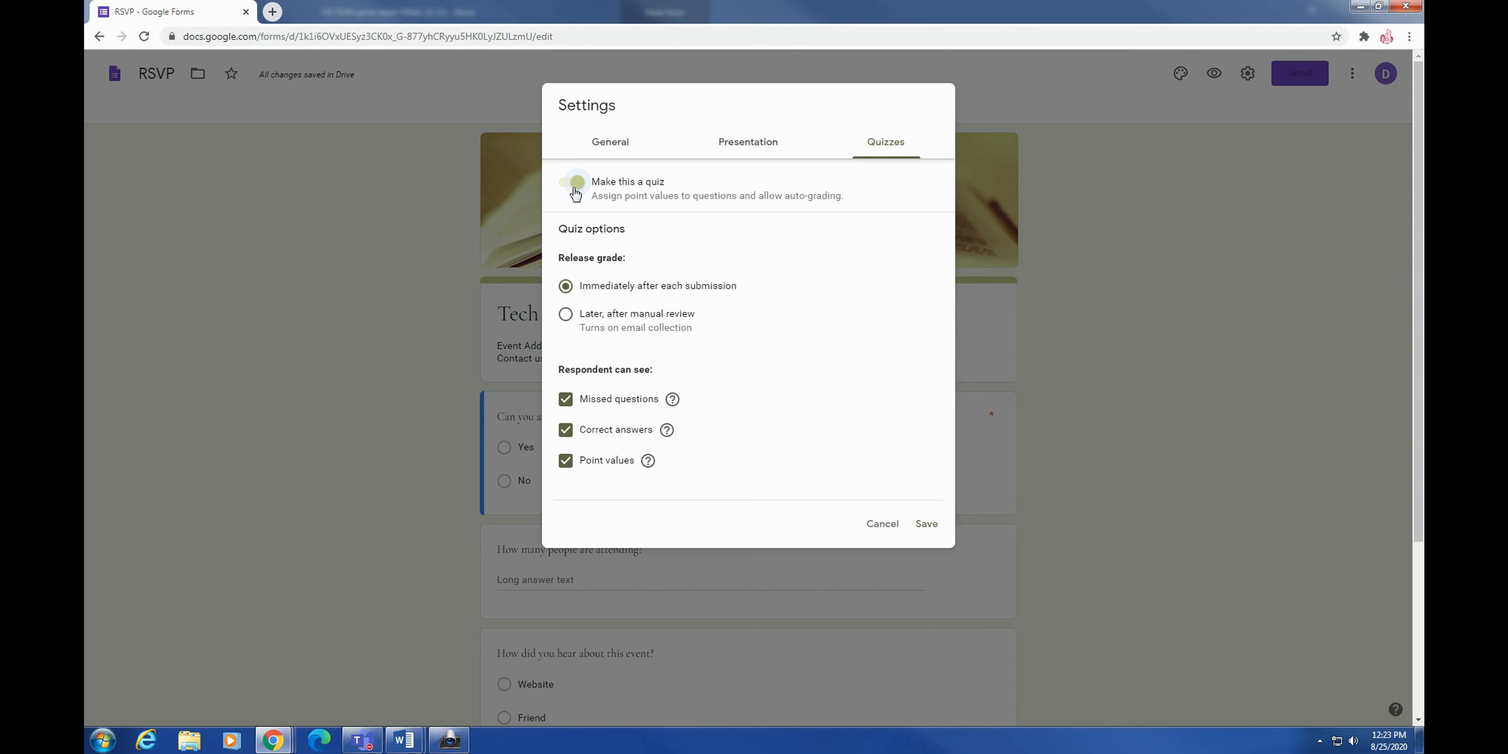
click(573, 184)
click(927, 524)
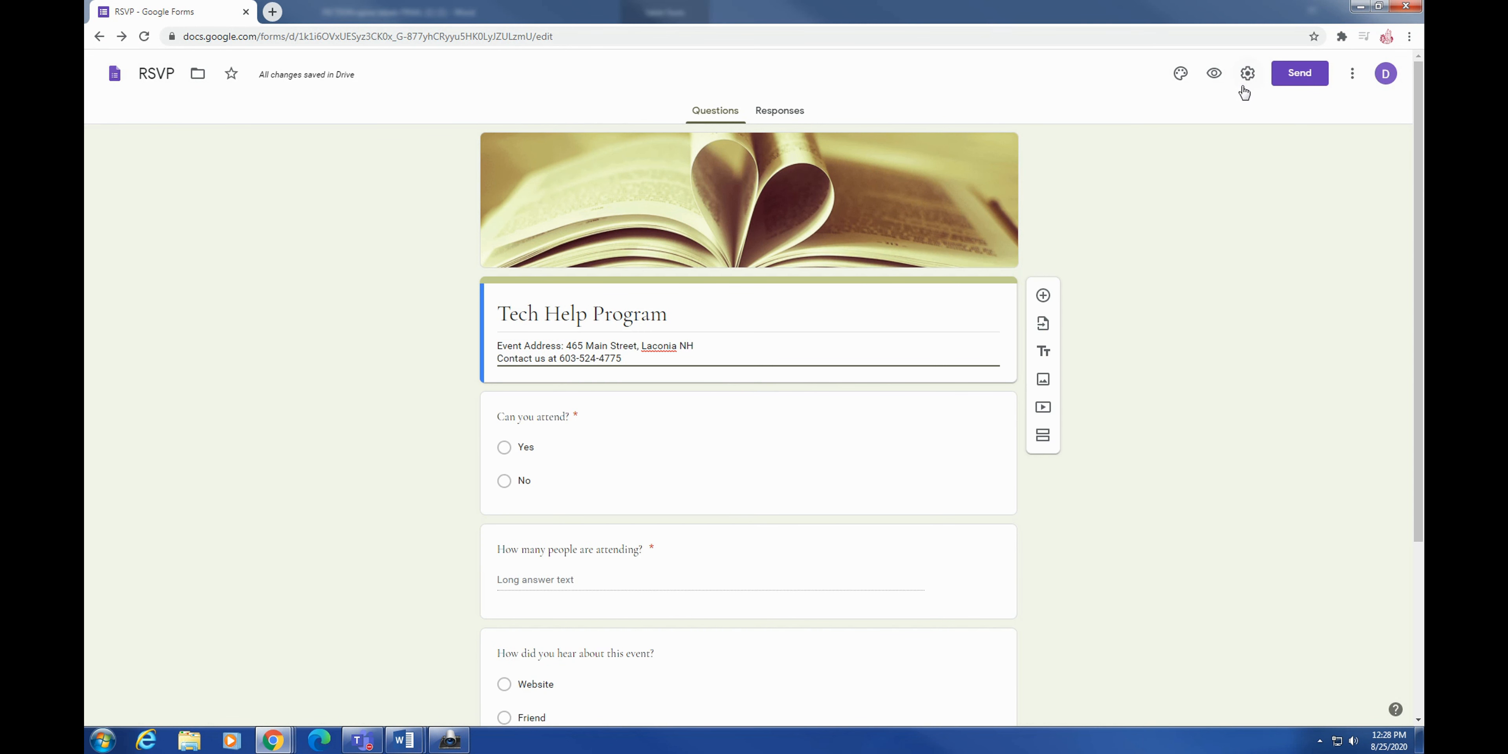
Send the form's responses to a new spreadsheet named RSVP (Responses), and close the spreadsheet once it opens
click(790, 111)
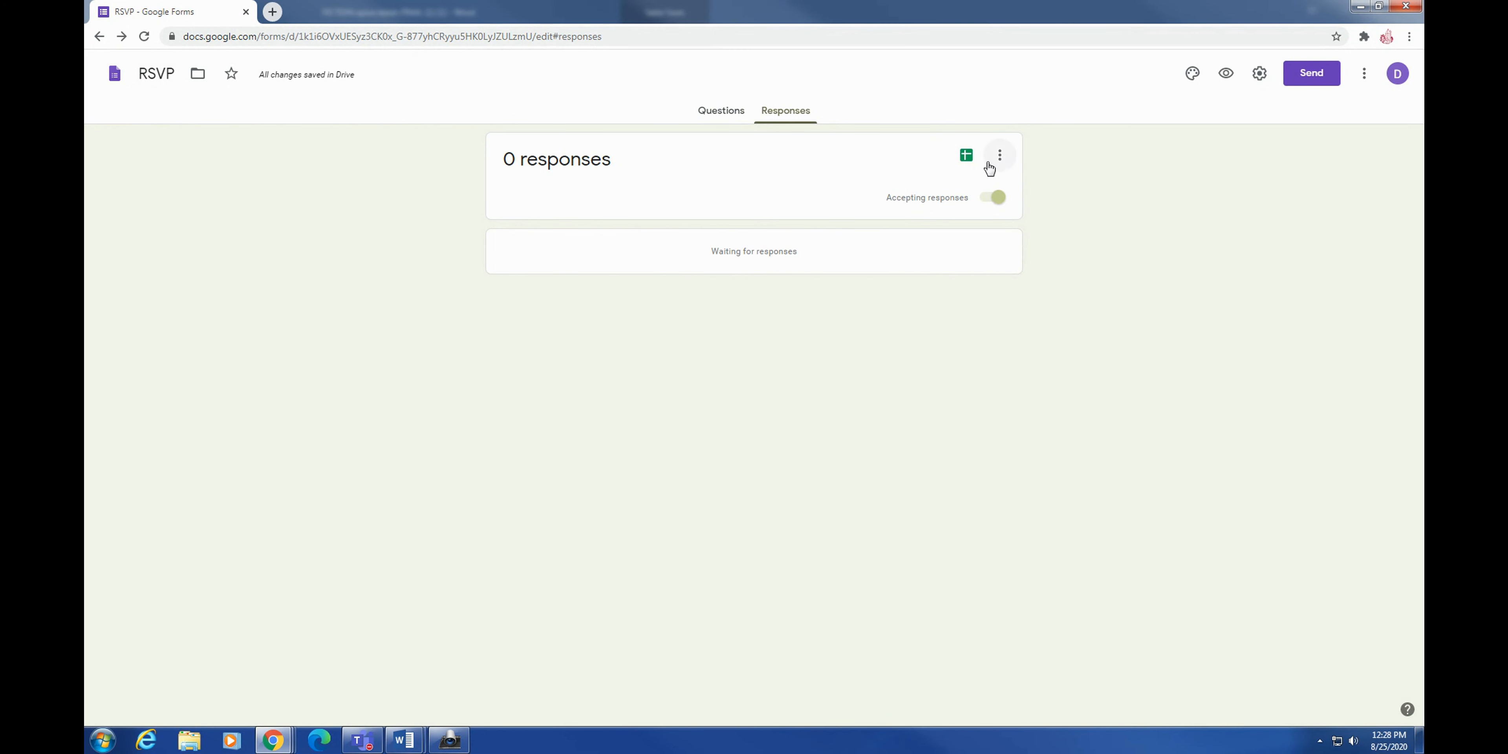
click(965, 158)
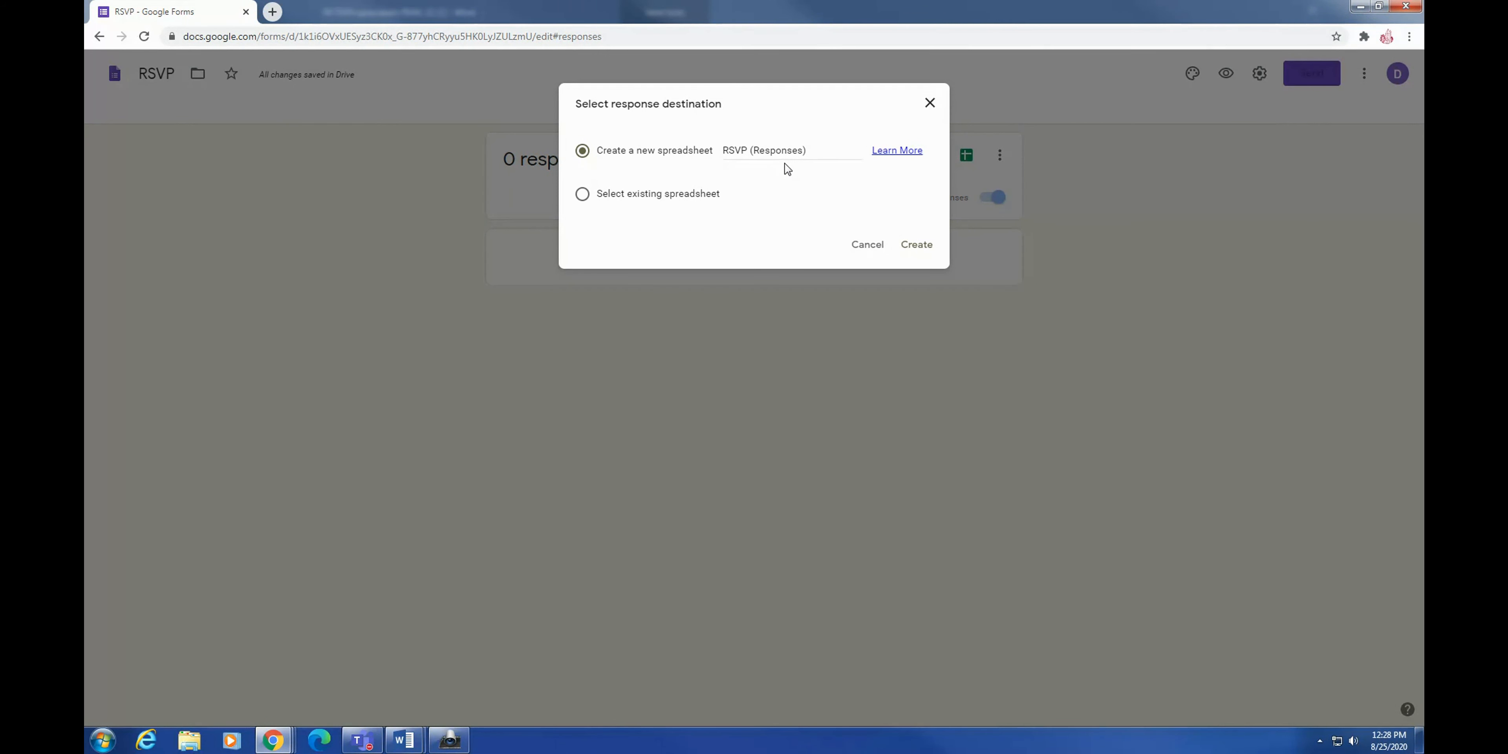
click(583, 196)
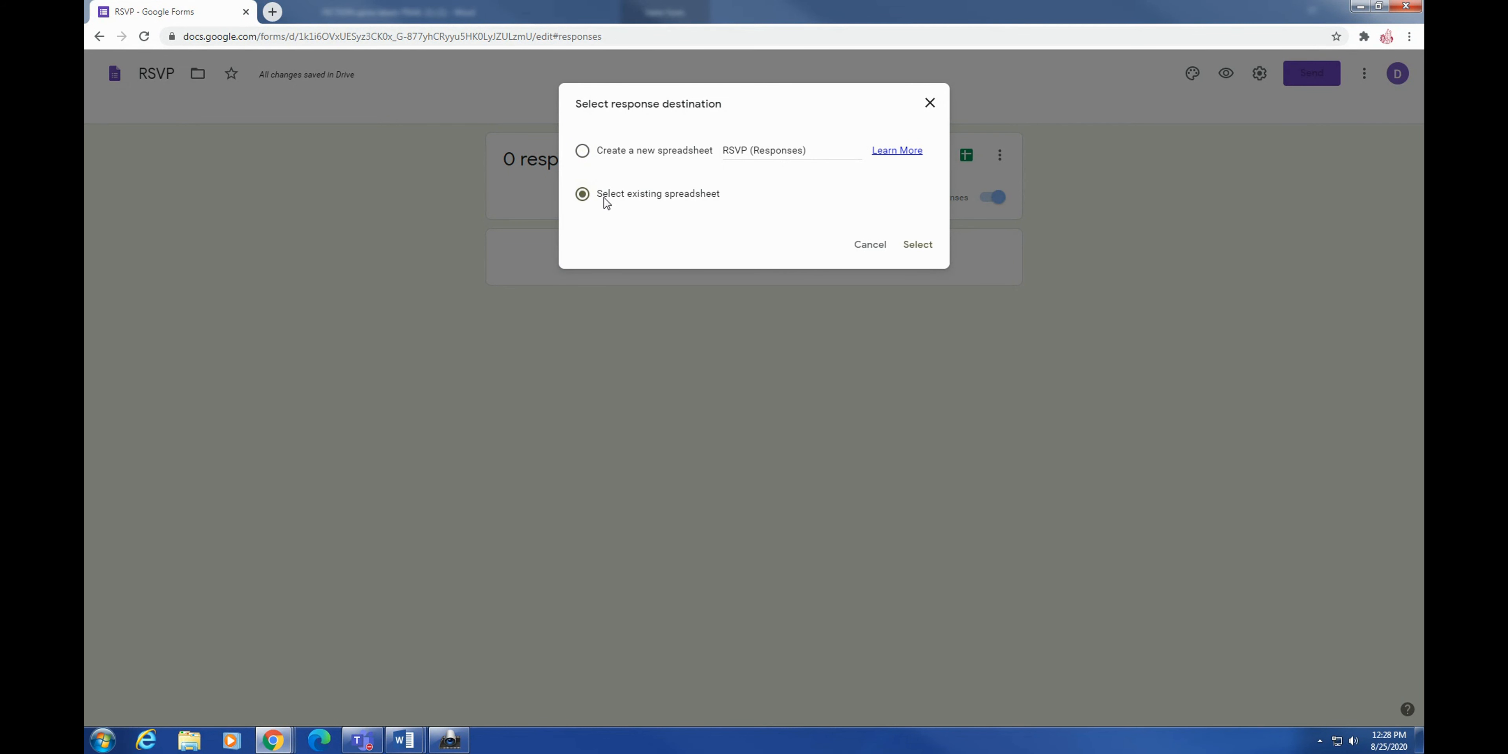
click(669, 153)
click(916, 247)
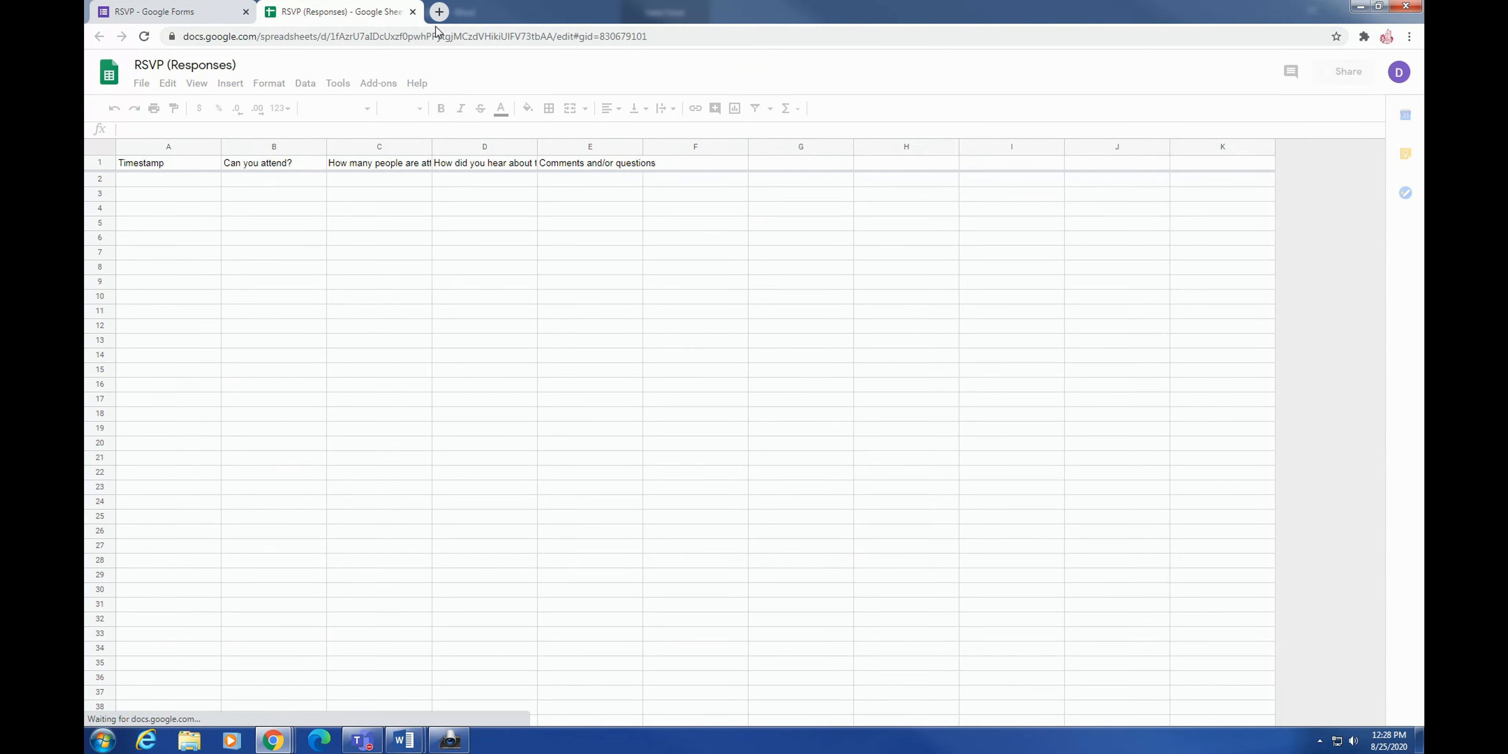
click(413, 12)
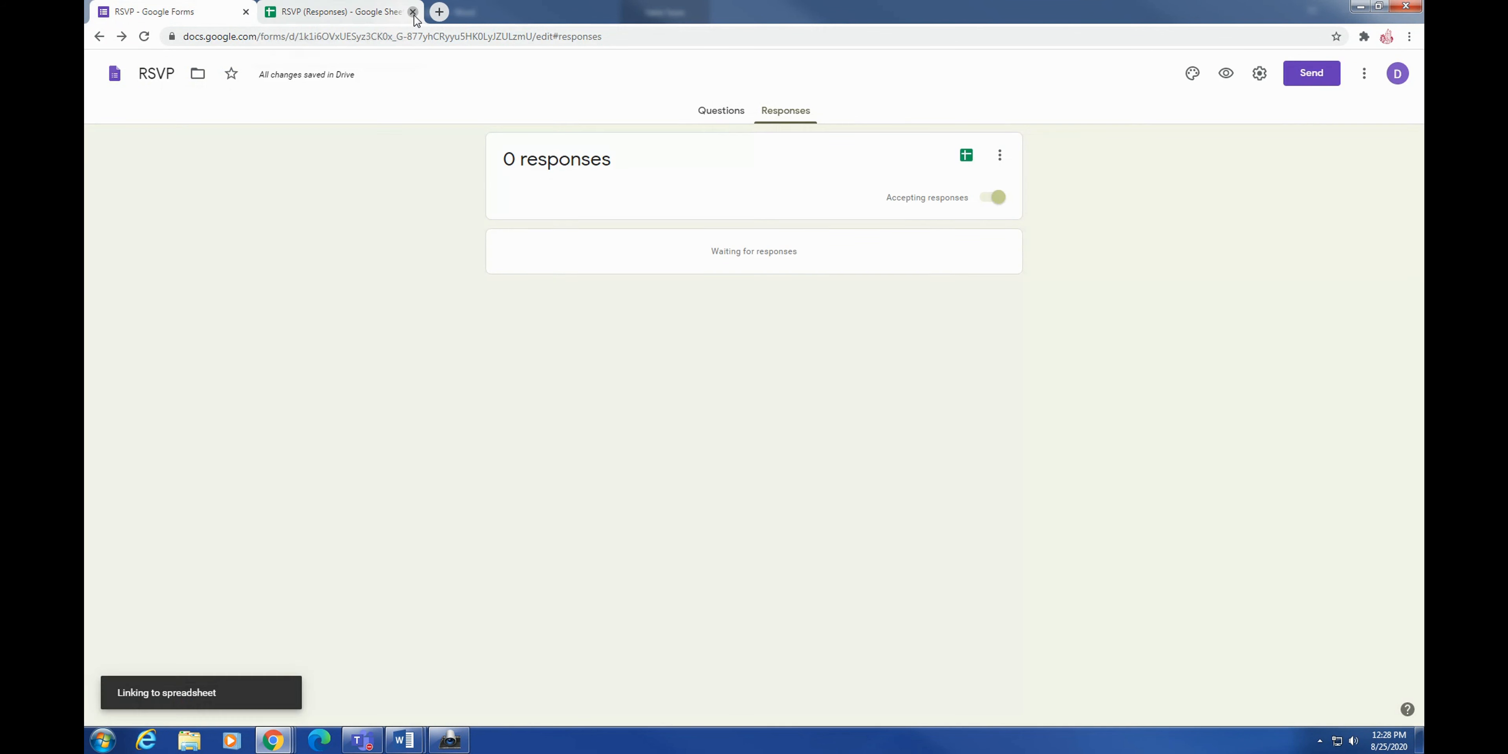
Check the response destination and other response options without changing them, and turn accepting responses off and back on
click(1003, 156)
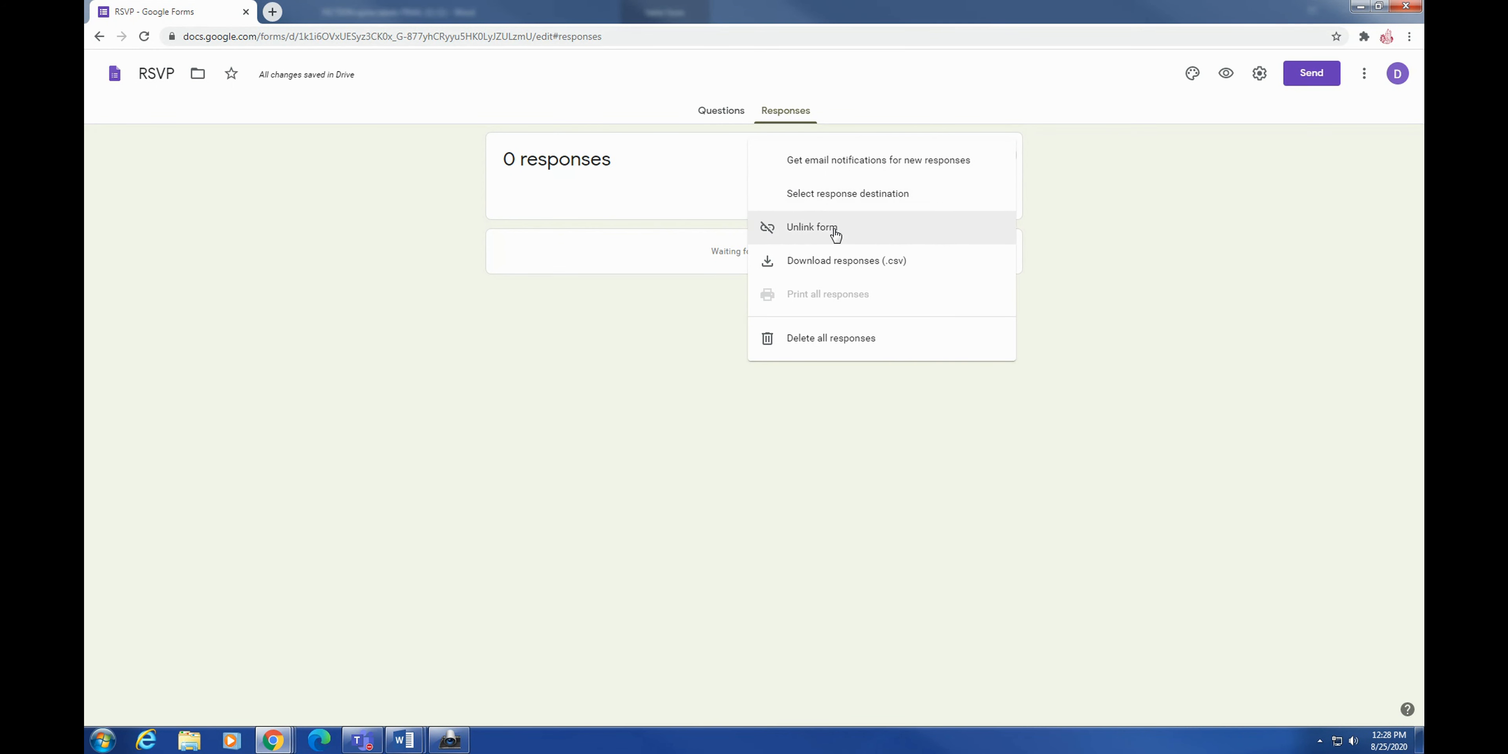
click(842, 195)
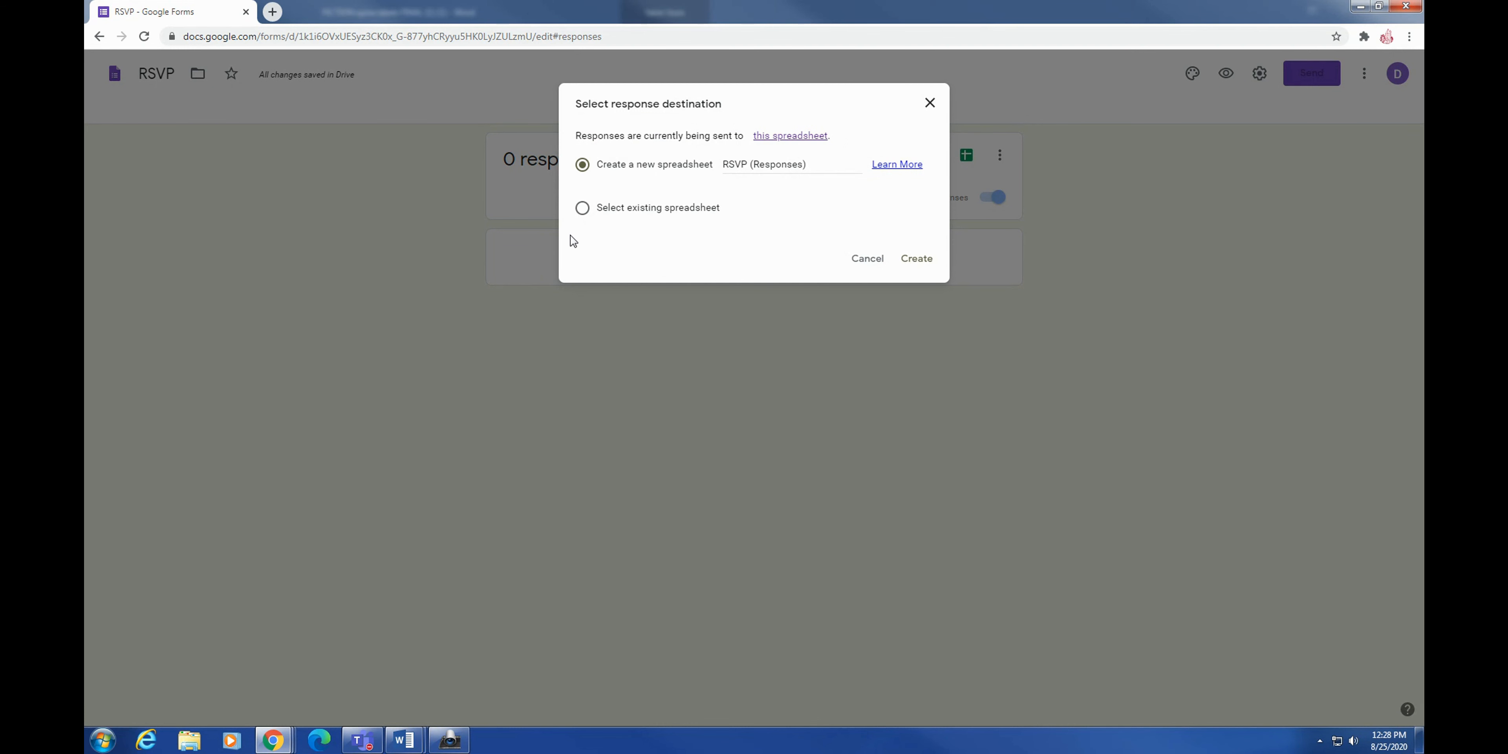
click(930, 103)
click(999, 155)
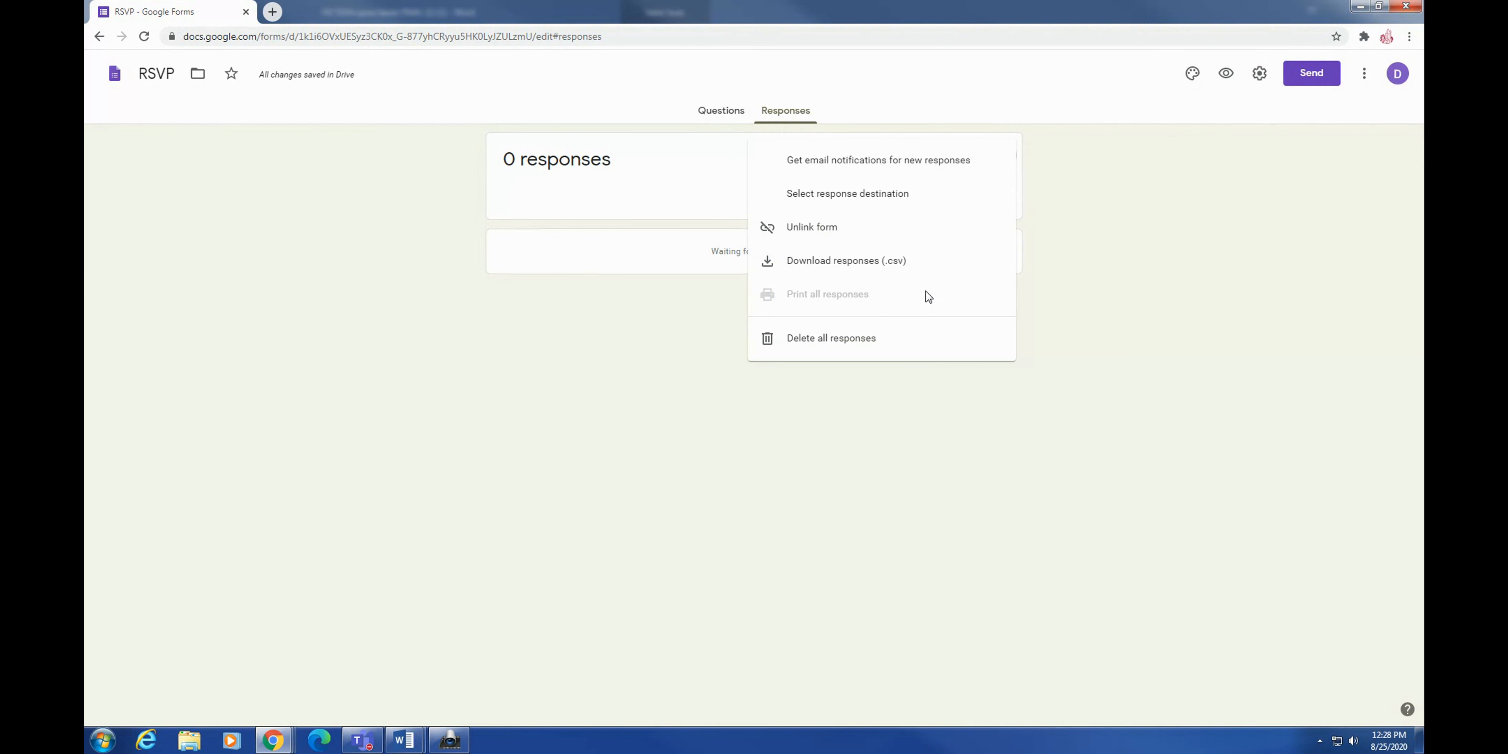
click(593, 396)
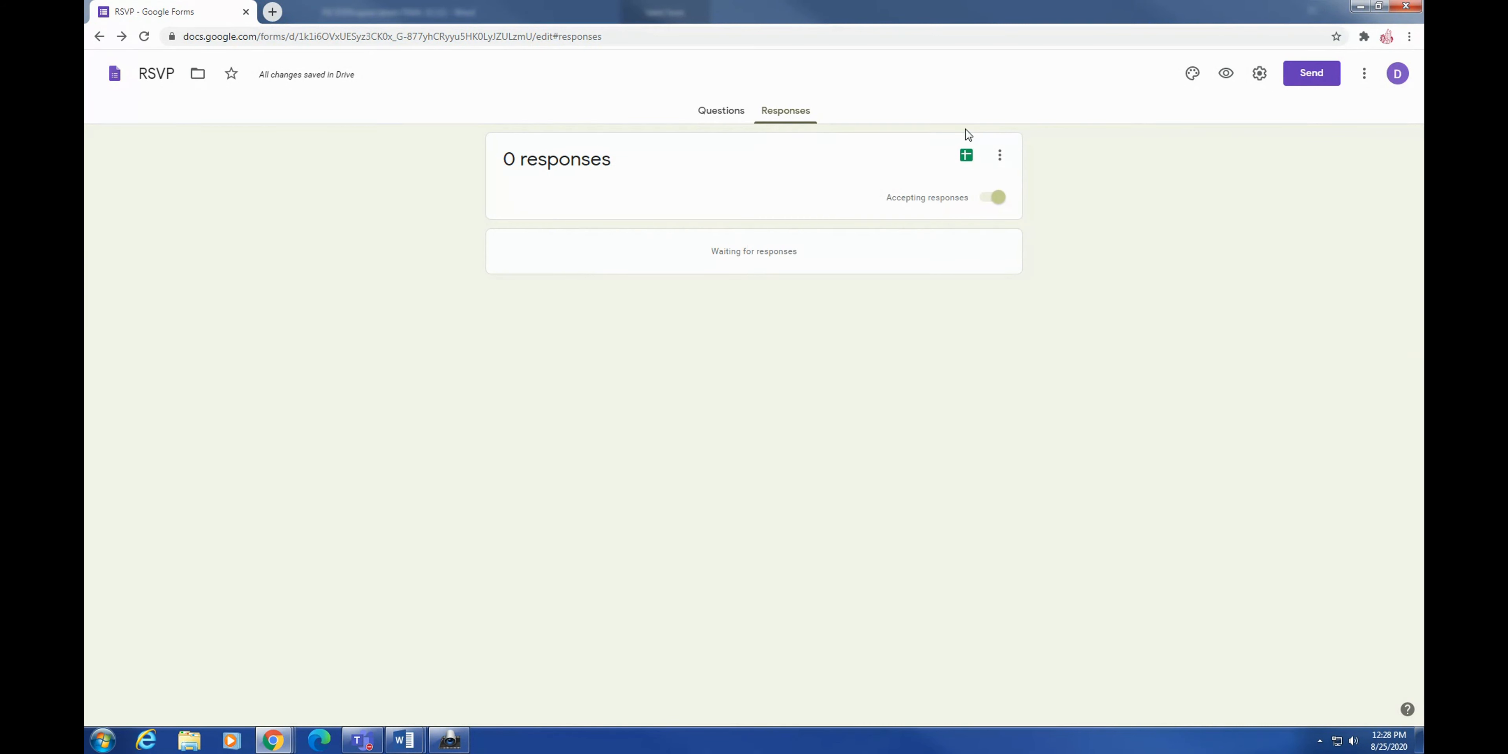
click(997, 199)
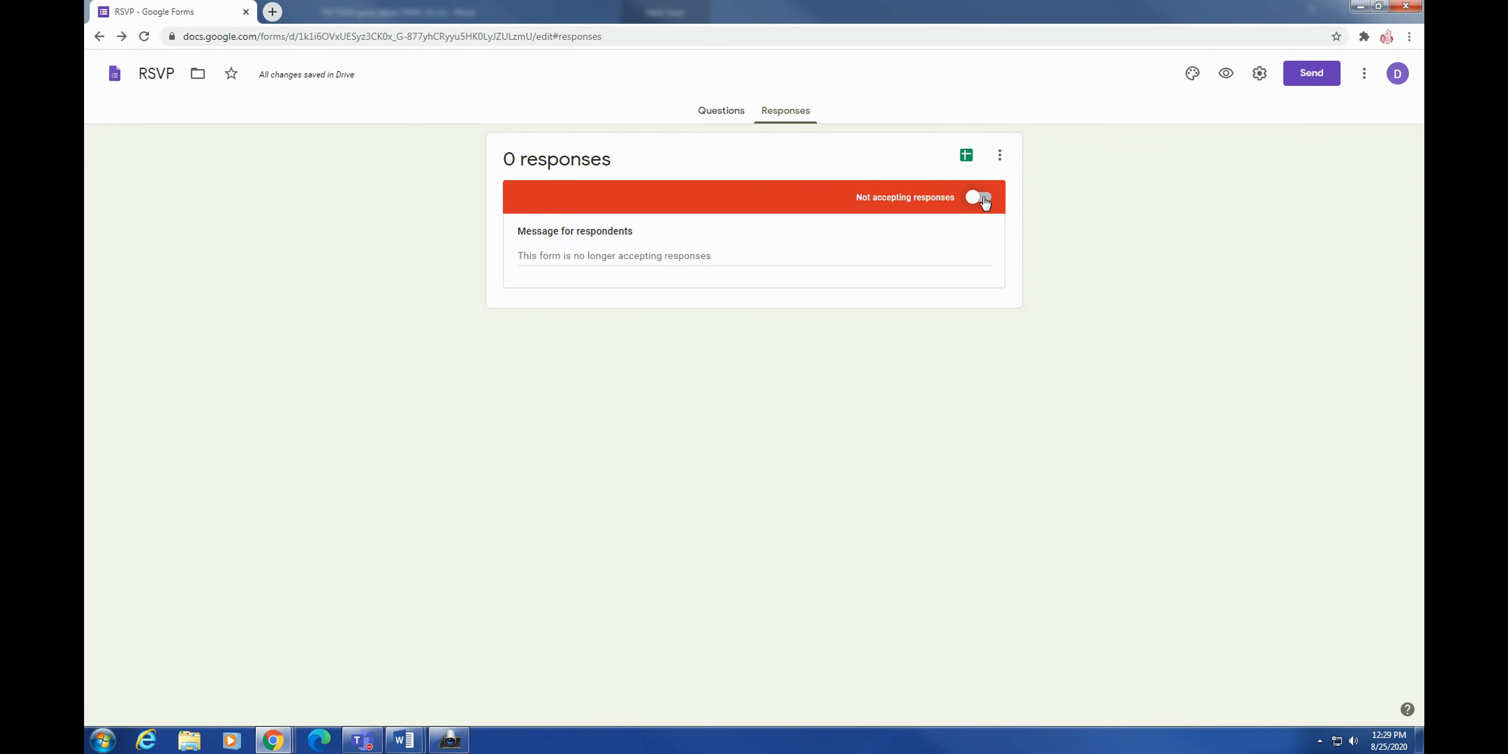
click(985, 202)
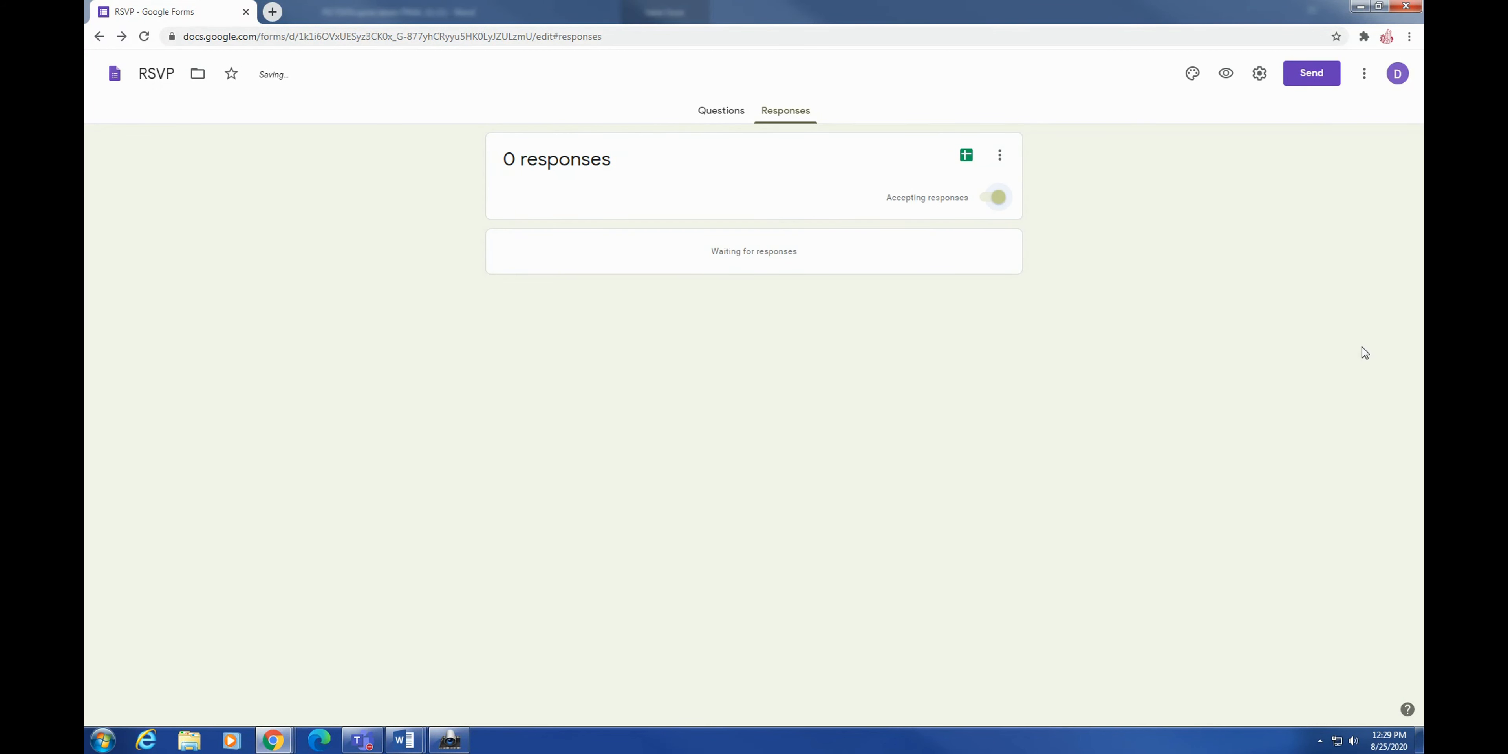
Return to the form's questions, open the pre-filled link page, look through its answer fields and close it without filling anything in
click(740, 110)
click(1351, 73)
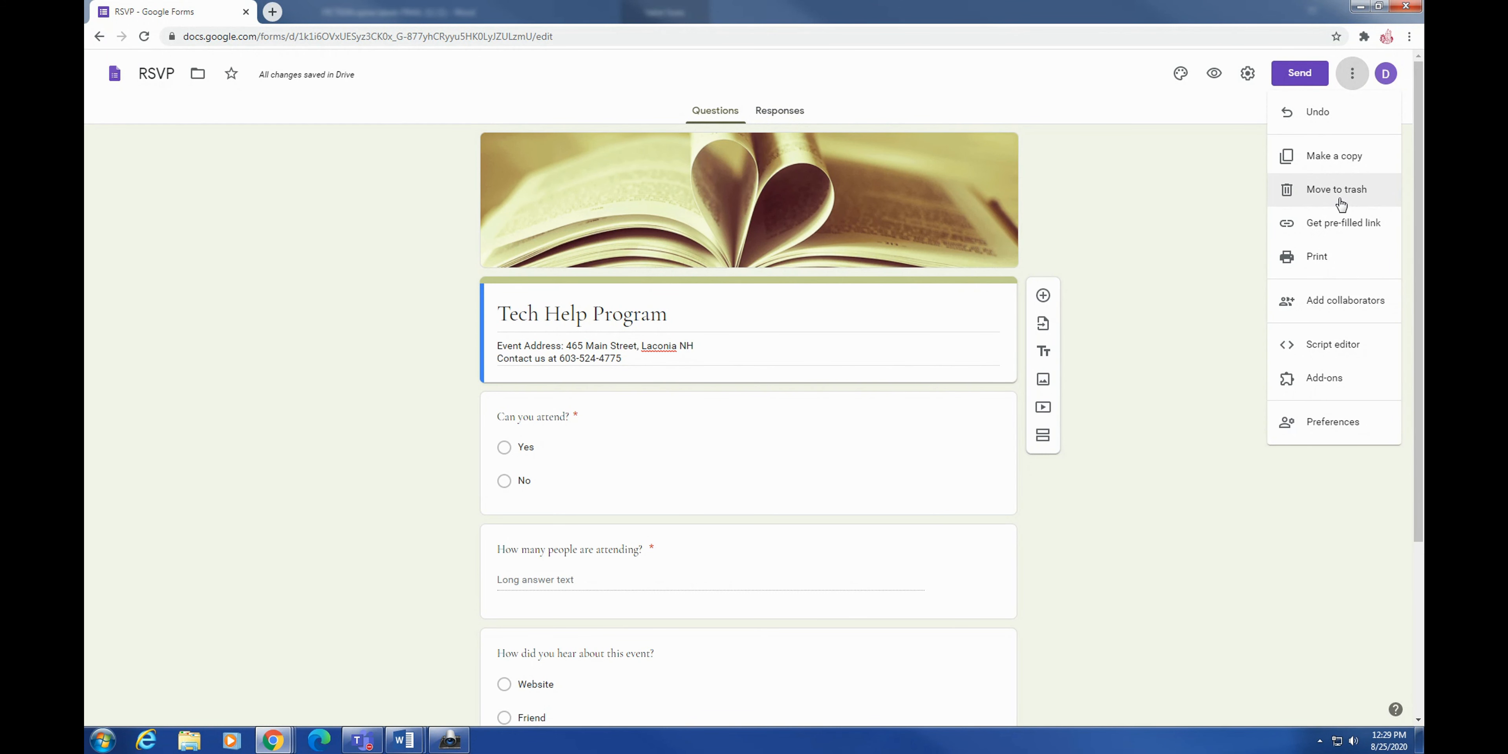
click(1337, 225)
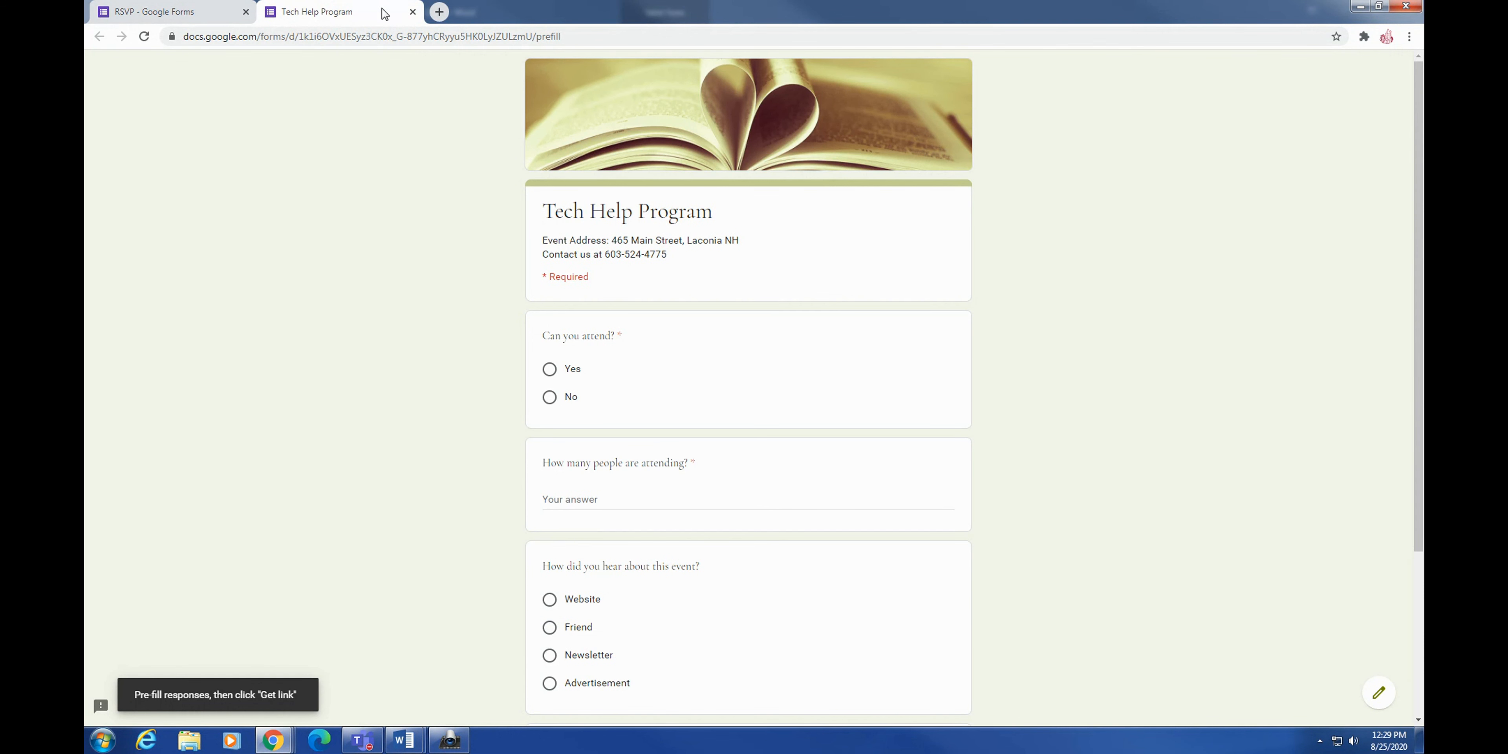
scroll(616, 132, down, 3)
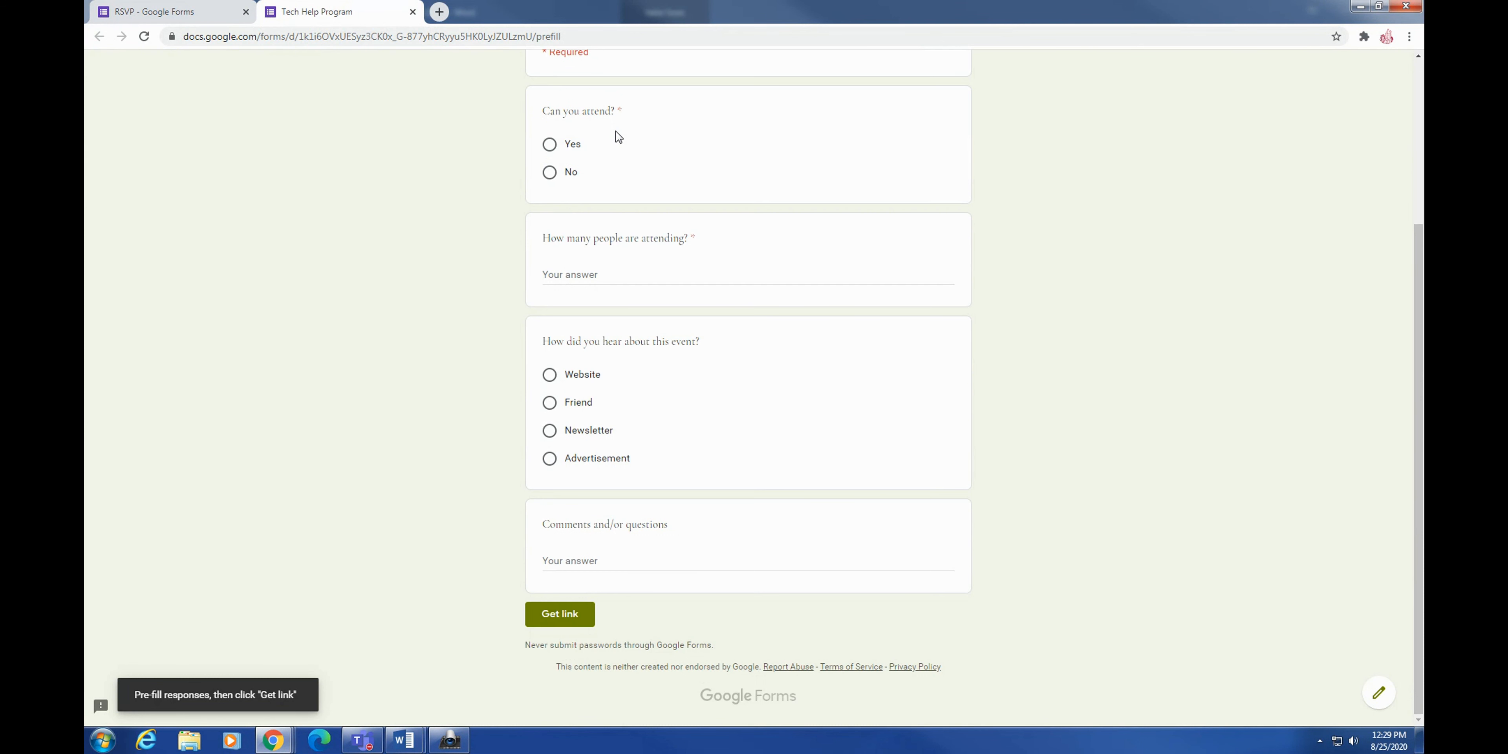
scroll(618, 136, up, 3)
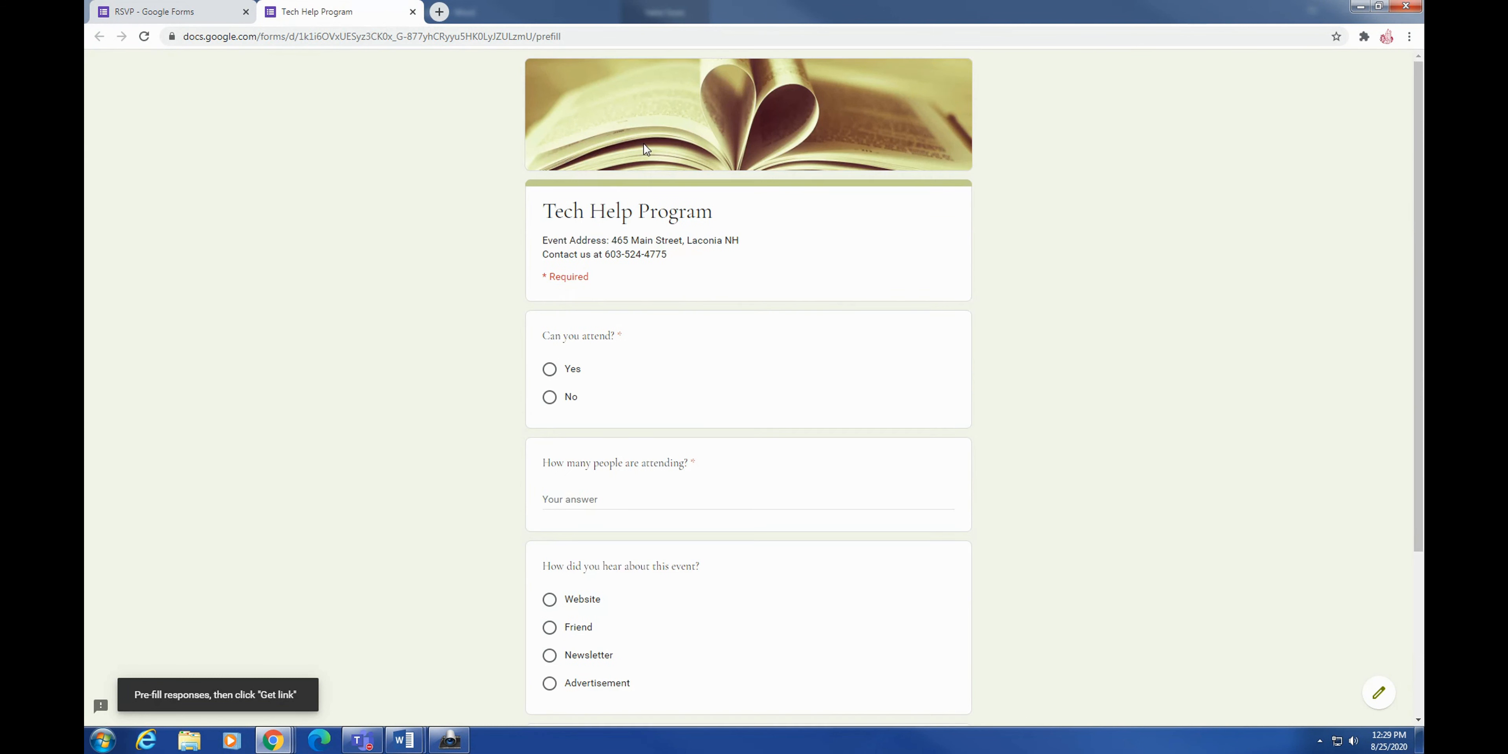
click(413, 12)
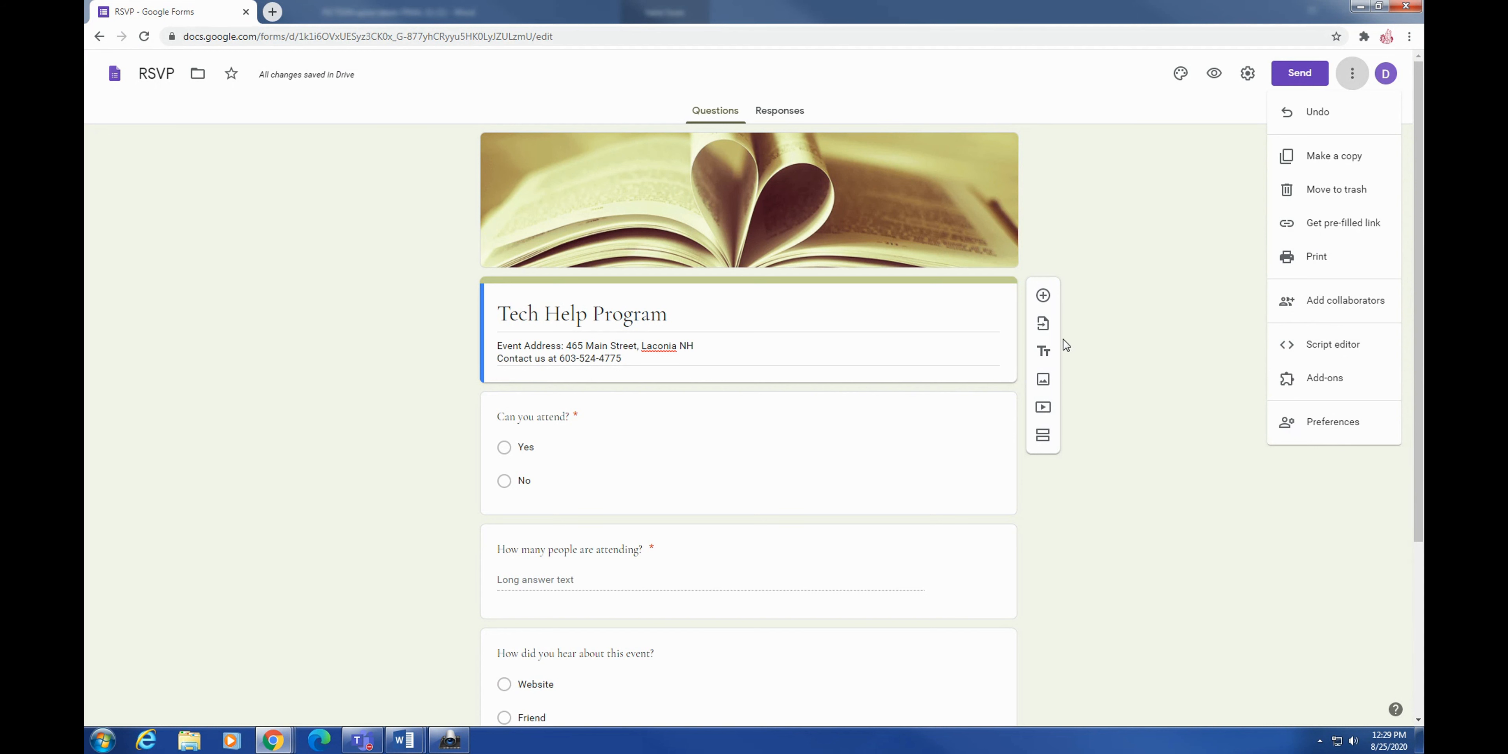
Check the option for adding collaborators and look over the form's questions once more
click(1348, 297)
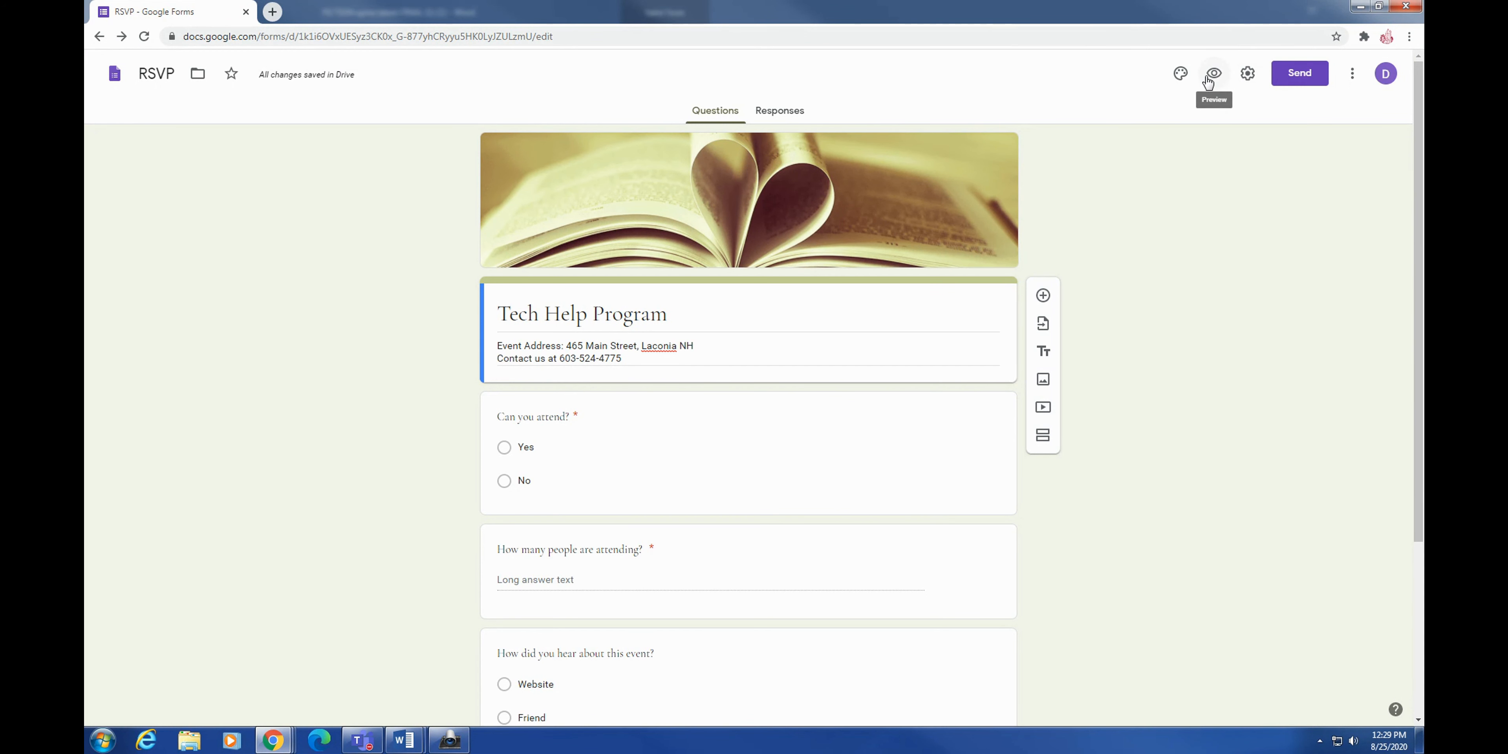
scroll(1207, 82, down, 4)
scroll(1207, 82, up, 5)
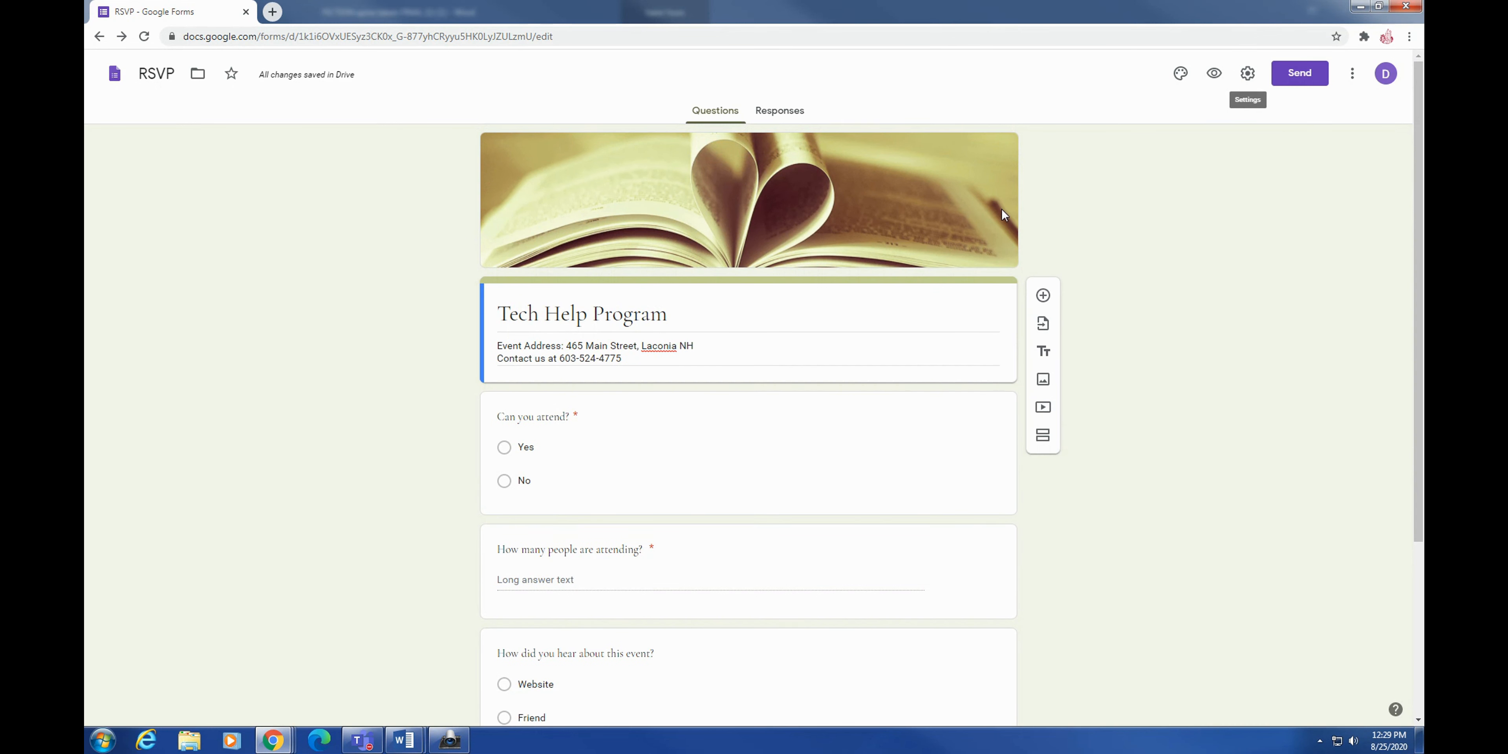
Review the ways to send the form, comparing the link and embedded HTML options and returning to email
click(1300, 74)
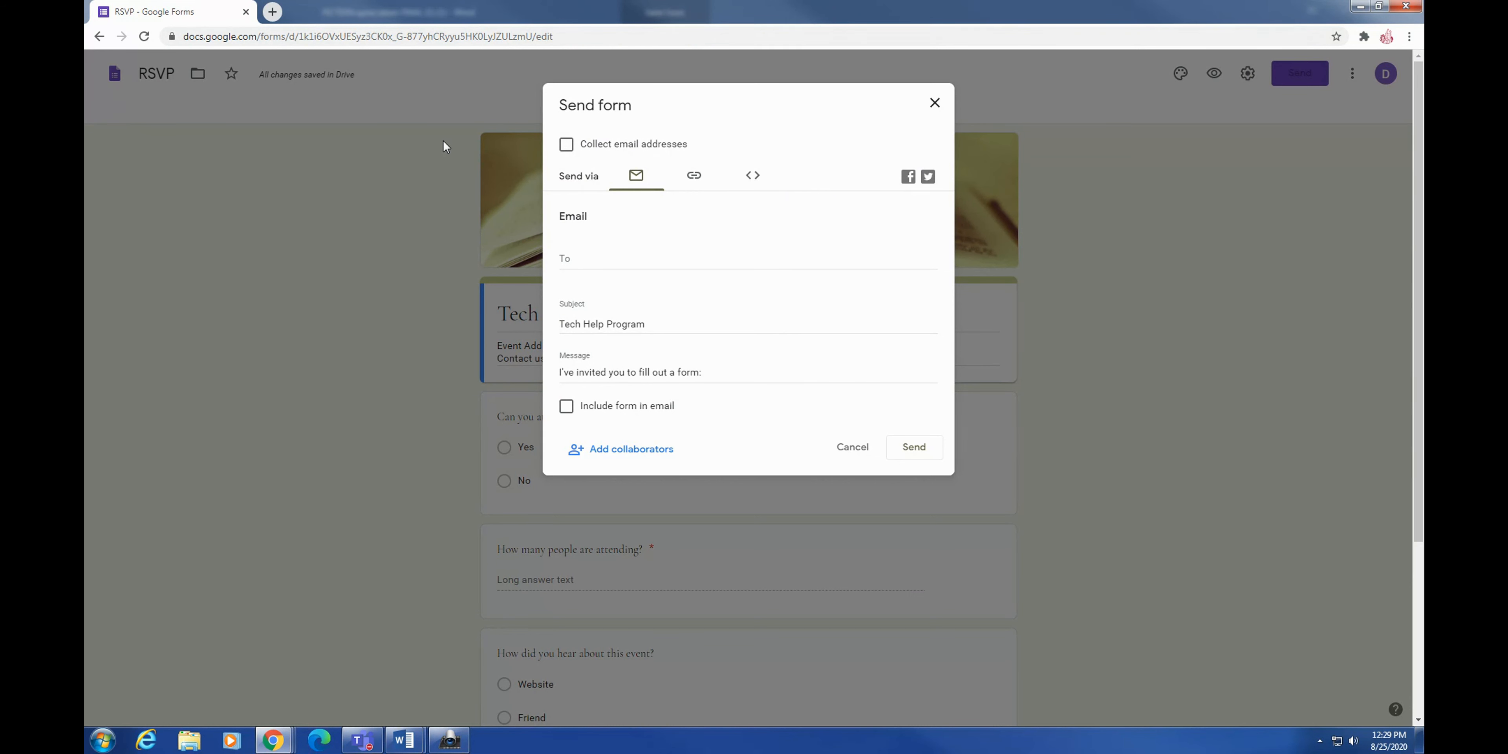
click(693, 177)
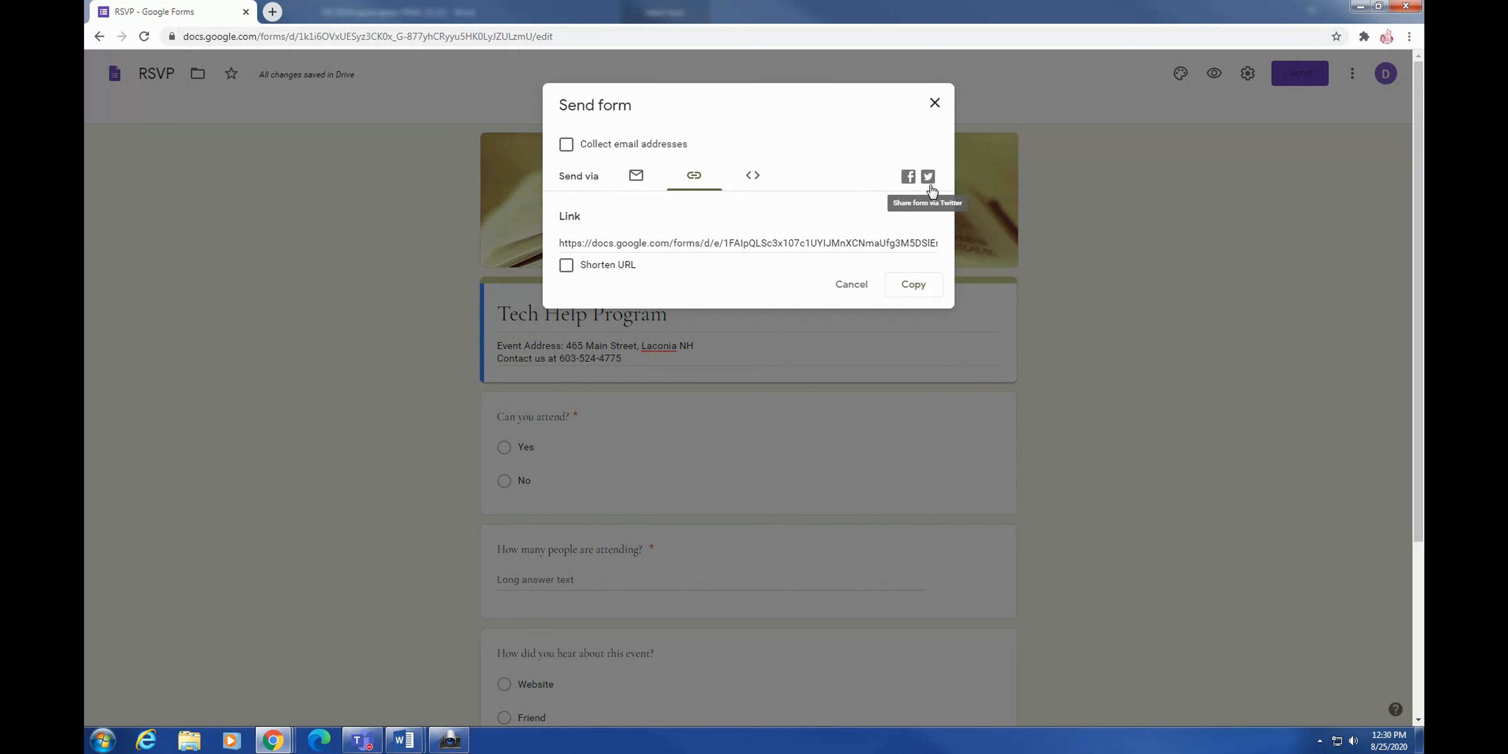
click(755, 175)
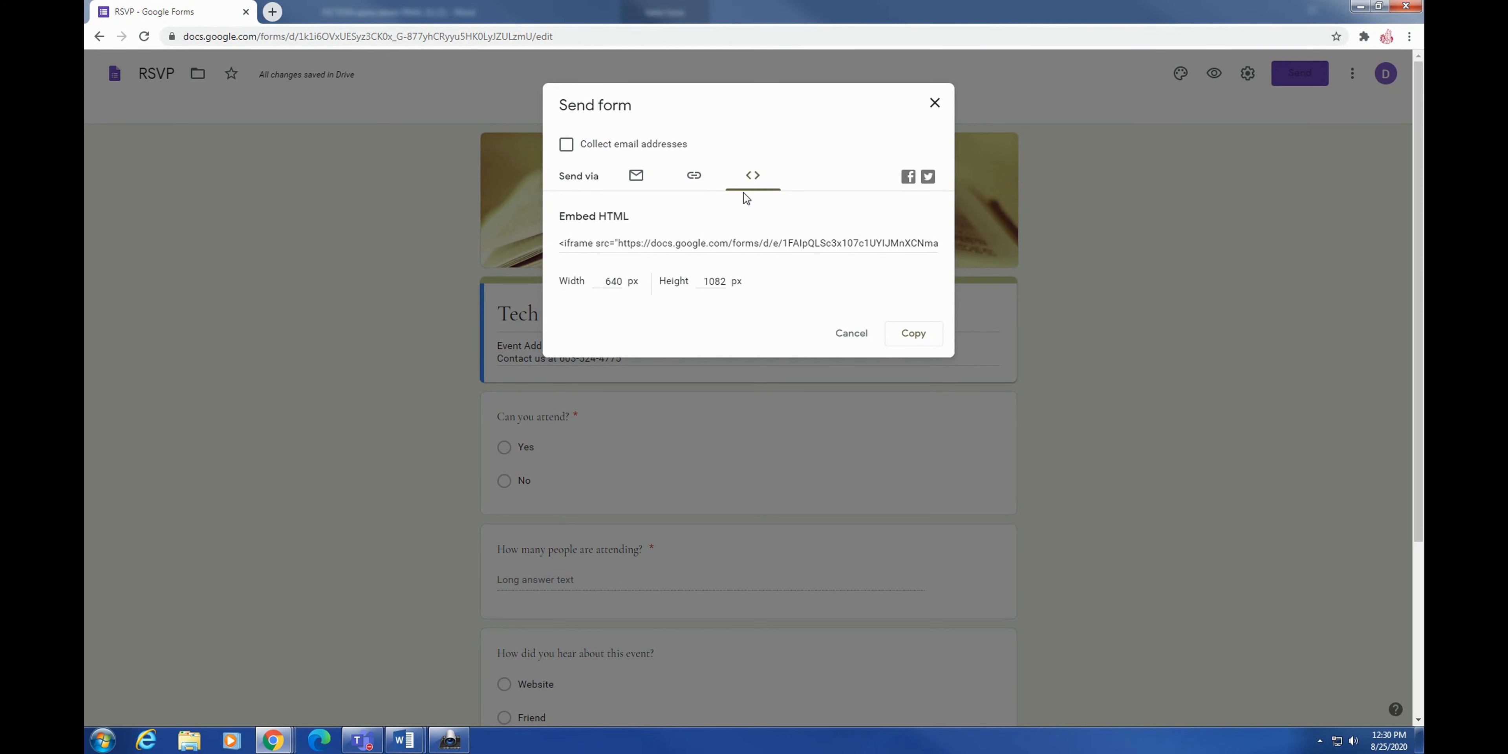
click(635, 175)
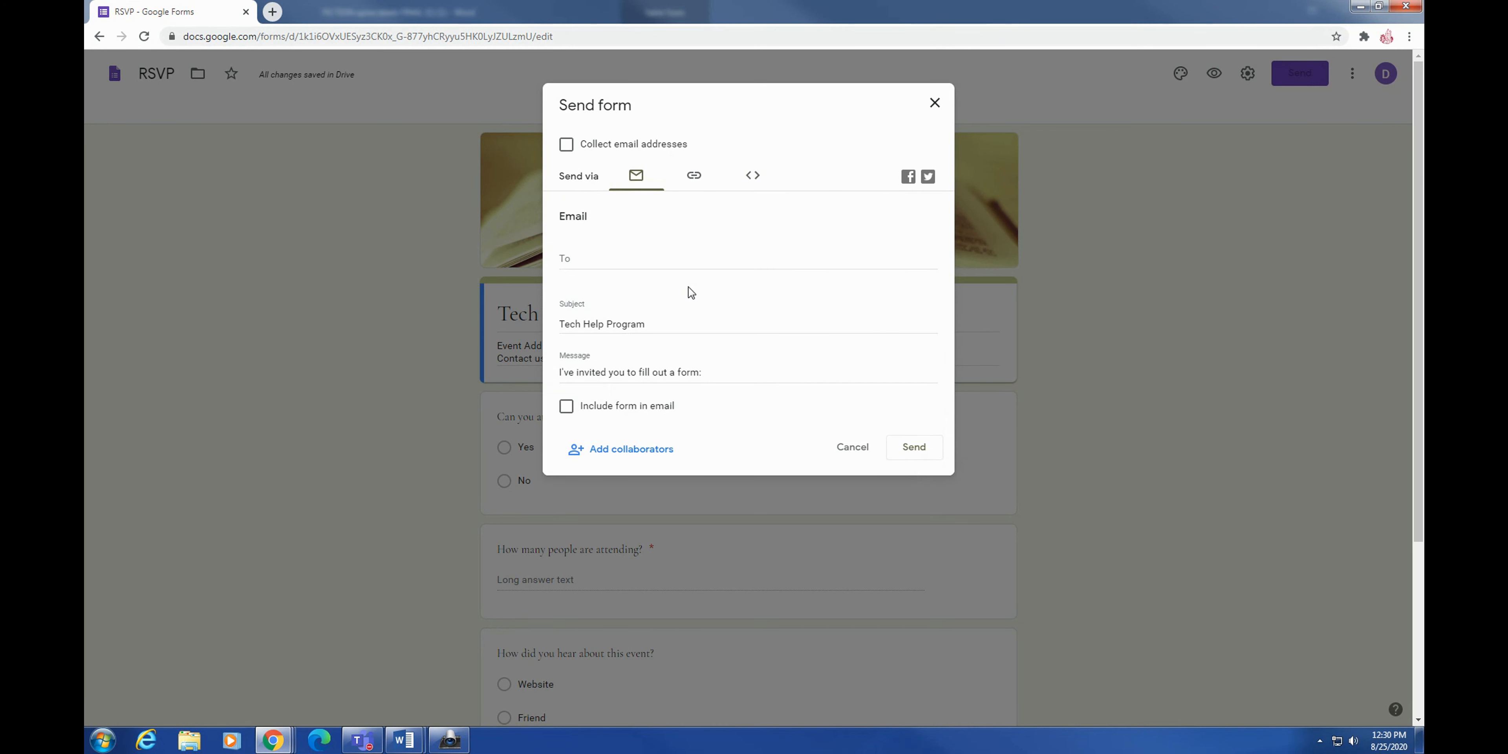
Enter the recipient's email address from the suggestions and send the form by email with the subject Tech Help Program
click(623, 260)
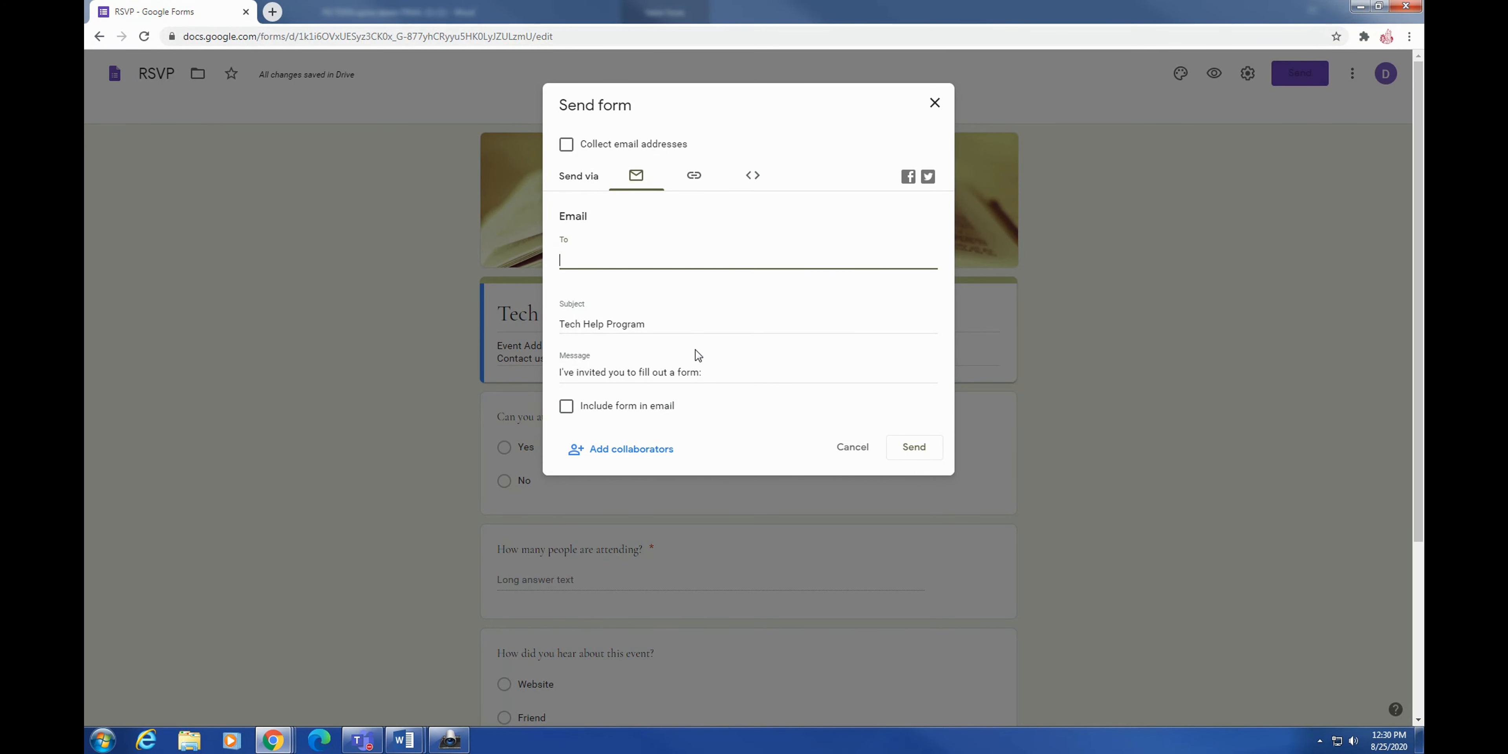
text(sh)
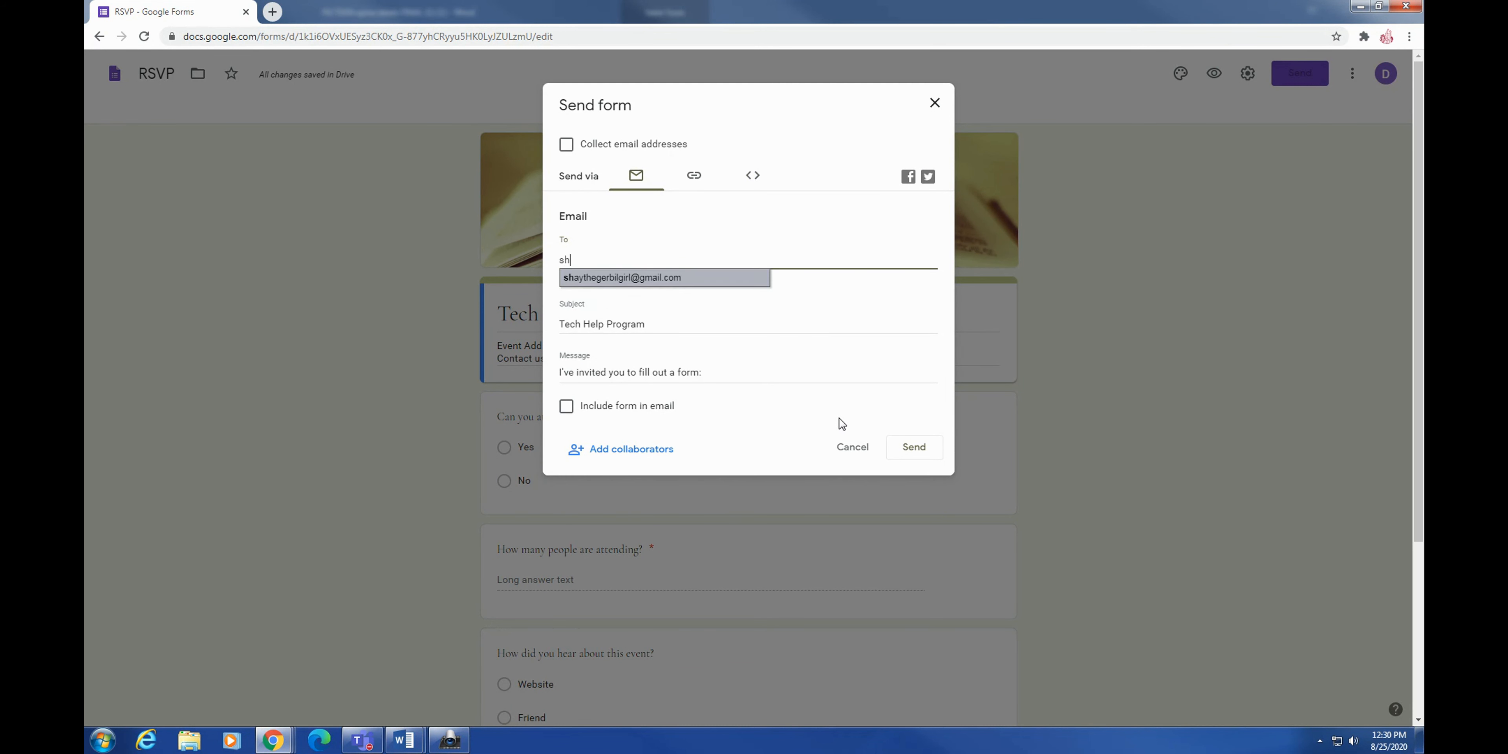
key(BackSpace)
key(BackSpace)
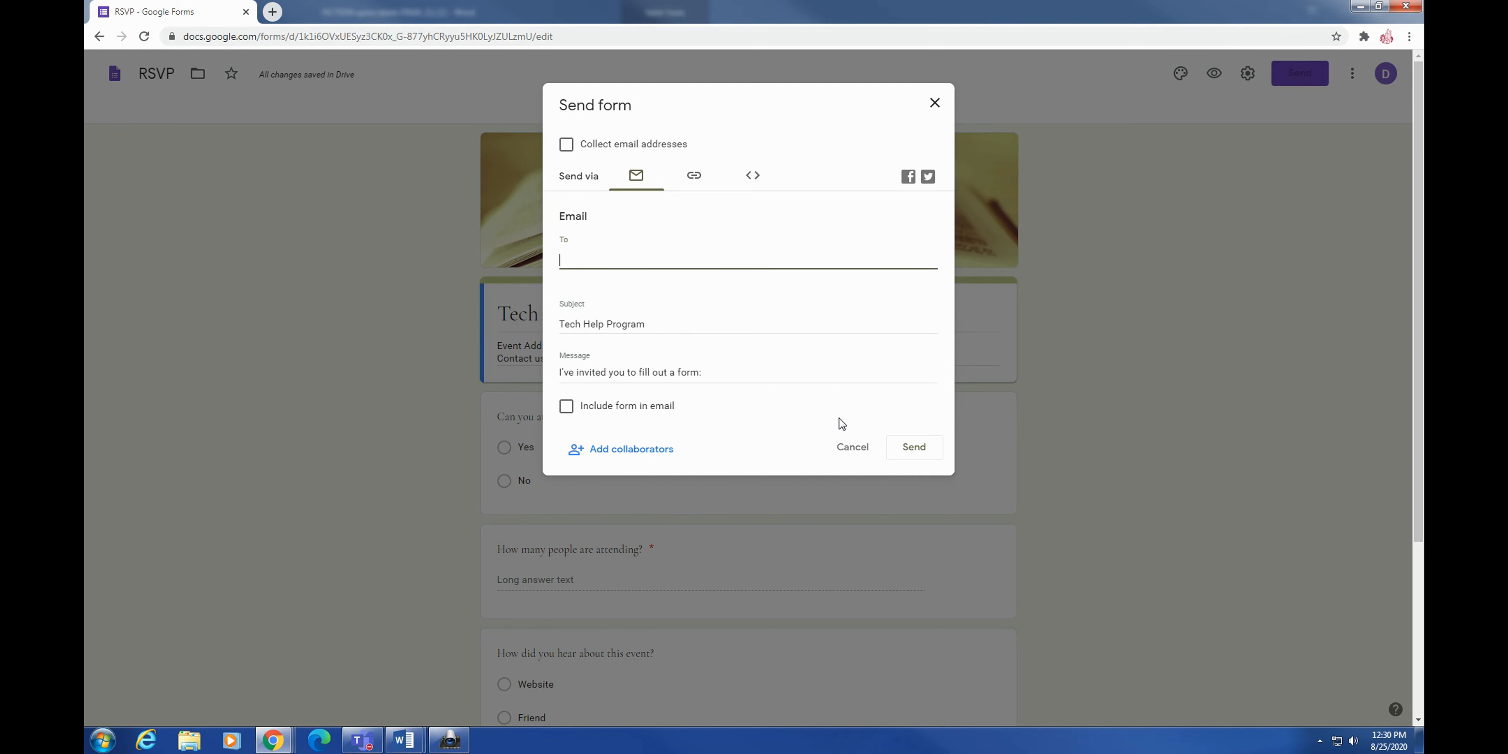
text(s)
key(Down)
key(Return)
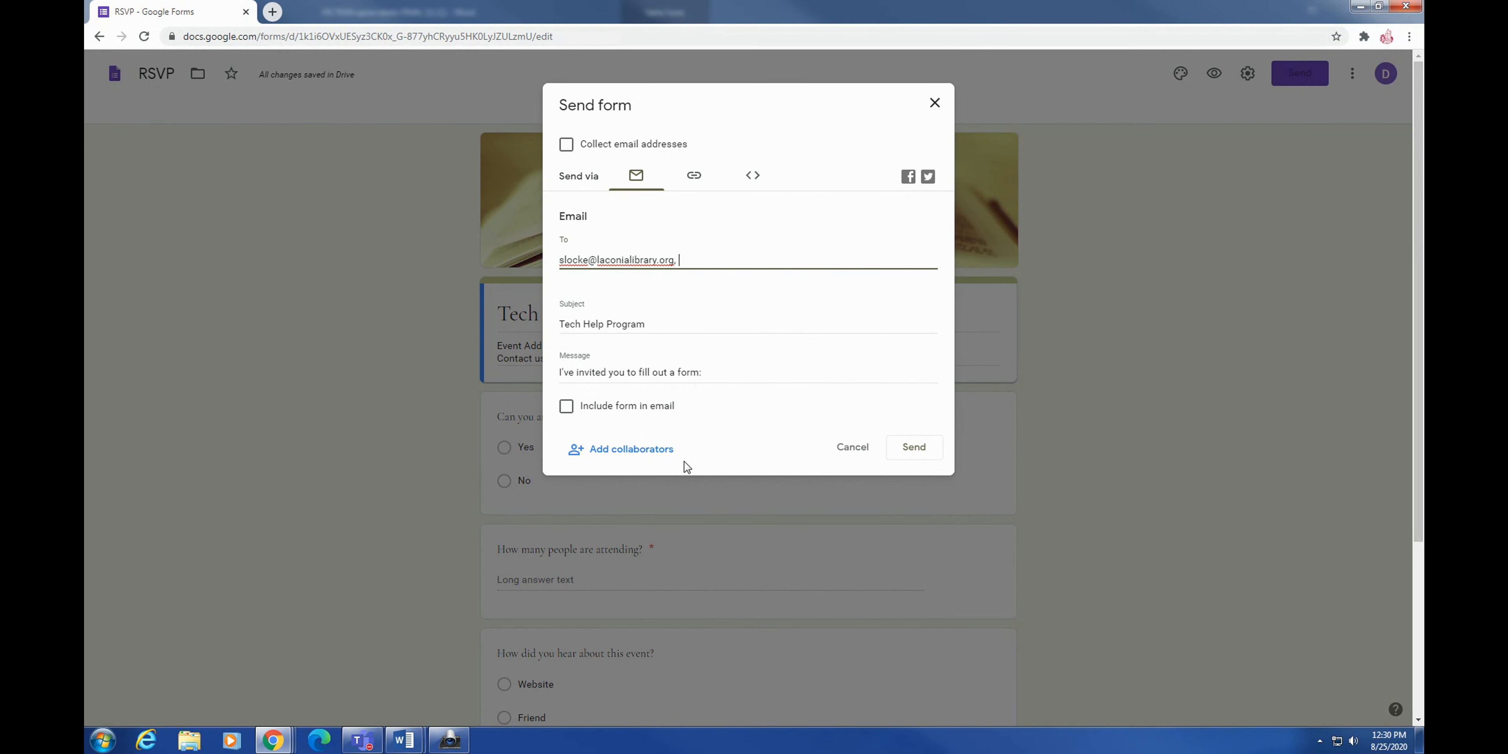
click(909, 456)
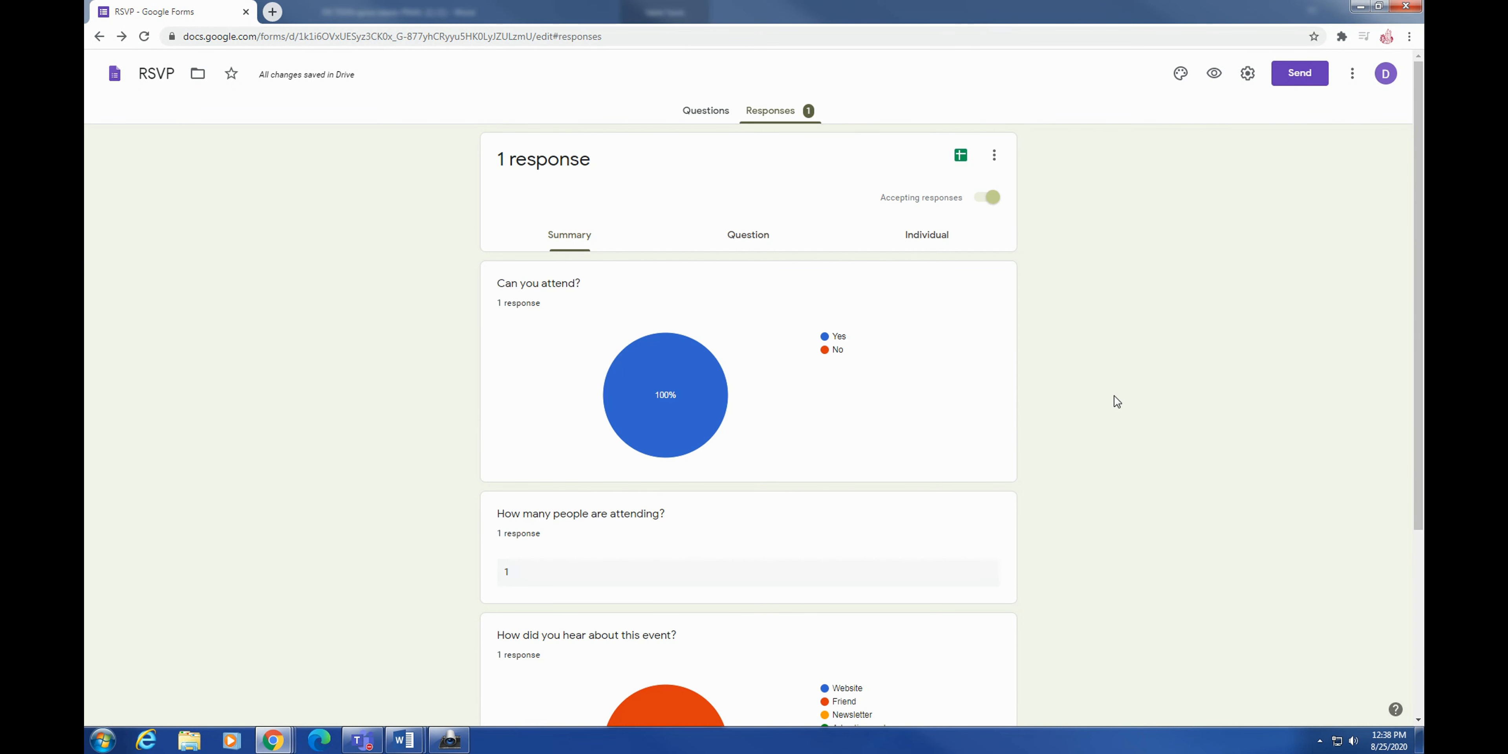
Examine the summary of responses for each question, and view the linked RSVP (Responses) spreadsheet before closing it
scroll(1114, 398, down, 5)
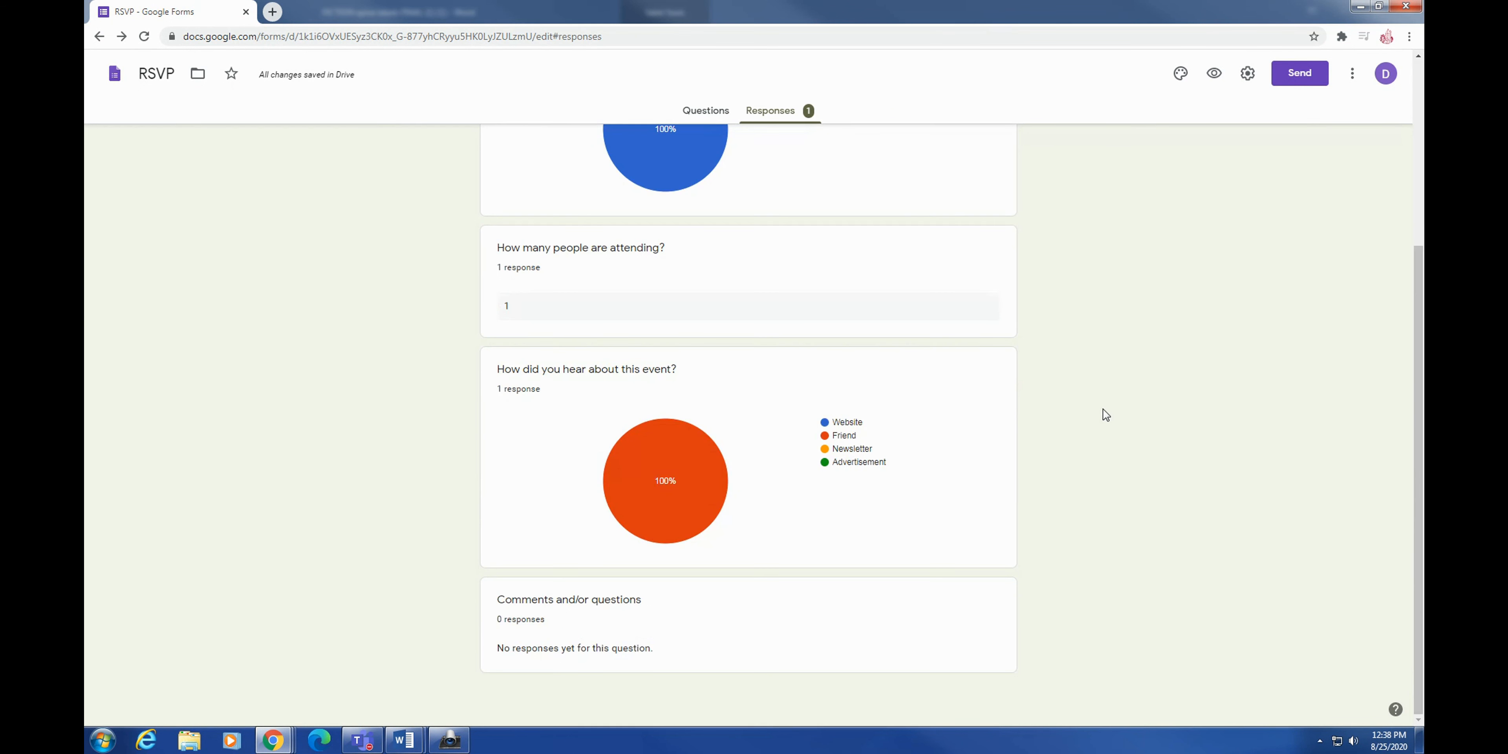
mouse_move(712, 489)
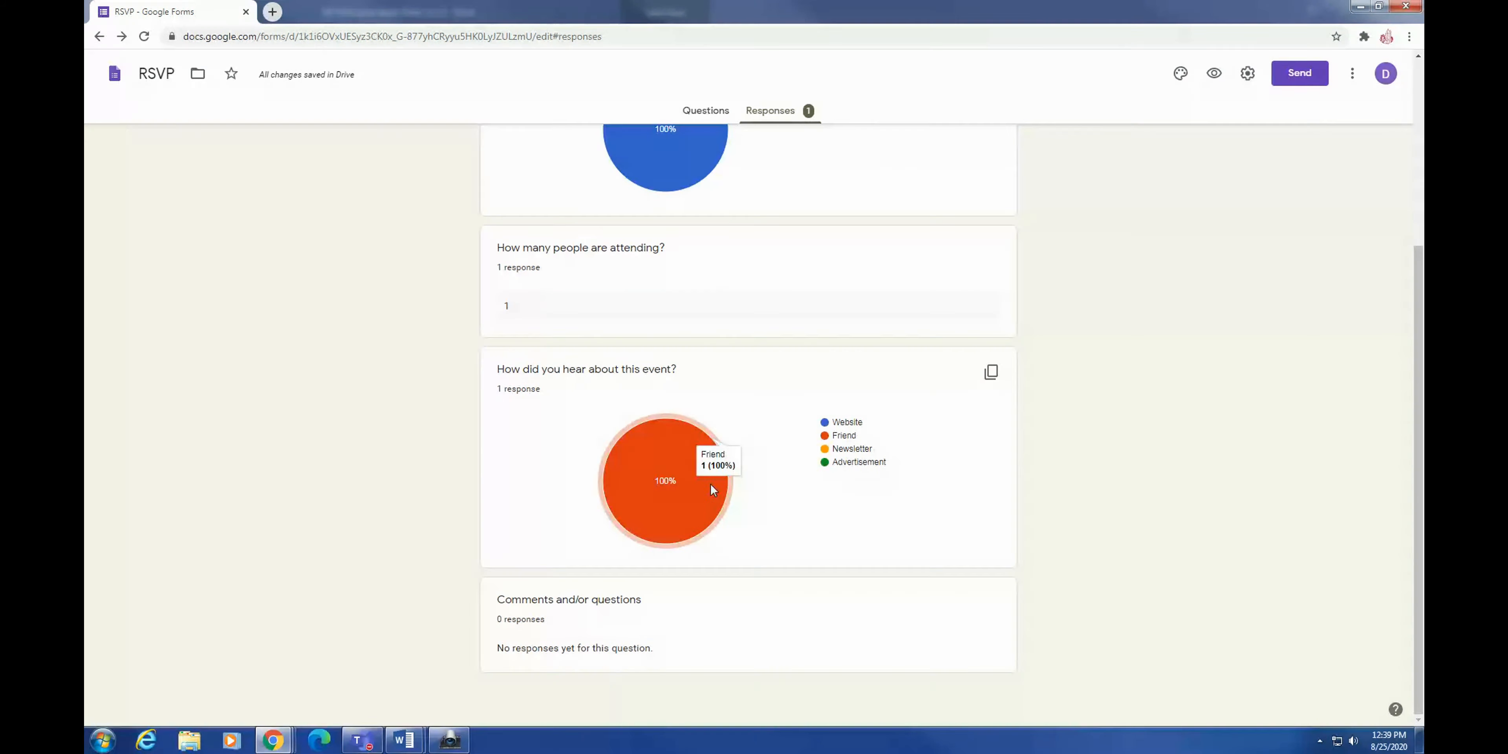
scroll(784, 413, up, 2)
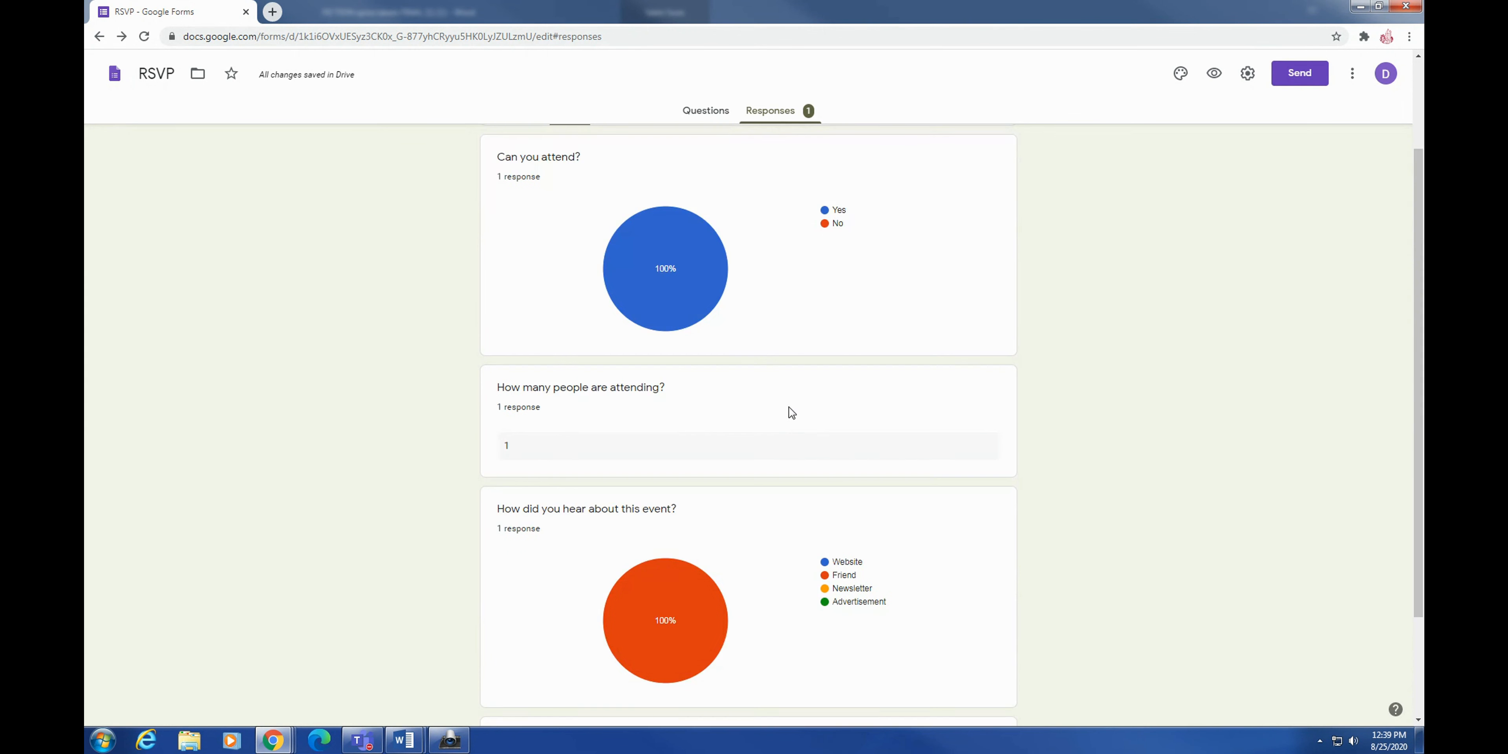
scroll(781, 492, down, 2)
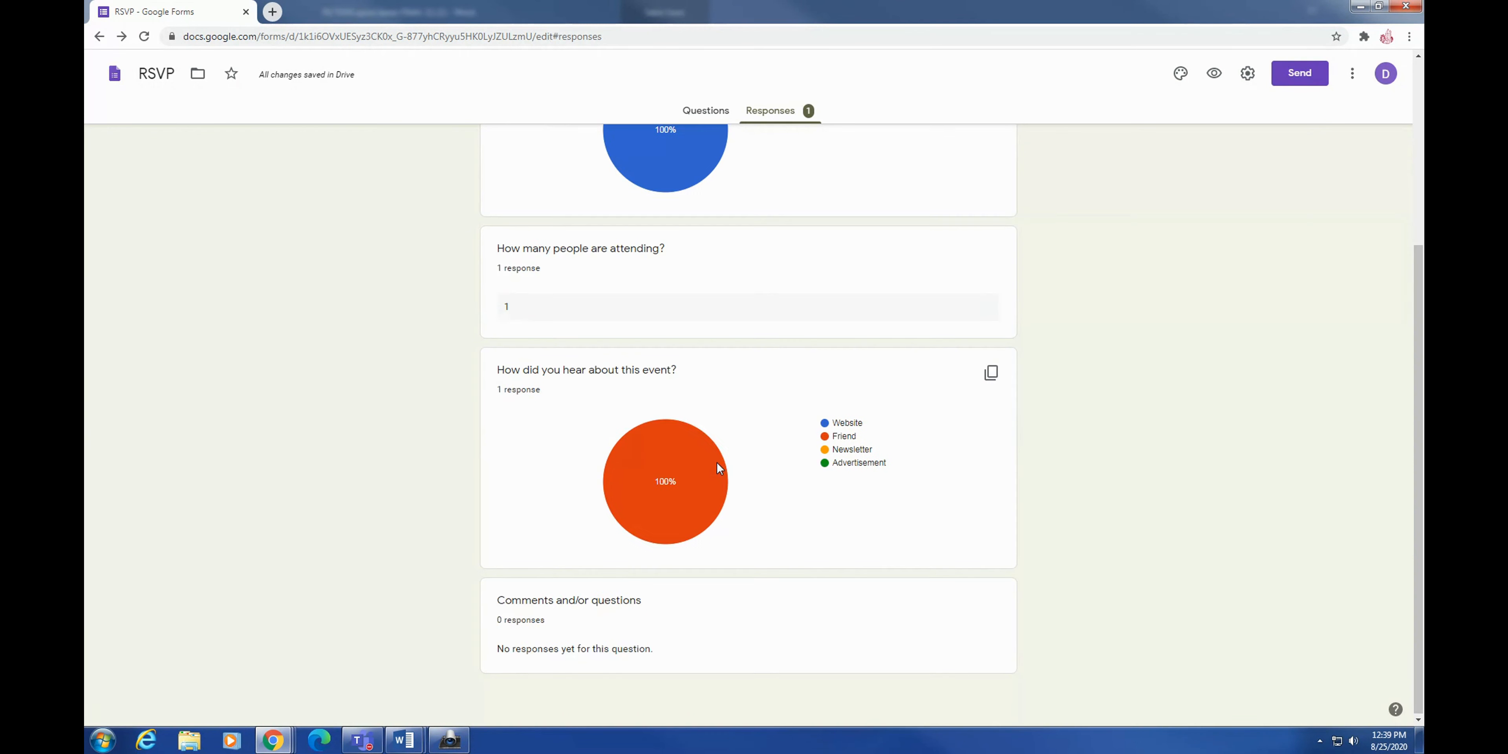
scroll(910, 294, up, 4)
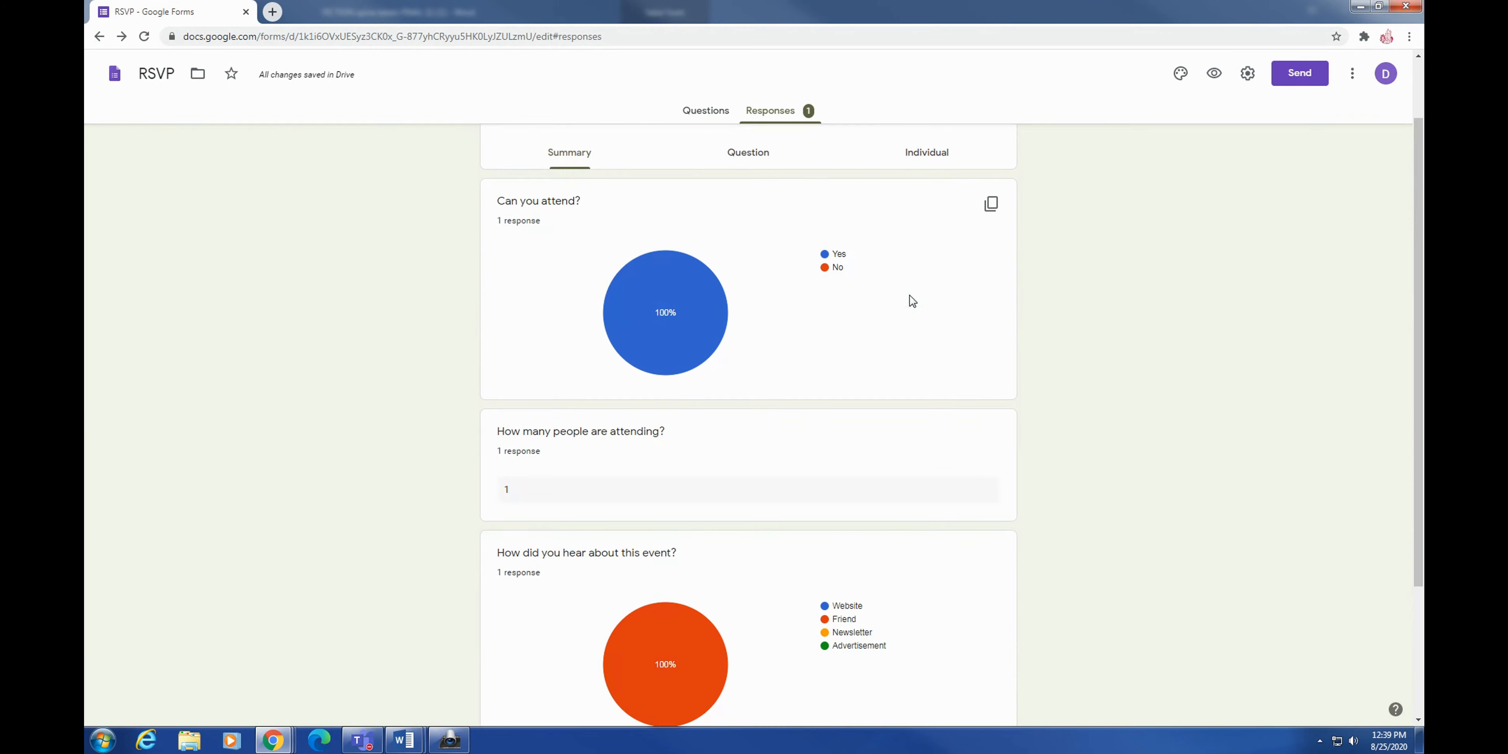
click(973, 155)
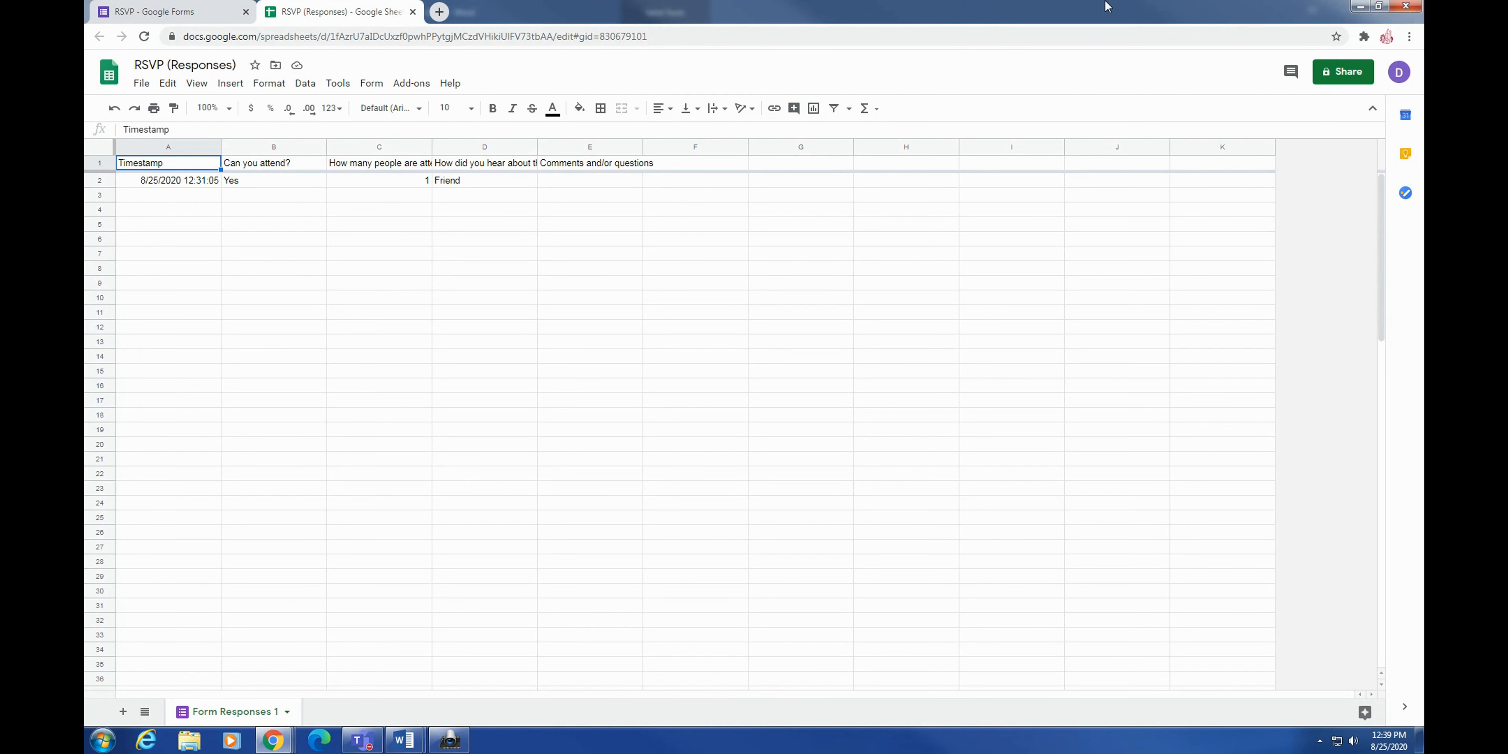
click(413, 12)
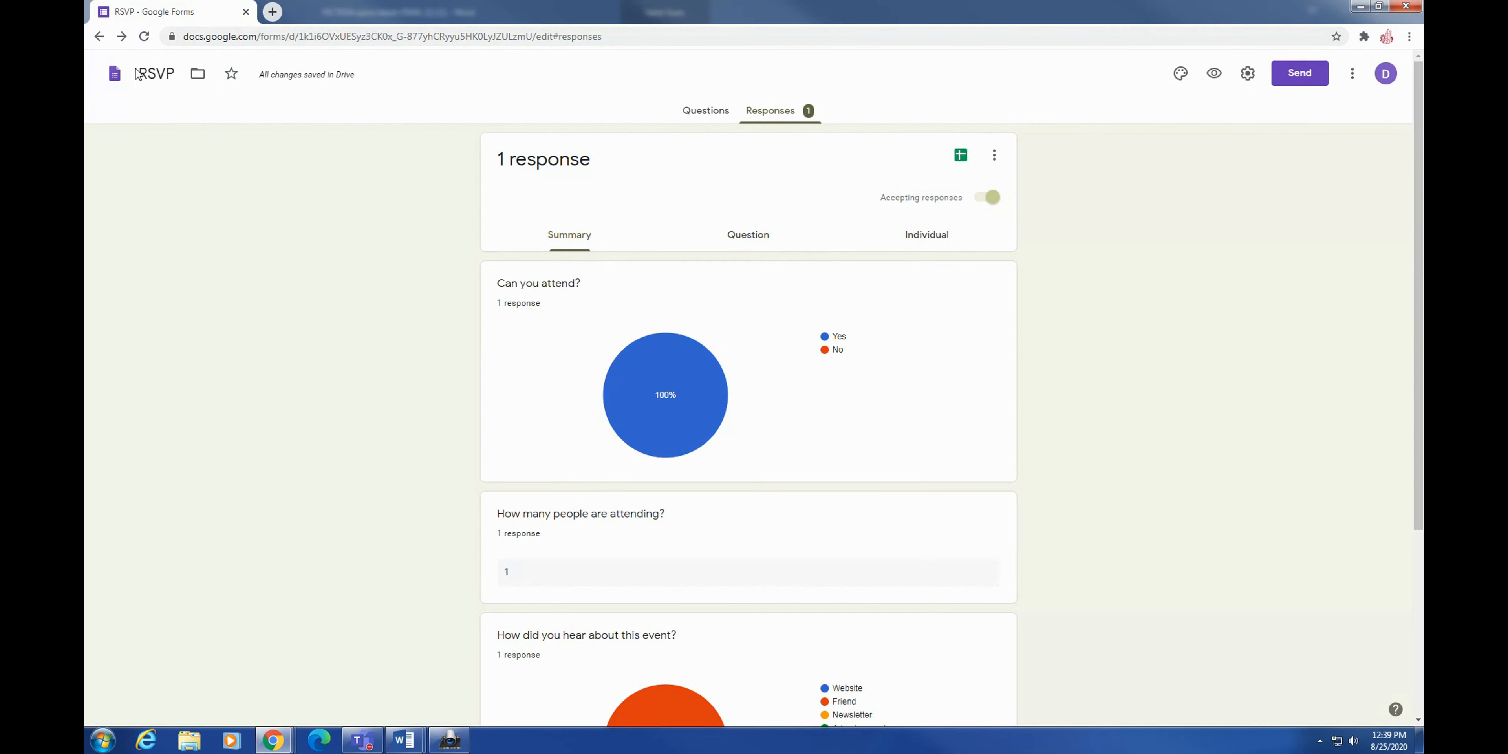
Rename the form file as Tech Help RSPV and return to the Forms home page
click(174, 75)
text(Tech Help)
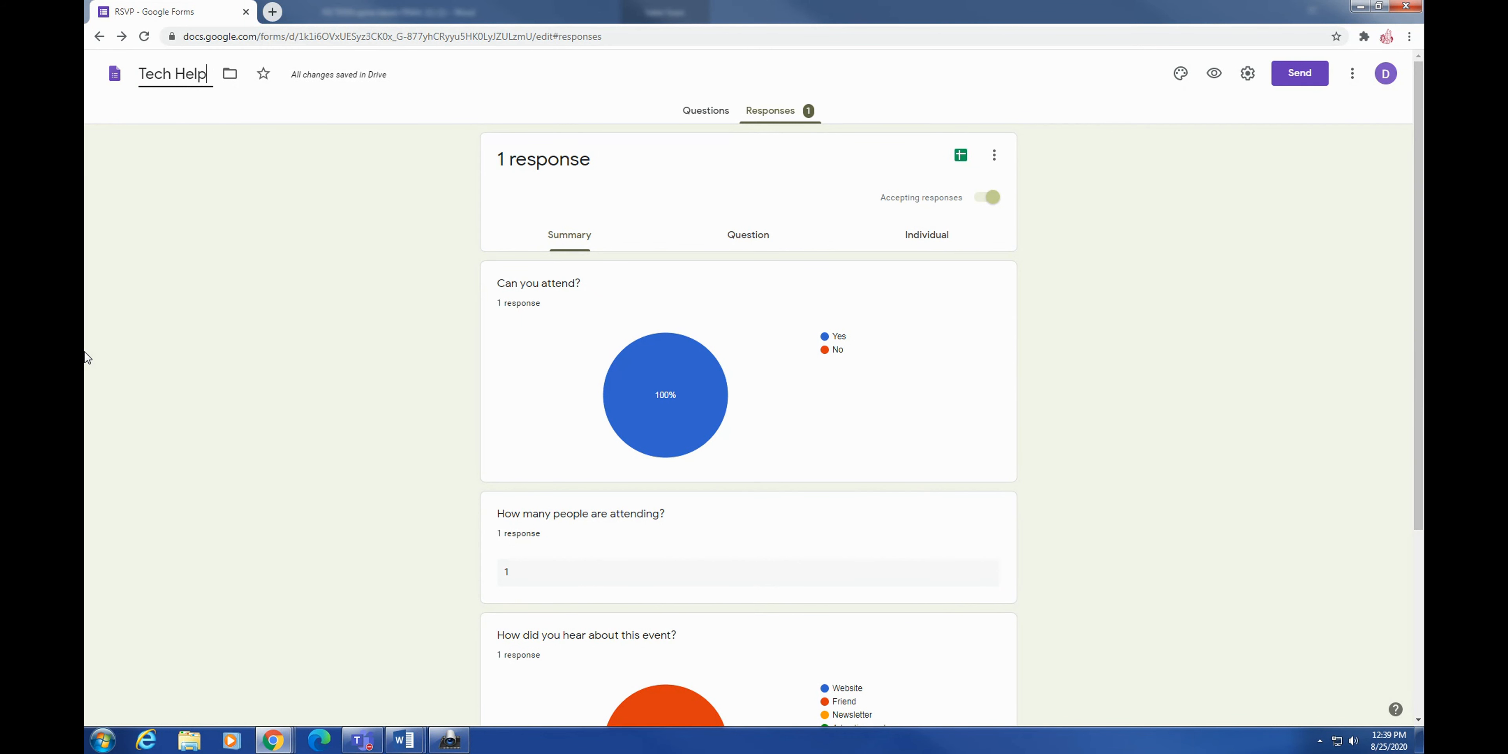
text( Sur)
key(BackSpace)
key(BackSpace)
key(BackSpace)
text(R)
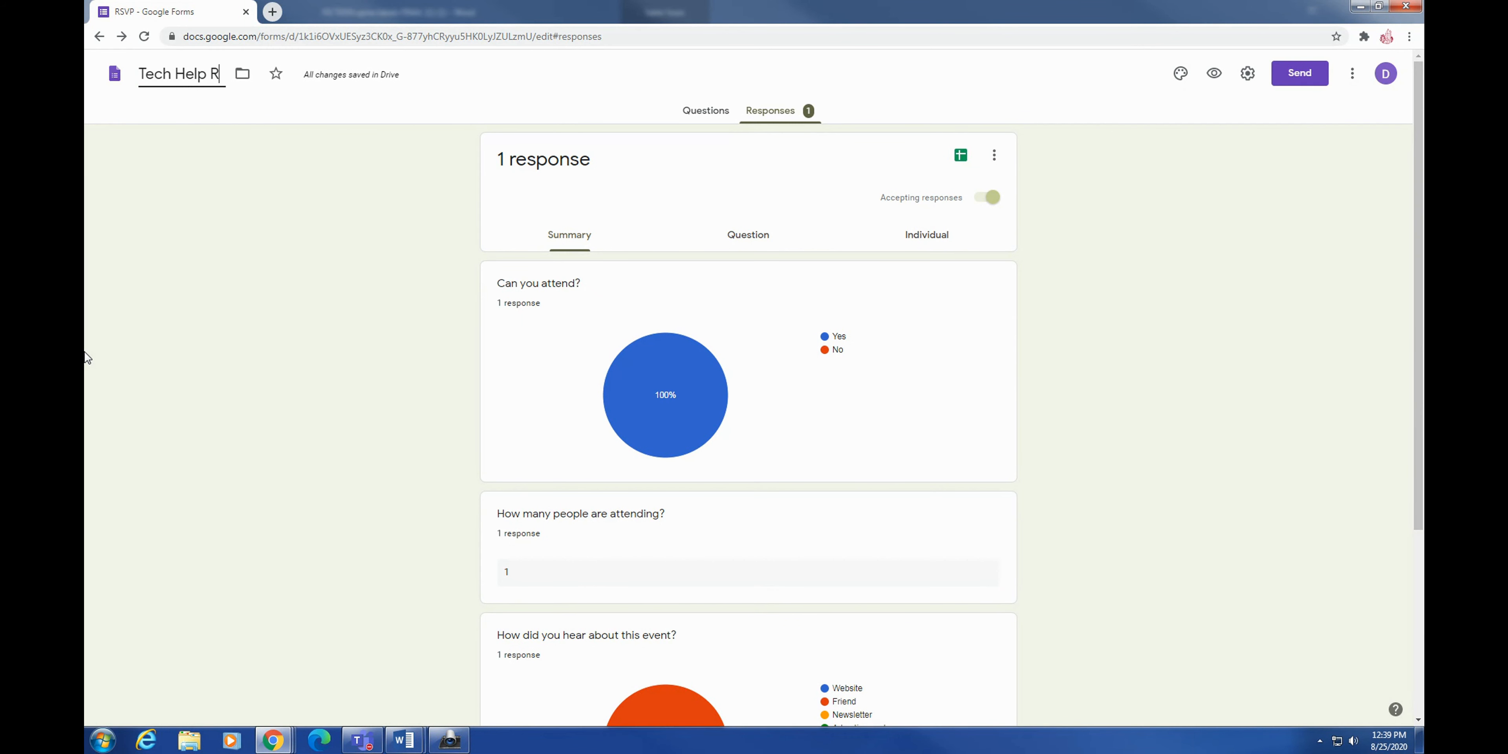
text(SPV)
click(115, 74)
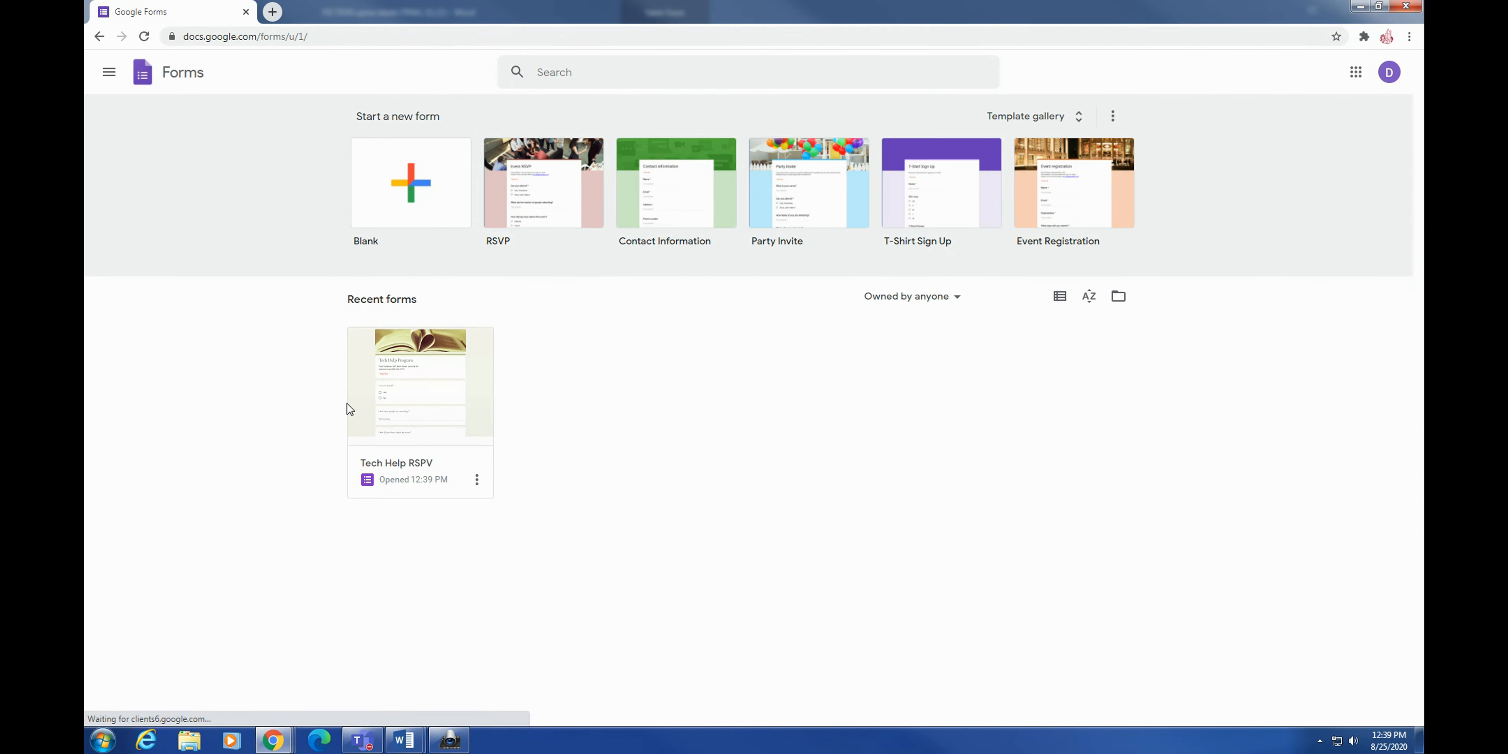